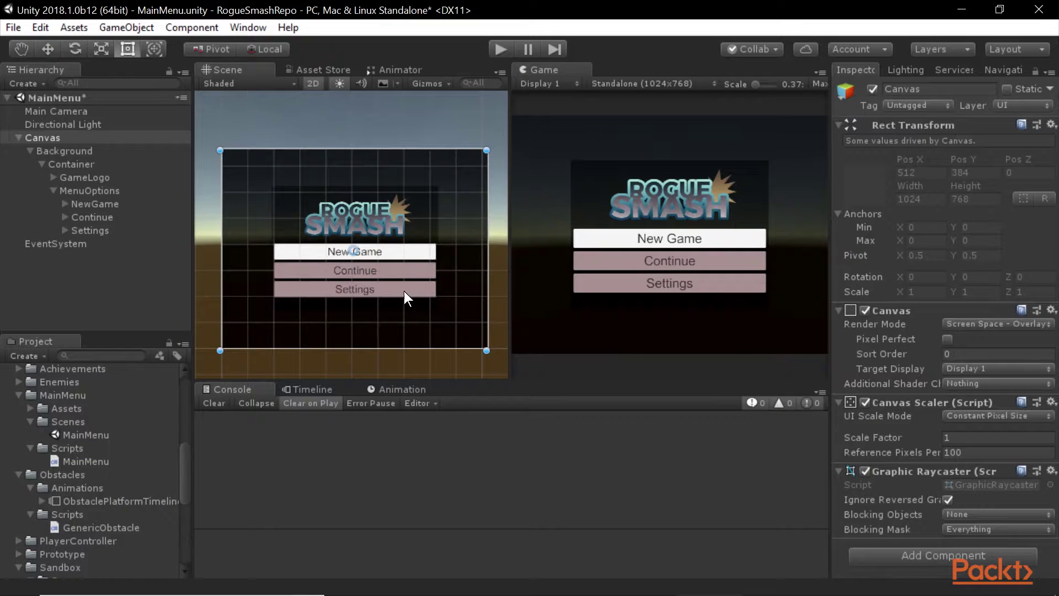
Step: Delete the old menu Background object along with its menu UI
{"action": "scroll", "coordinate": [61, 396], "scroll_direction": "up", "scroll_amount": 3}
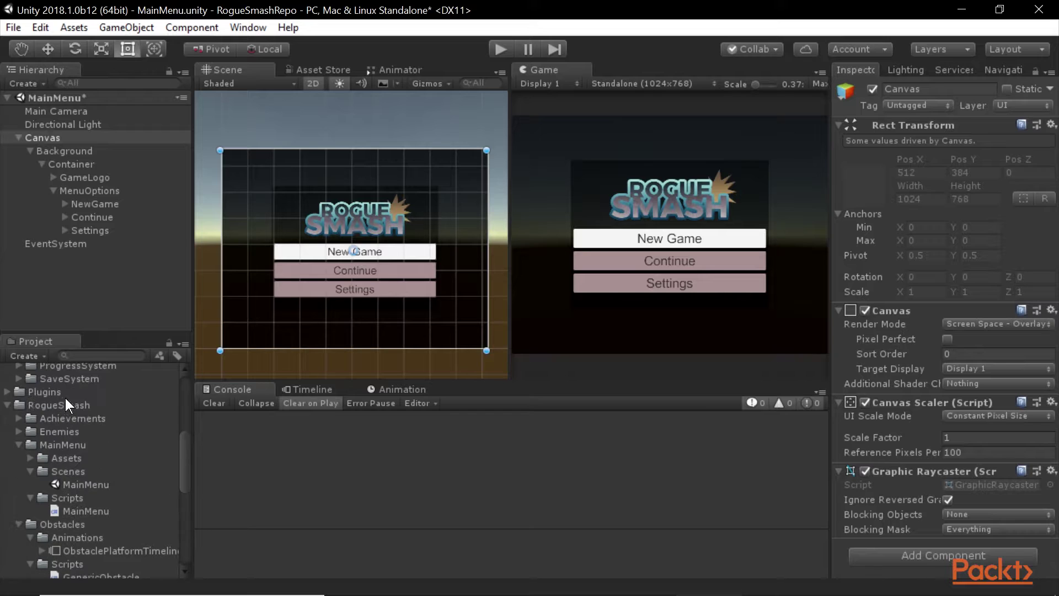
{"action": "scroll", "coordinate": [83, 463], "scroll_direction": "down", "scroll_amount": 3}
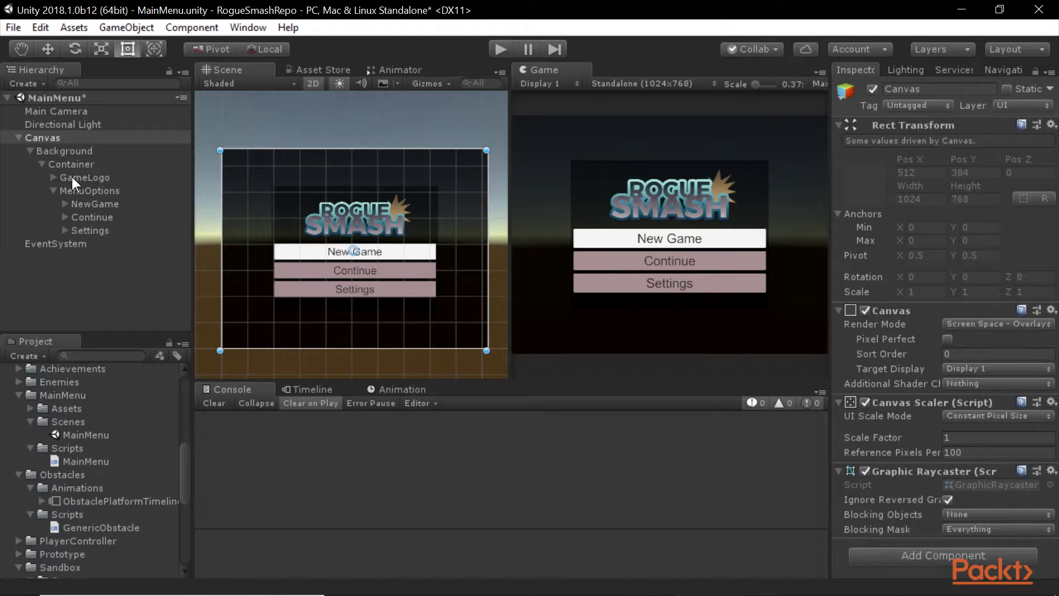
{"action": "left_click", "coordinate": [75, 146]}
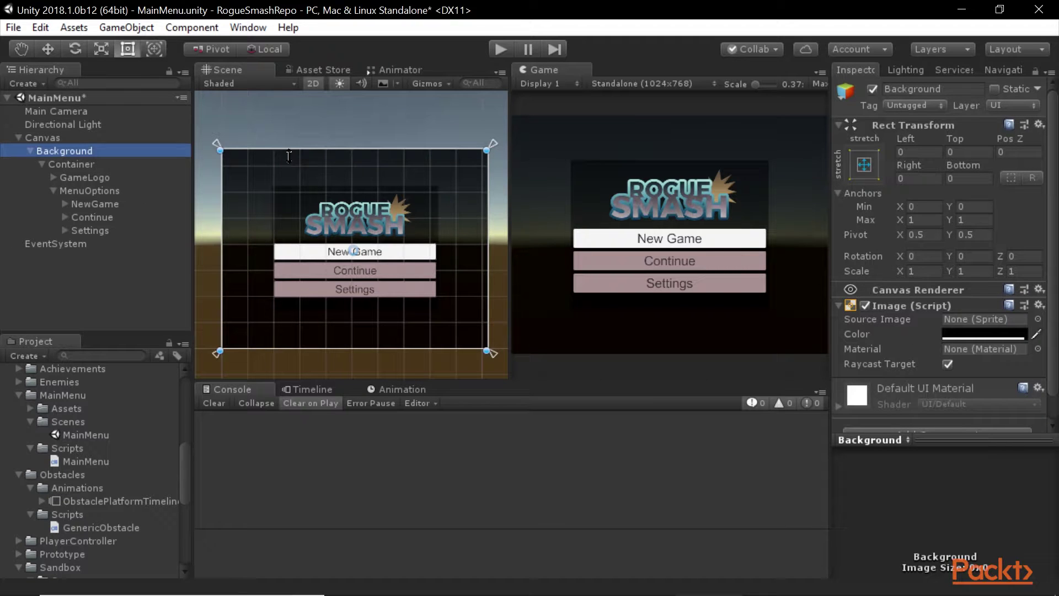
{"action": "key", "text": "Delete"}
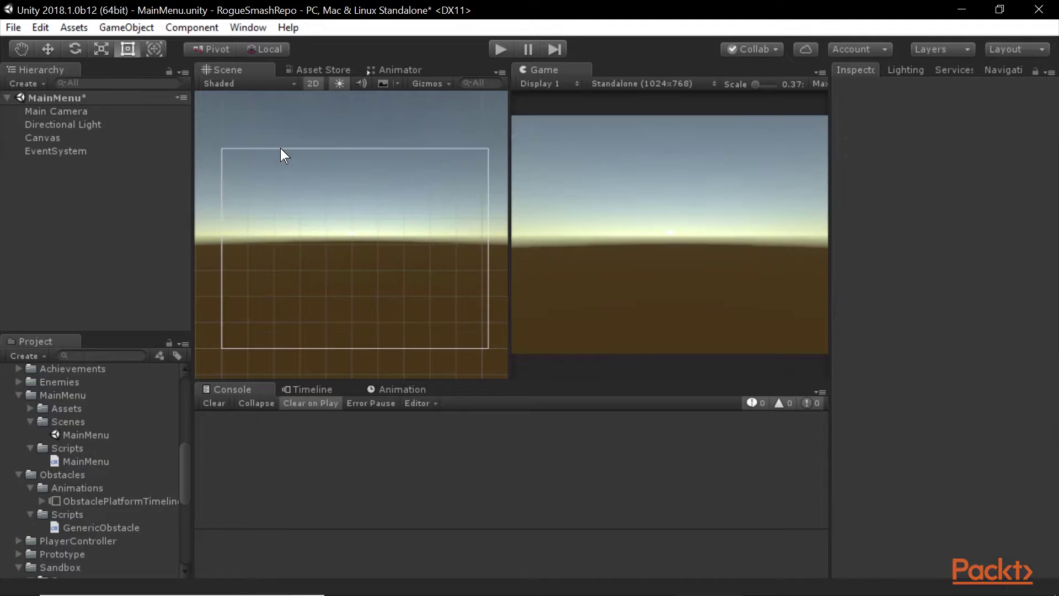
Step: Create a new UI Panel as a child of the Canvas
{"action": "right_click", "coordinate": [55, 138]}
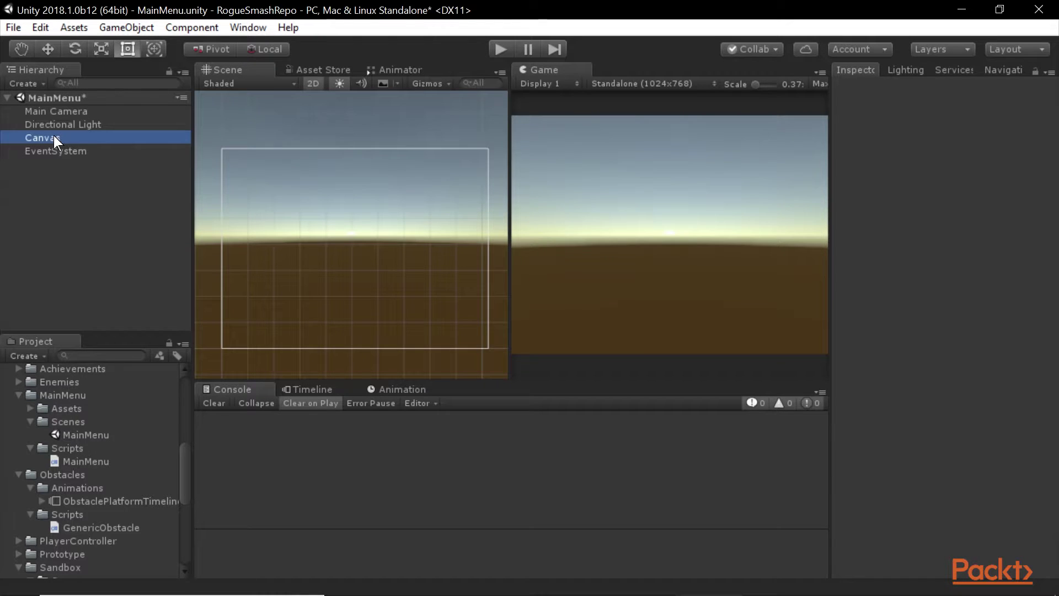
{"action": "mouse_move", "coordinate": [157, 293]}
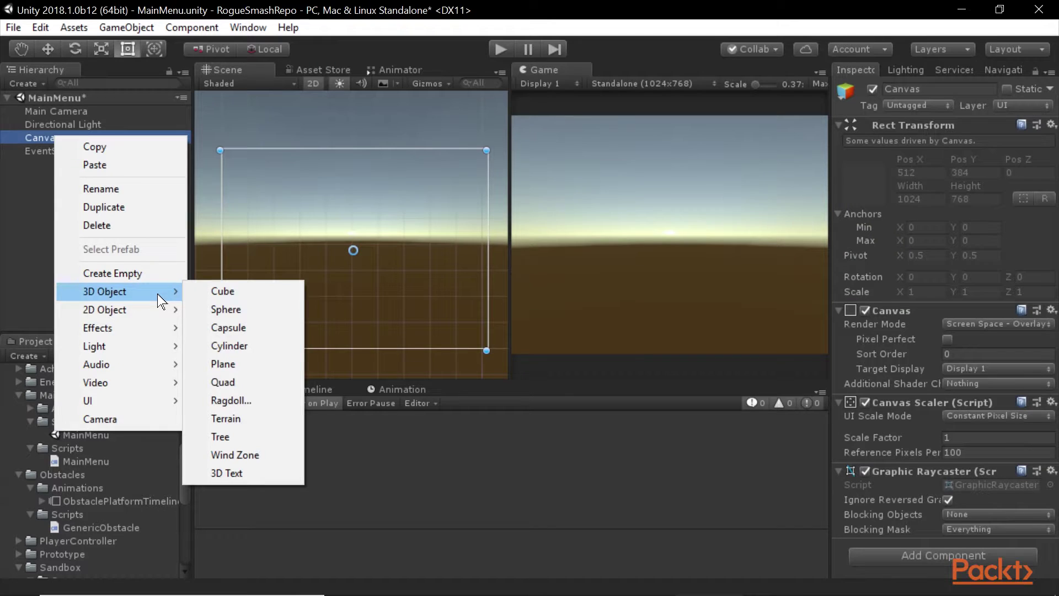
{"action": "mouse_move", "coordinate": [137, 407]}
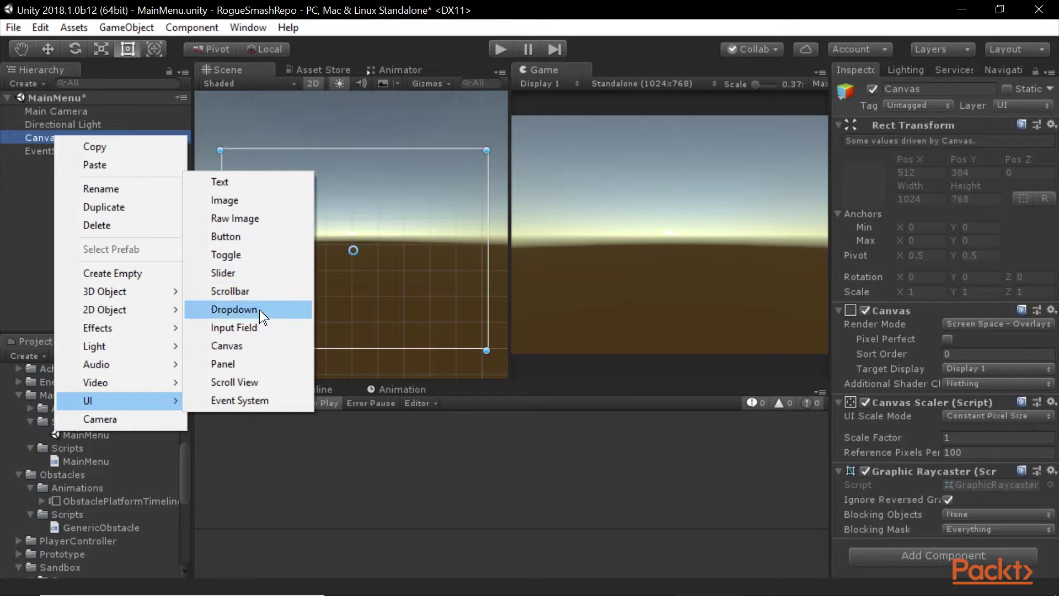
{"action": "left_click", "coordinate": [263, 362]}
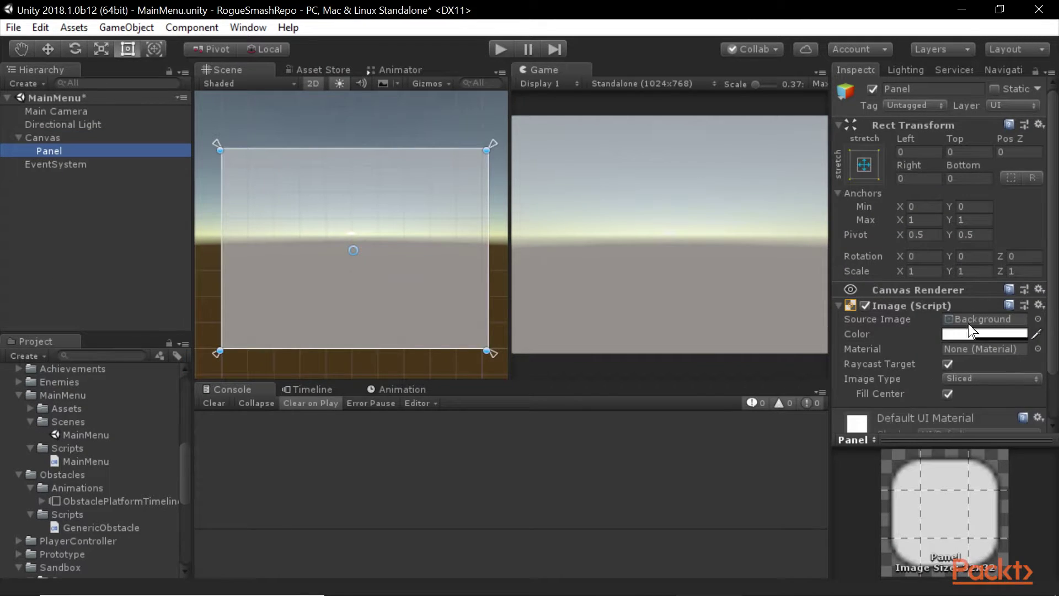
{"action": "scroll", "coordinate": [968, 323], "scroll_direction": "down", "scroll_amount": 3}
{"action": "scroll", "coordinate": [908, 315], "scroll_direction": "up", "scroll_amount": 3}
{"action": "scroll", "coordinate": [923, 236], "scroll_direction": "down", "scroll_amount": 3}
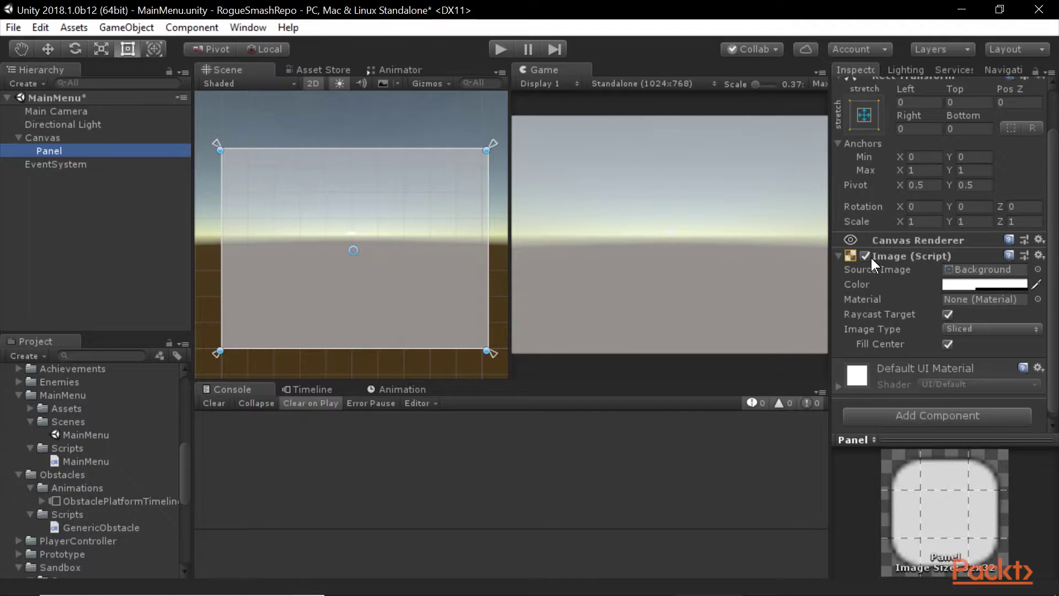
Step: Tint the panel's Image colour black with alpha 223
{"action": "left_click", "coordinate": [961, 282]}
{"action": "left_click", "coordinate": [889, 297]}
{"action": "left_click_drag", "start_coordinate": [891, 306], "coordinate": [940, 375]}
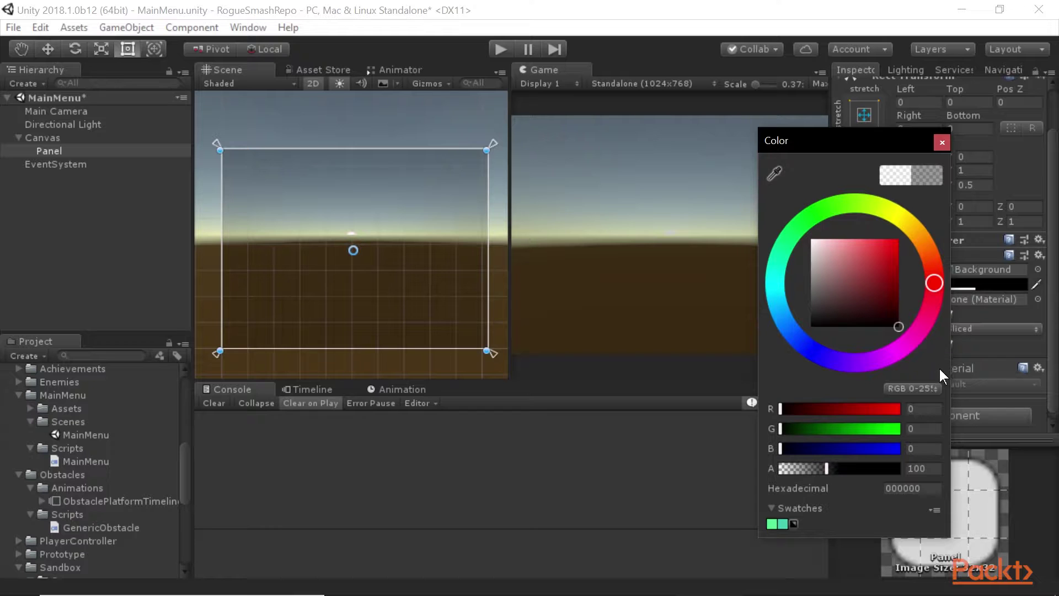
{"action": "left_click", "coordinate": [942, 142]}
{"action": "left_click", "coordinate": [987, 284]}
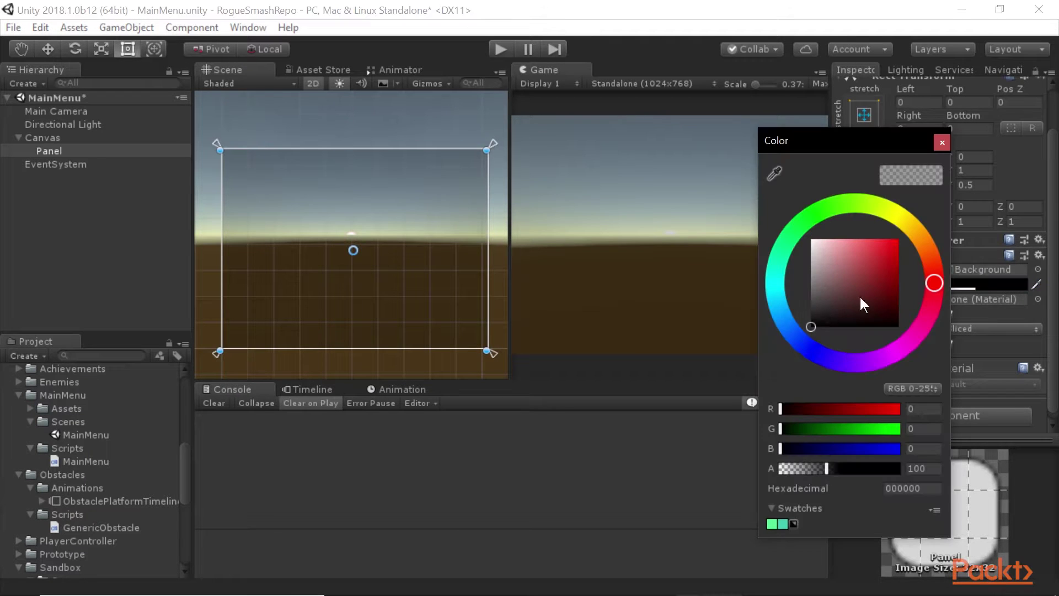
{"action": "left_click_drag", "start_coordinate": [829, 467], "coordinate": [882, 468]}
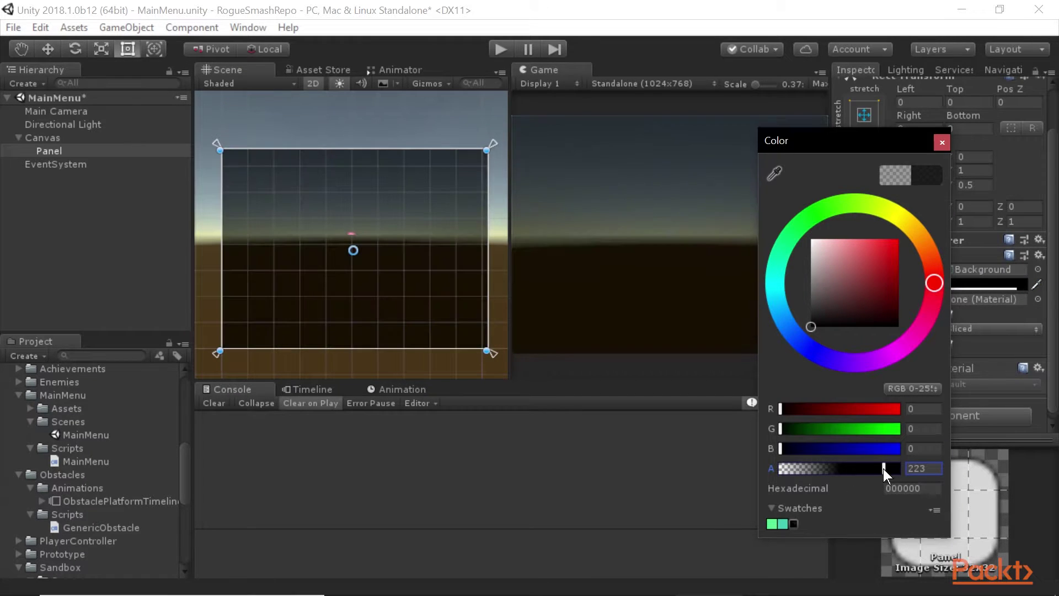
{"action": "left_click", "coordinate": [966, 128]}
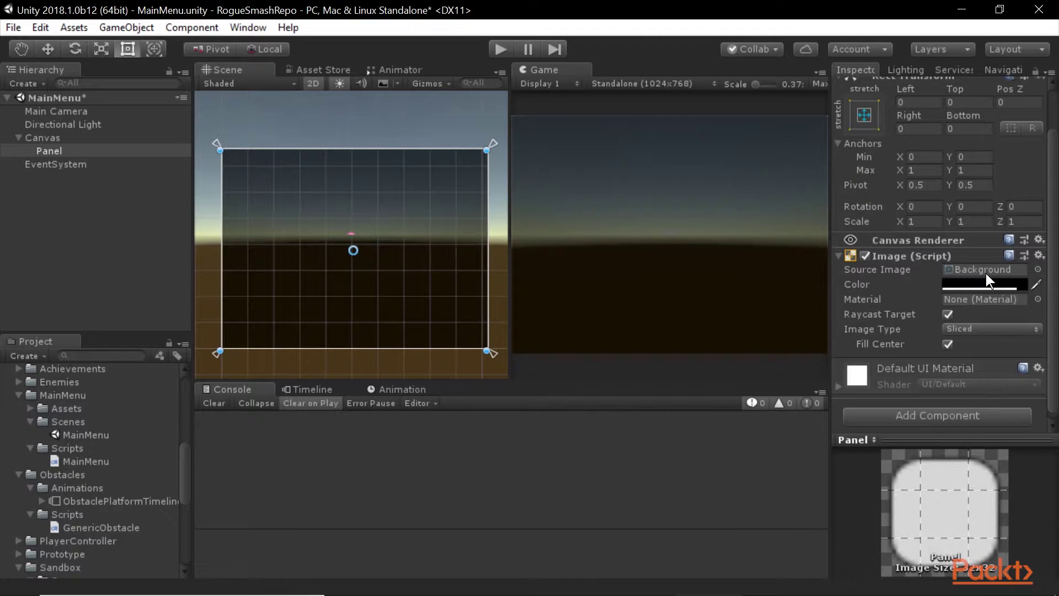
Step: Rename the Panel to 'Background'
{"action": "left_click", "coordinate": [83, 154]}
{"action": "scroll", "coordinate": [977, 88], "scroll_direction": "up", "scroll_amount": 2}
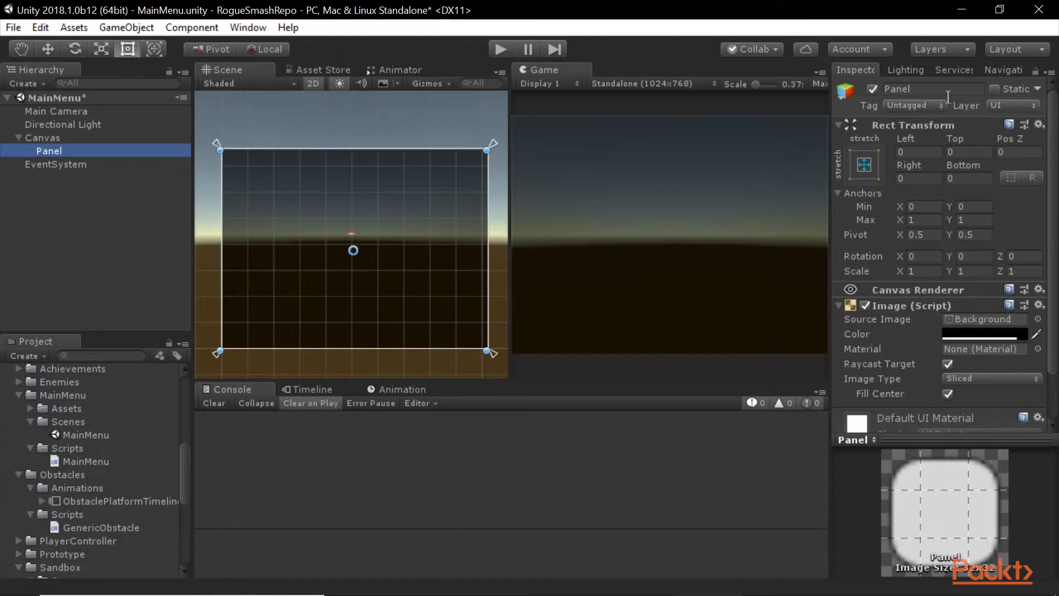
{"action": "left_click", "coordinate": [947, 90]}
{"action": "type", "text": "Background"}
{"action": "key", "text": "Return"}
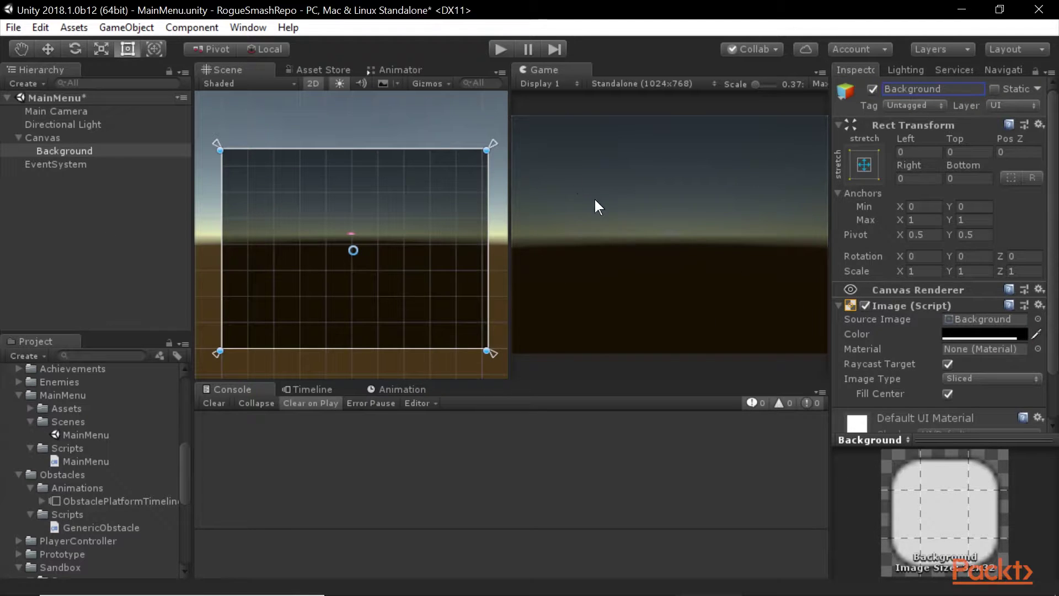
Step: Create a new UI Panel as a child of Background
{"action": "right_click", "coordinate": [60, 148]}
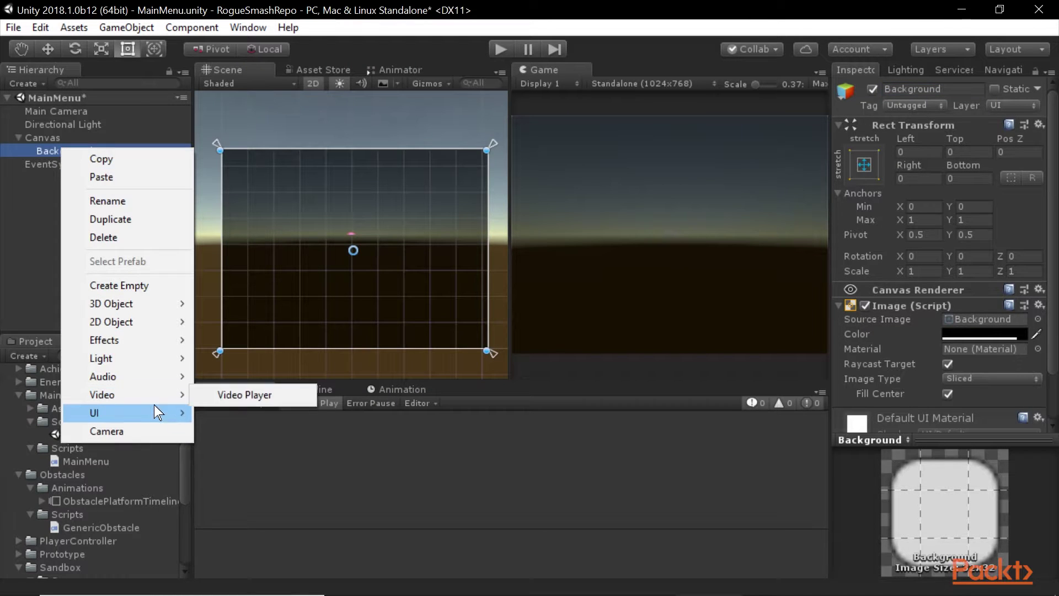
{"action": "mouse_move", "coordinate": [155, 407]}
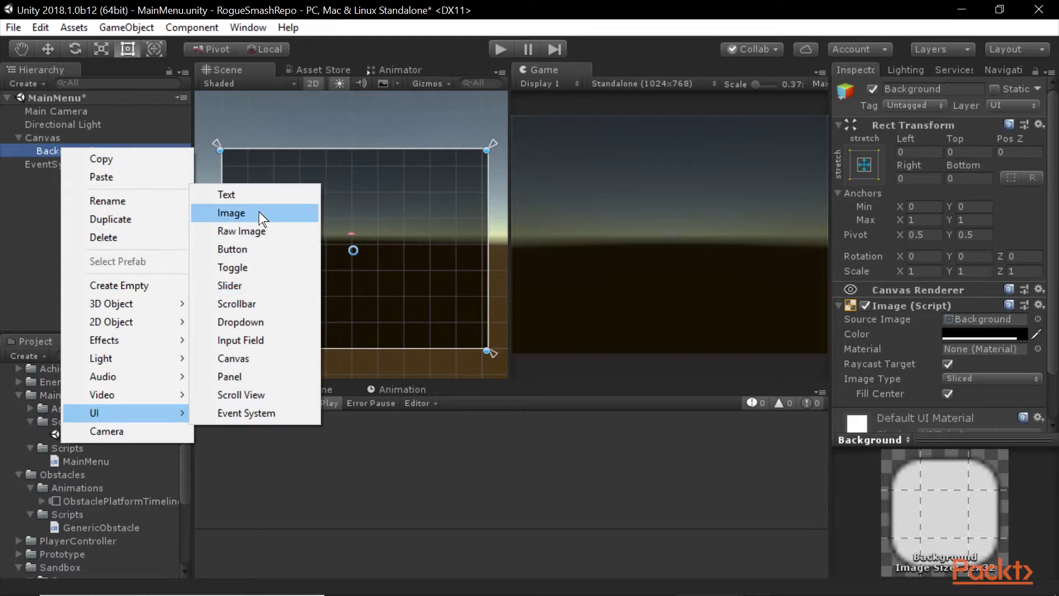
{"action": "left_click", "coordinate": [264, 376]}
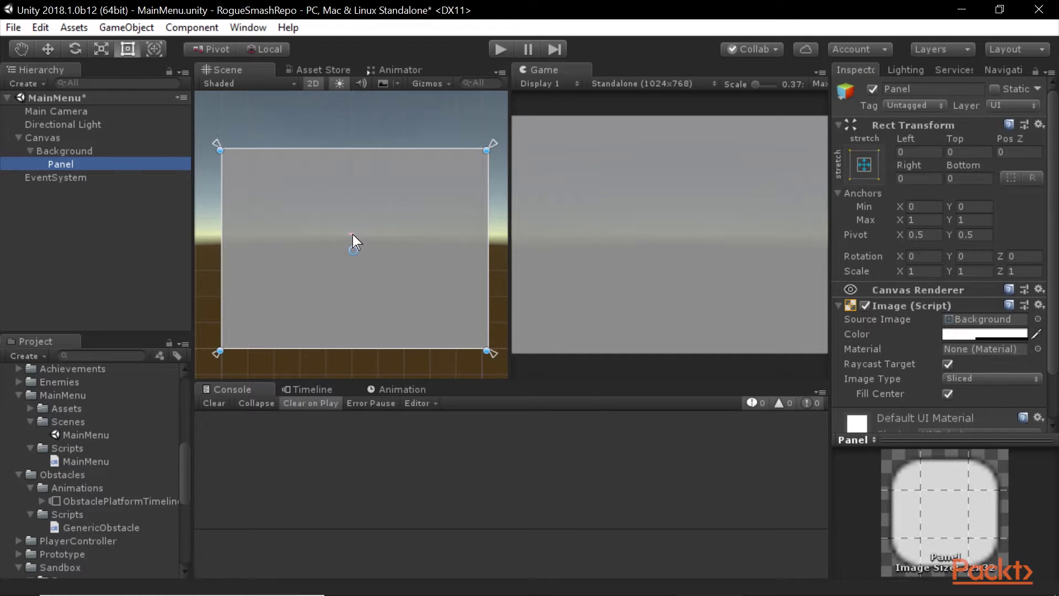
Step: Anchor the new panel to middle-centre using the Anchor Presets
{"action": "left_click", "coordinate": [864, 165]}
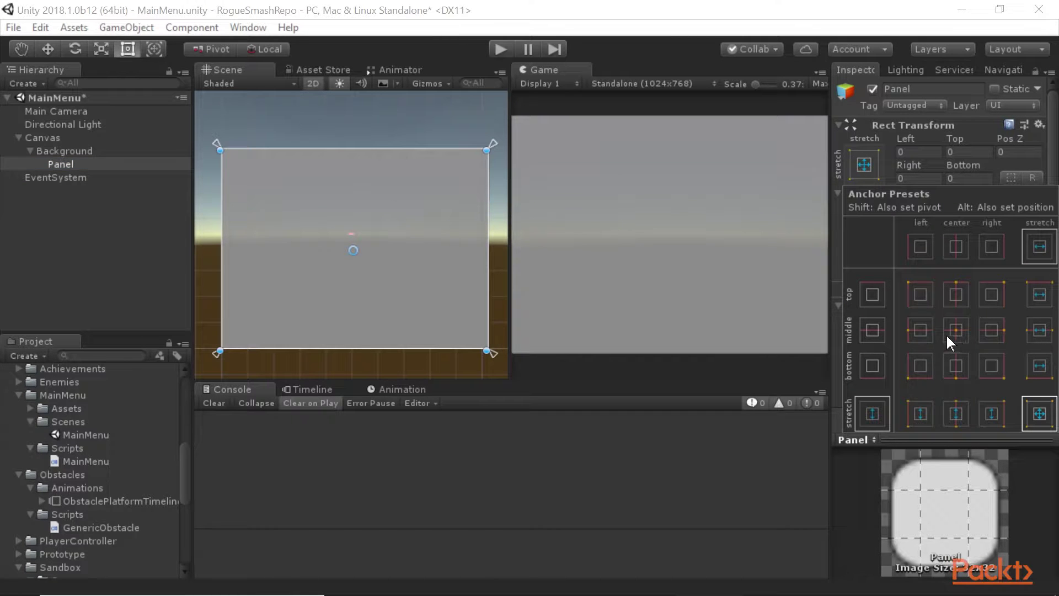
{"action": "left_click", "coordinate": [949, 332]}
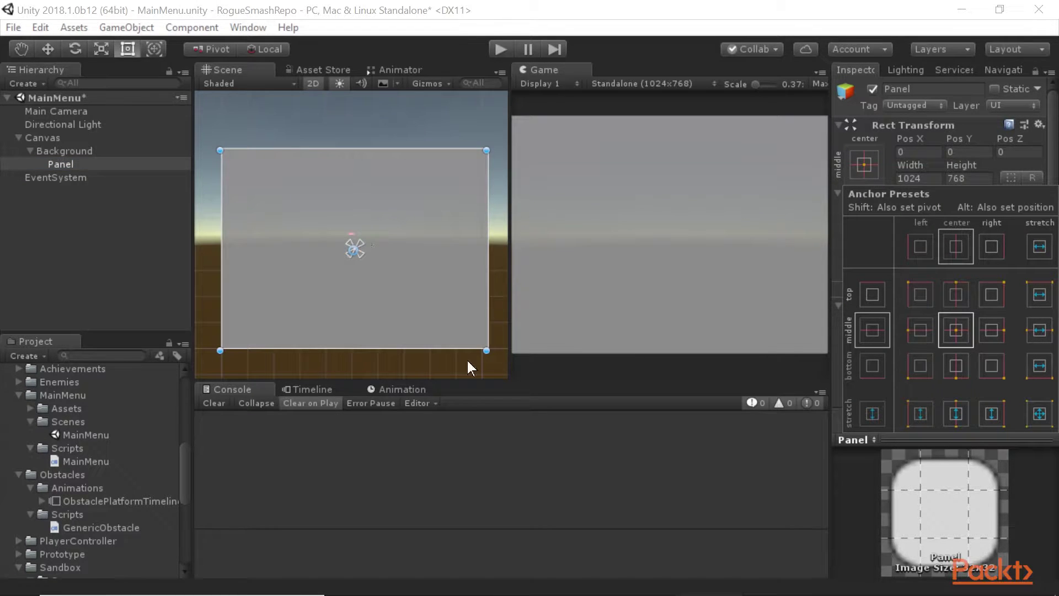
{"action": "left_click", "coordinate": [1040, 413]}
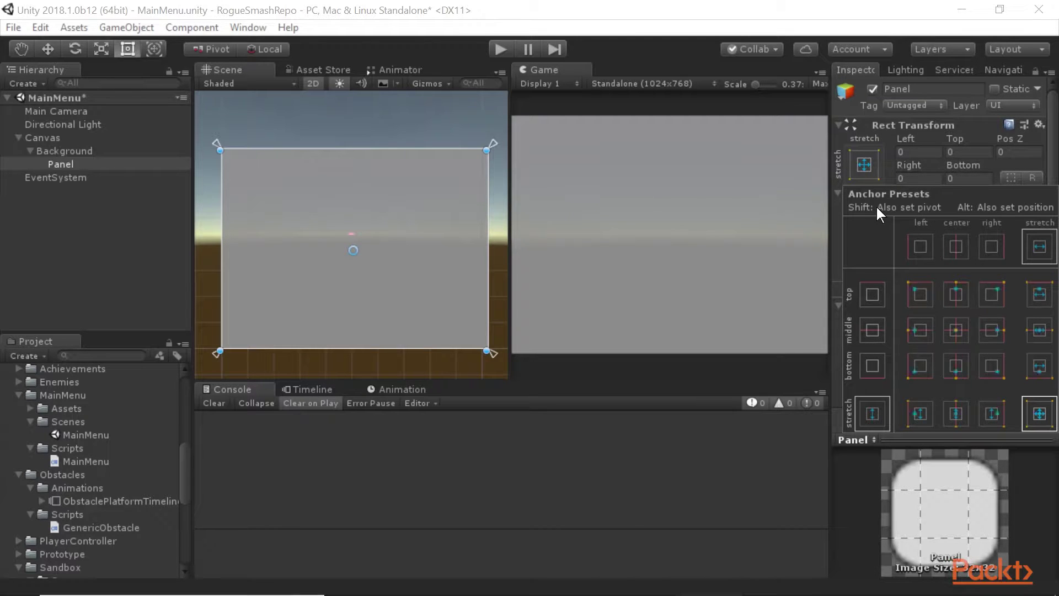
{"action": "key", "text": "shift+alt"}
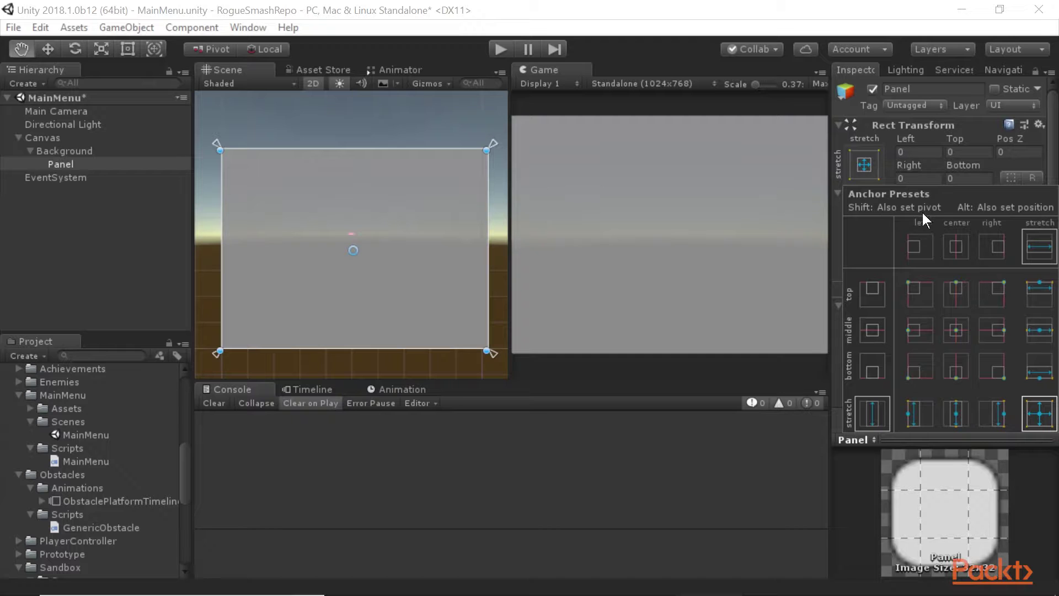
{"action": "left_click", "coordinate": [955, 329], "text": "alt+shift"}
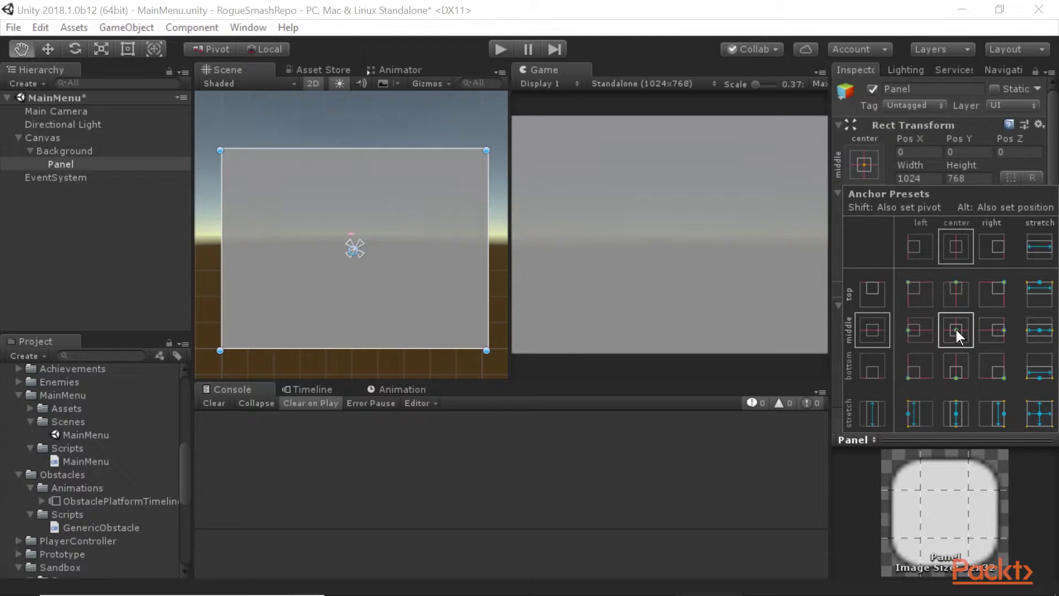
Step: Set the panel's width to 640 and height to 480
{"action": "left_click", "coordinate": [833, 24]}
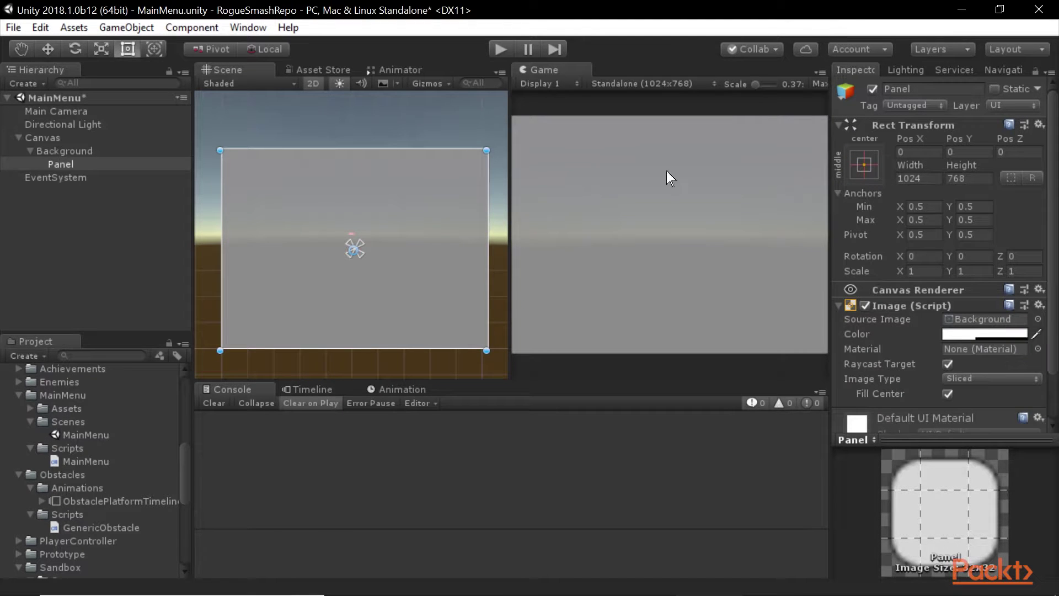
{"action": "left_click", "coordinate": [938, 191]}
{"action": "type", "text": "640"}
{"action": "key", "text": "Tab"}
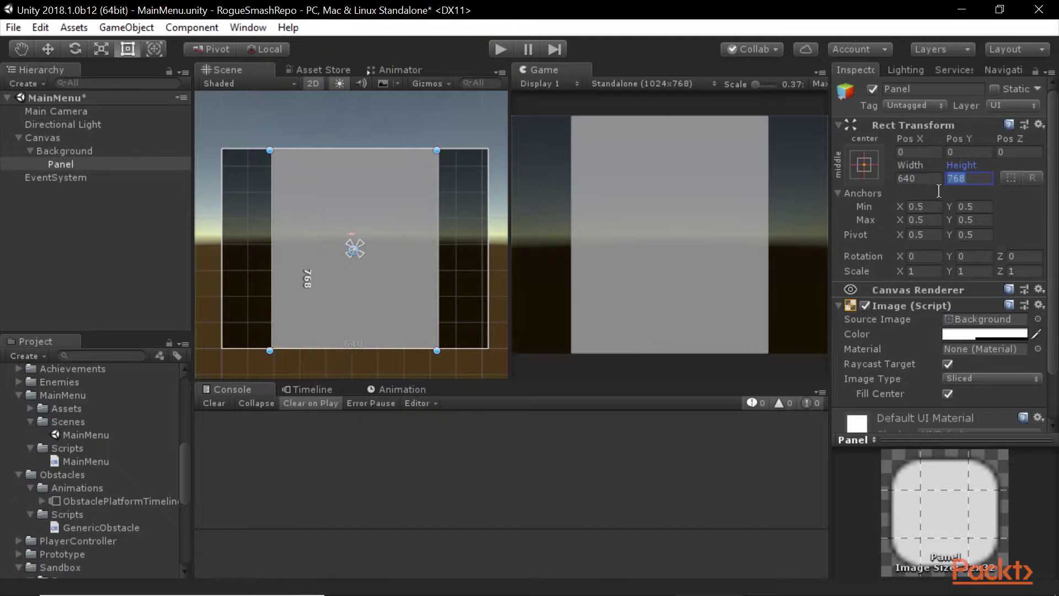
{"action": "type", "text": "480"}
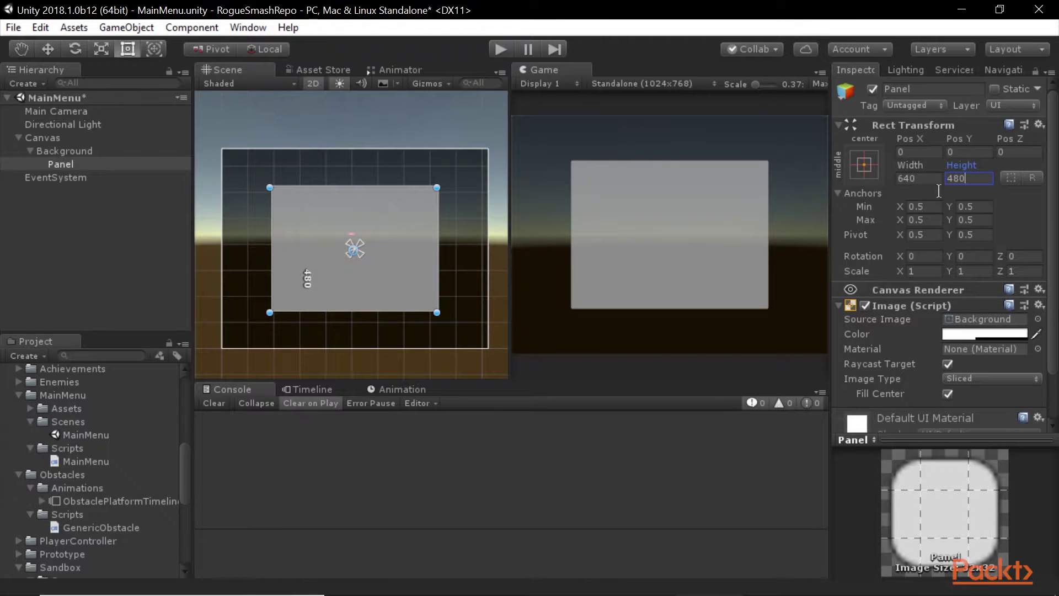
Step: Re-centre the panel in the middle of the canvas and rename it MenuPanel
{"action": "left_click", "coordinate": [866, 164]}
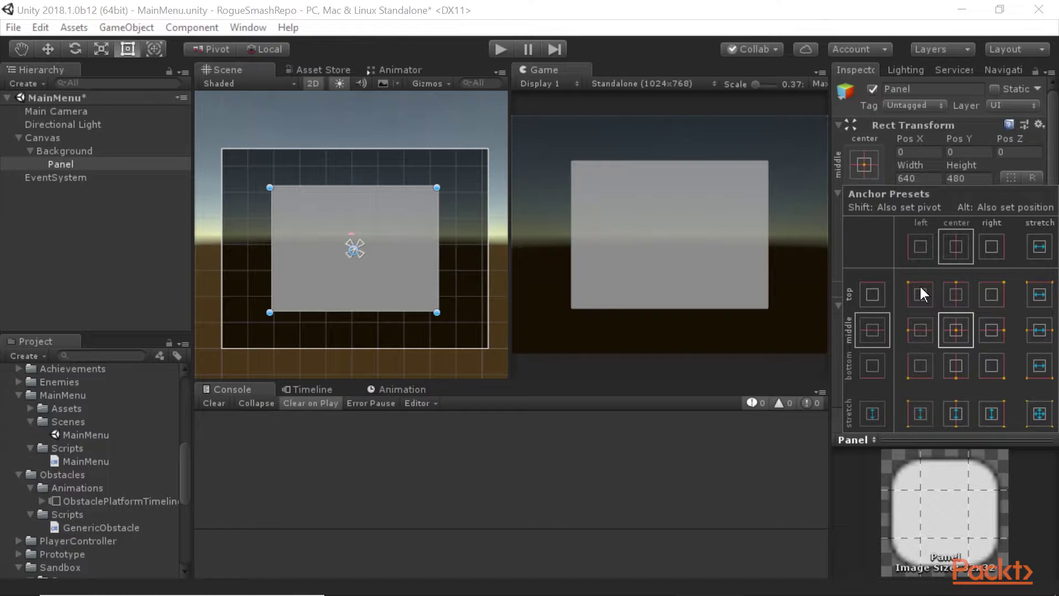
{"action": "left_click", "coordinate": [919, 288]}
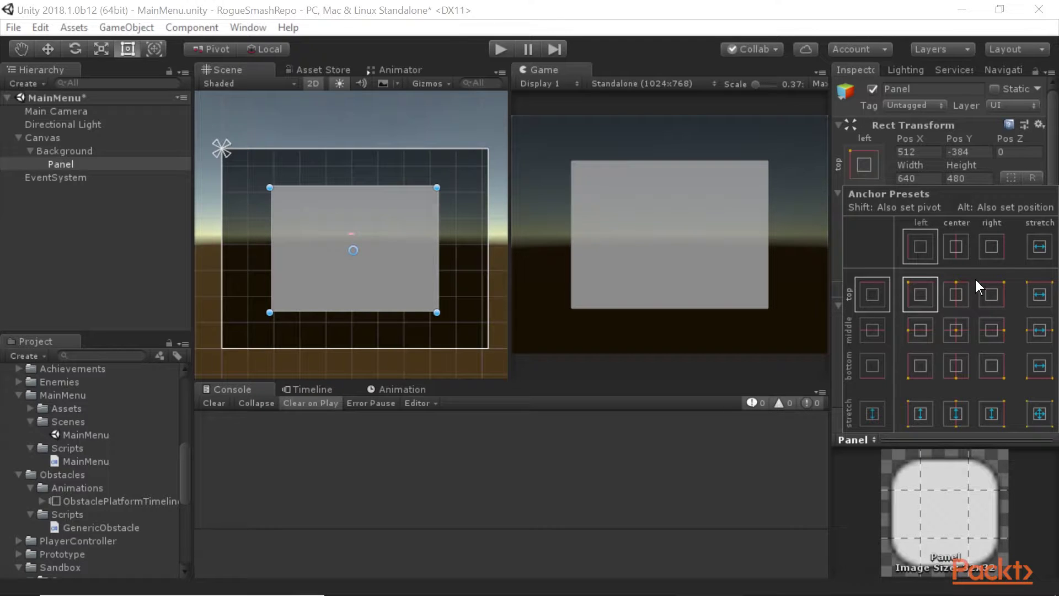
{"action": "left_click", "coordinate": [915, 293], "text": "alt"}
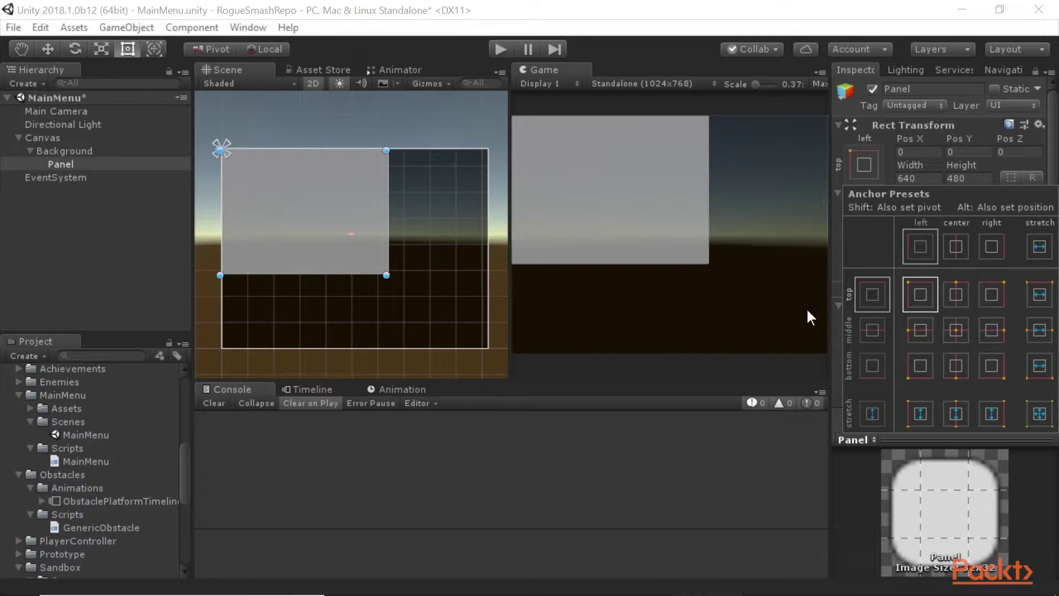
{"action": "left_click", "coordinate": [956, 333], "text": "alt+shift"}
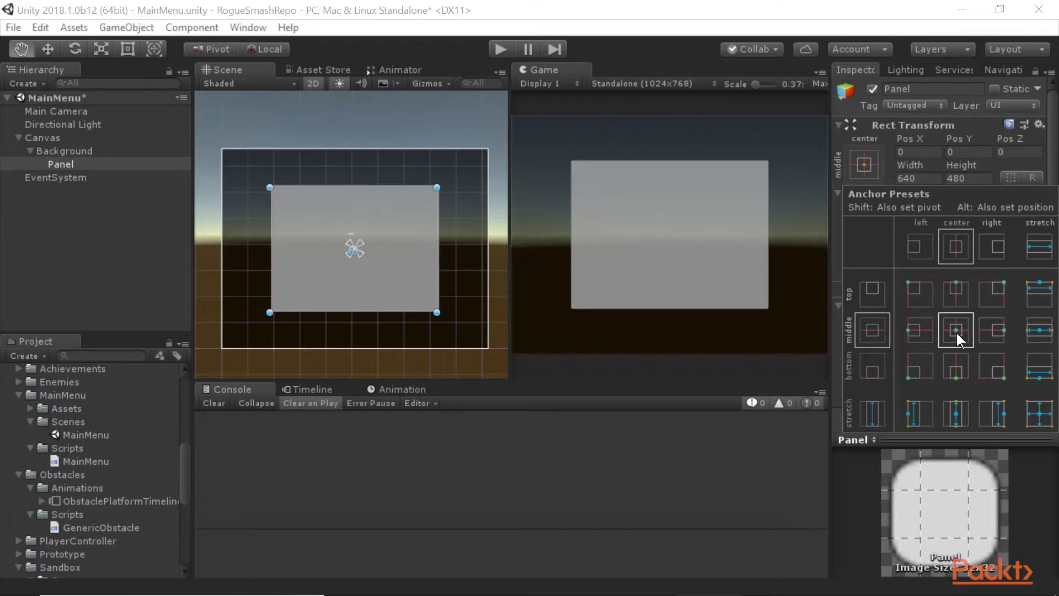
{"action": "left_click", "coordinate": [740, 159]}
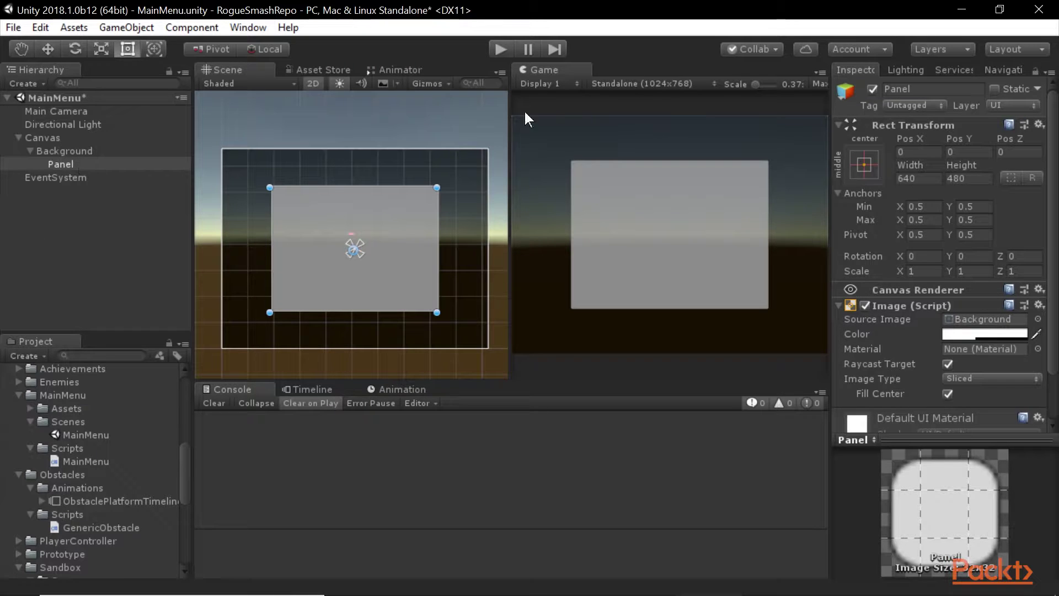
{"action": "left_click", "coordinate": [954, 95]}
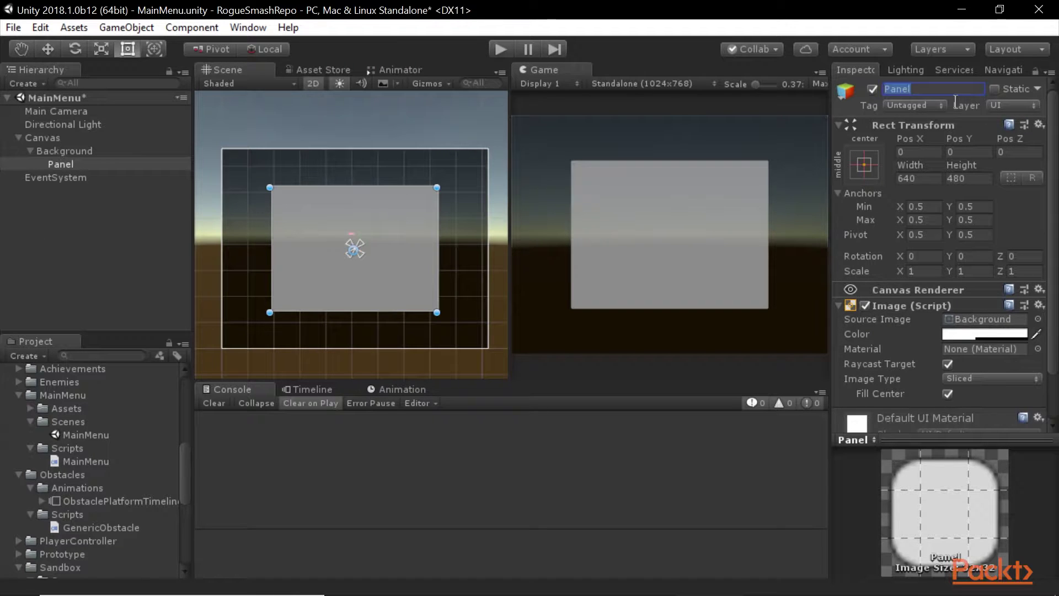
{"action": "type", "text": "MenuPanel"}
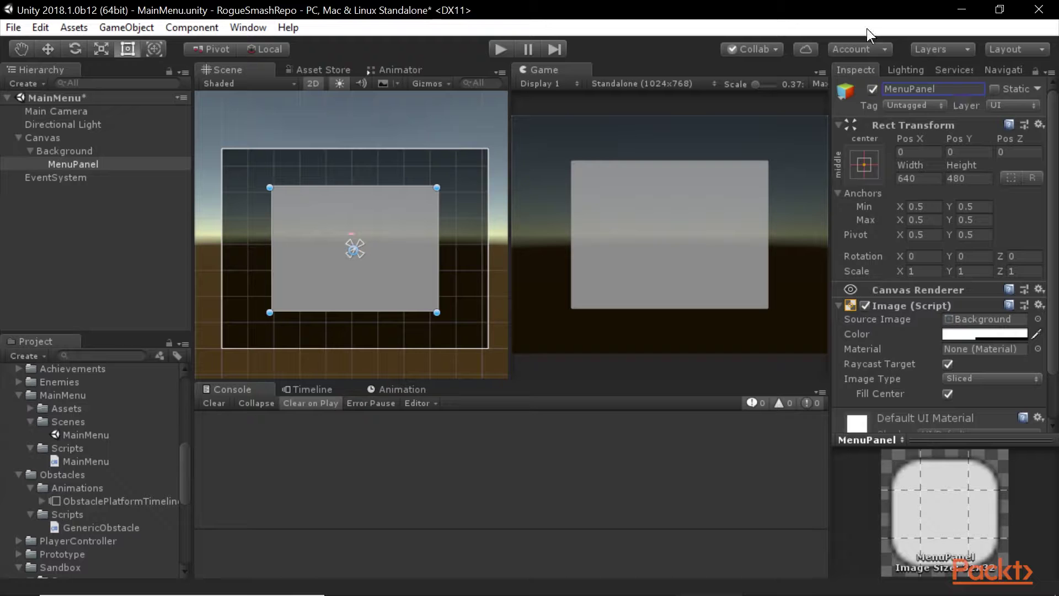
Step: Add an Image under MenuPanel with the roguesmash sprite as its Source Image
{"action": "right_click", "coordinate": [97, 164]}
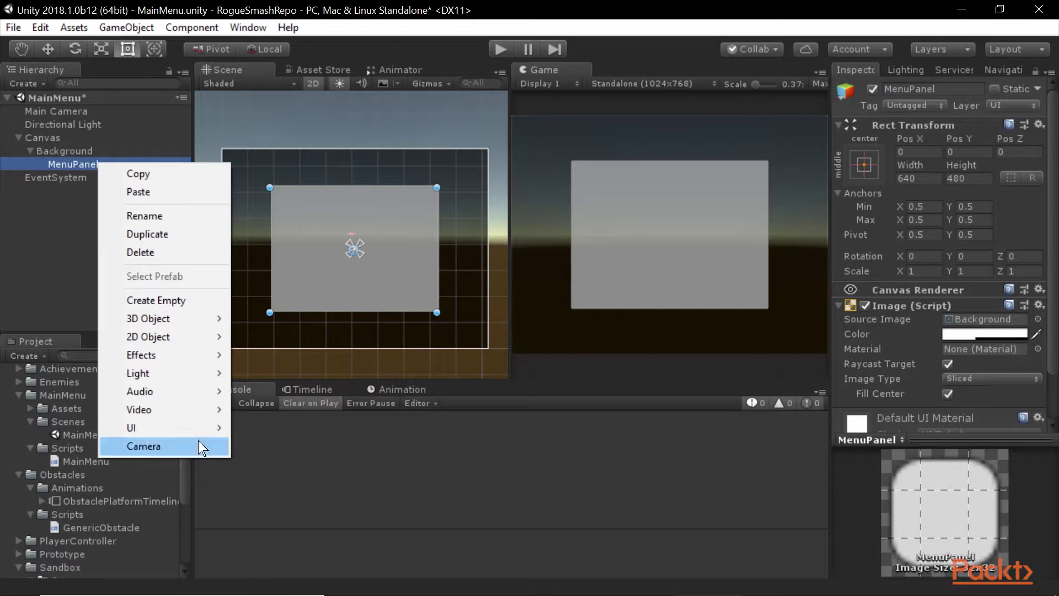
{"action": "mouse_move", "coordinate": [187, 431]}
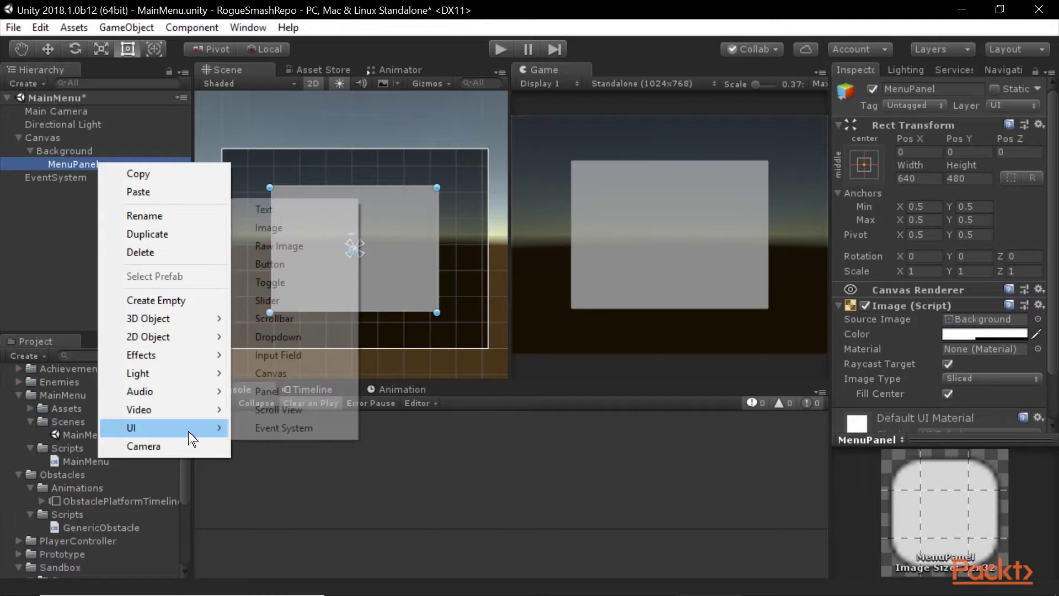
{"action": "left_click", "coordinate": [293, 226]}
{"action": "scroll", "coordinate": [976, 267], "scroll_direction": "down", "scroll_amount": 1}
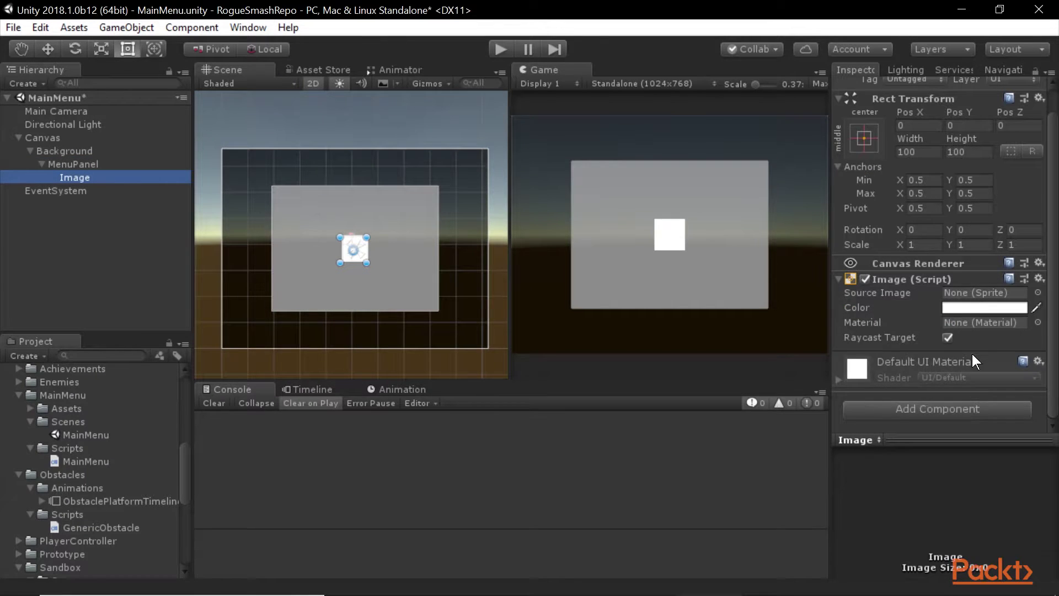
{"action": "scroll", "coordinate": [972, 353], "scroll_direction": "up", "scroll_amount": 1}
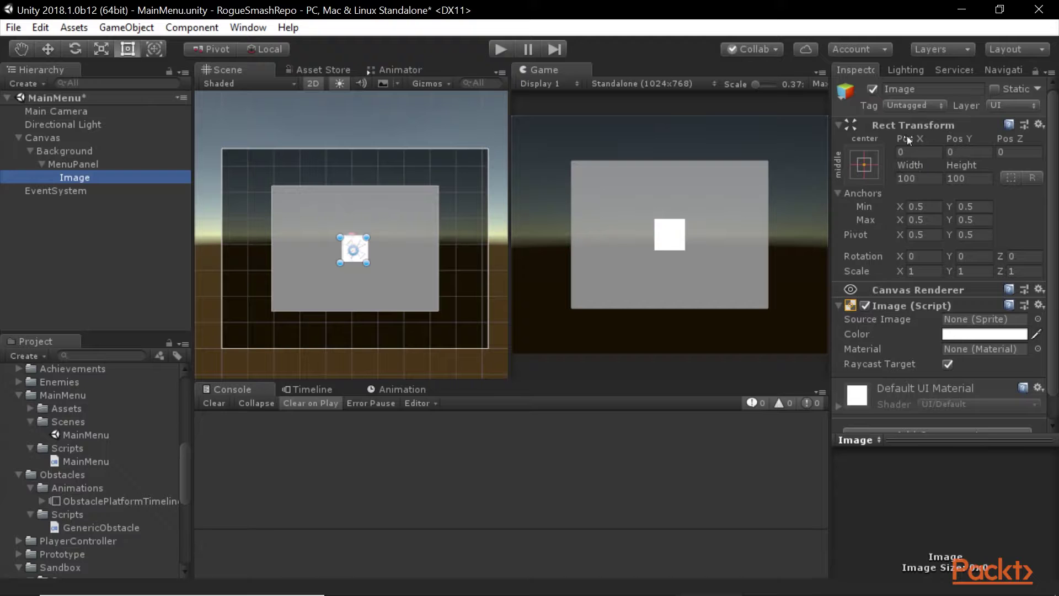
{"action": "scroll", "coordinate": [956, 333], "scroll_direction": "down", "scroll_amount": 1}
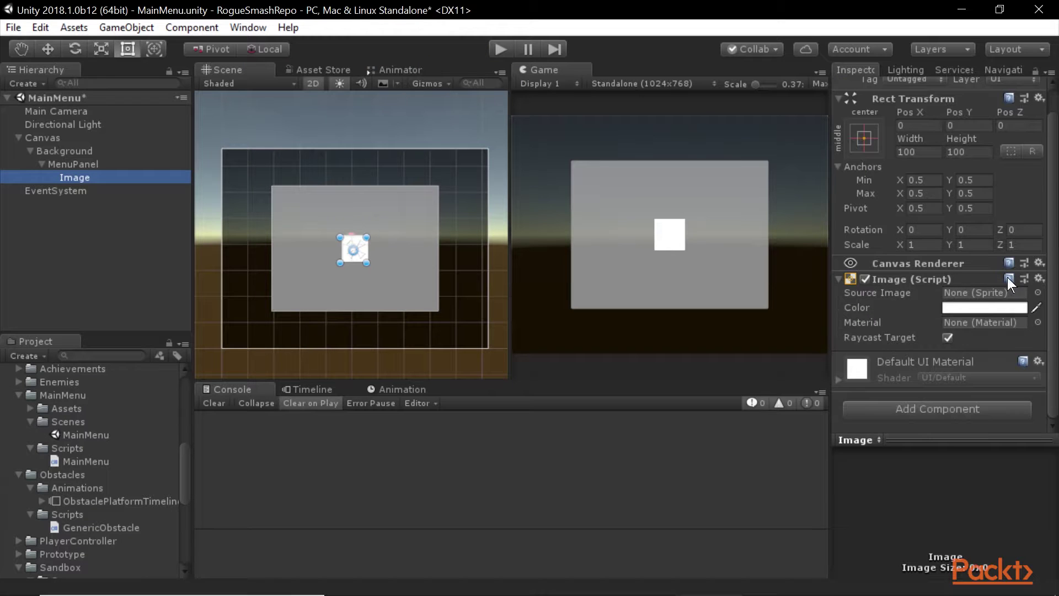
{"action": "left_click", "coordinate": [1037, 293]}
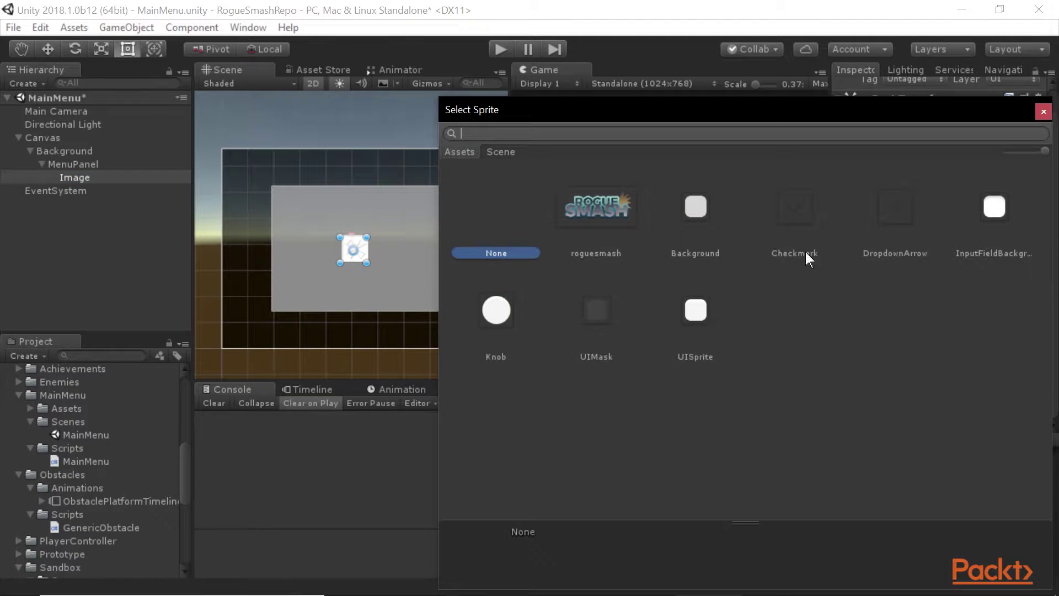
{"action": "left_click", "coordinate": [612, 216]}
{"action": "double_click", "coordinate": [613, 217]}
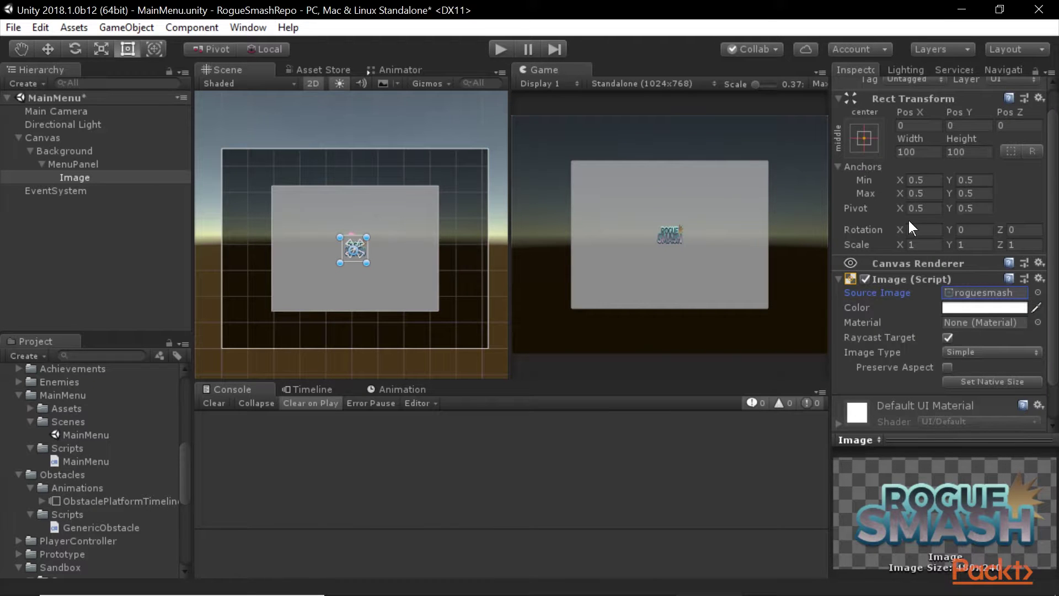
Step: Anchor the image stretched across the panel top and set its height to 240
{"action": "left_click", "coordinate": [862, 141]}
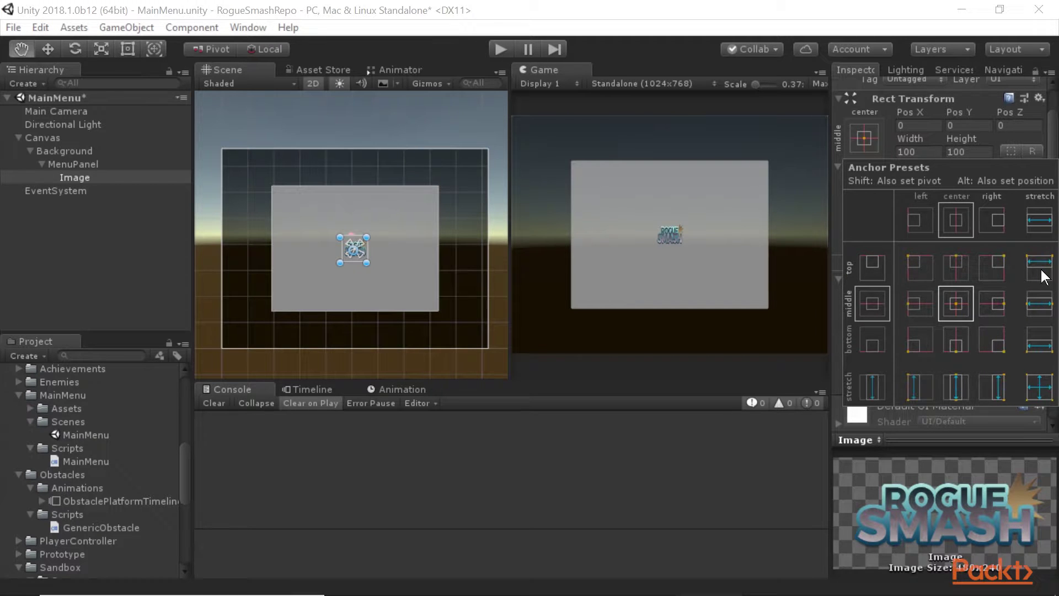
{"action": "left_click", "coordinate": [1042, 275]}
{"action": "key", "text": "t"}
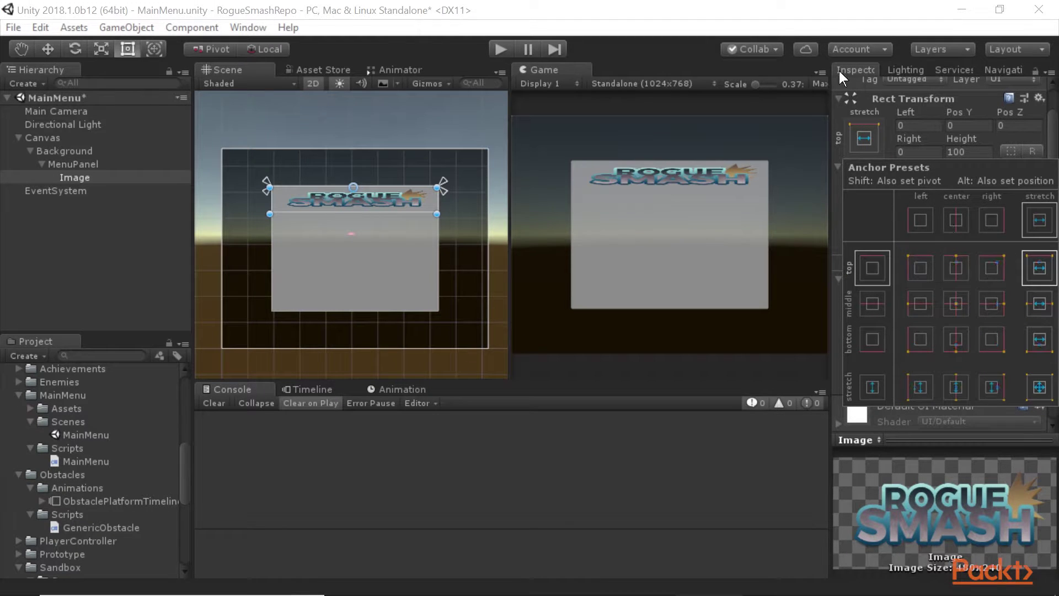
{"action": "left_click", "coordinate": [838, 28]}
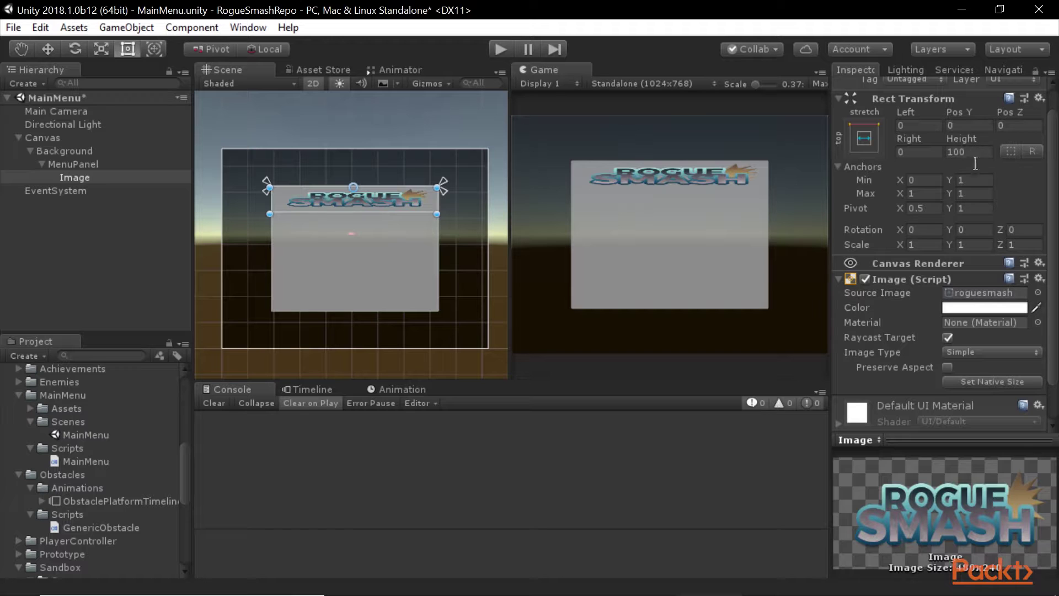
{"action": "left_click", "coordinate": [963, 139]}
{"action": "type", "text": "200"}
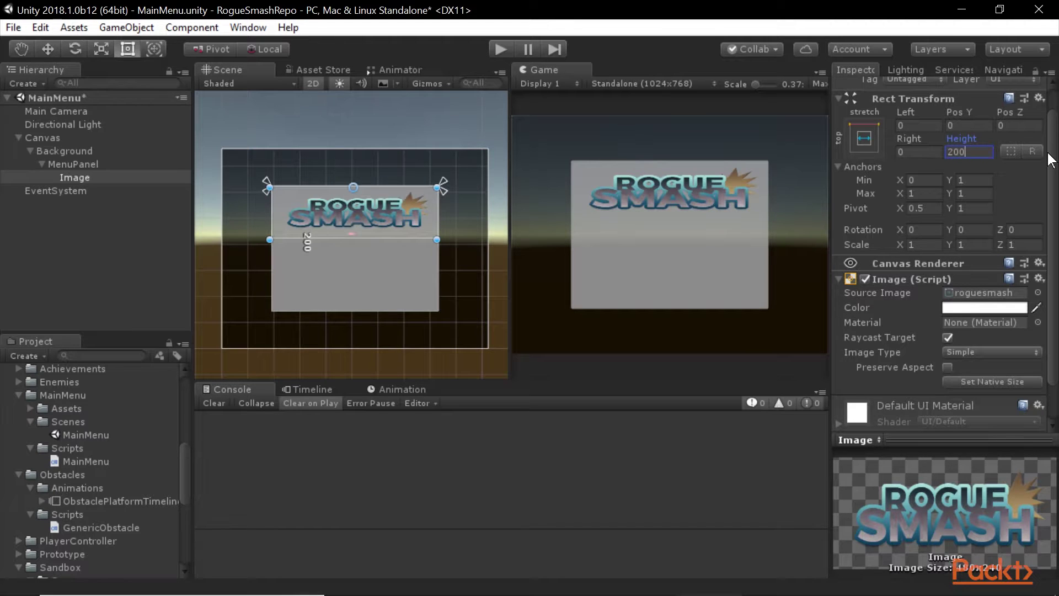
{"action": "key", "text": "BackSpace"}
{"action": "key", "text": "BackSpace"}
{"action": "type", "text": "40"}
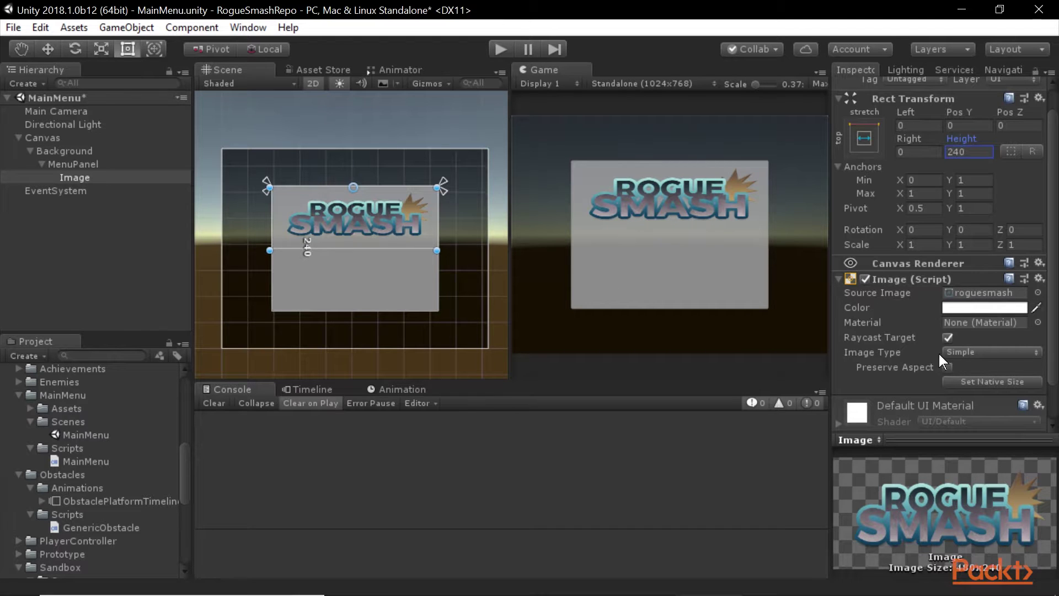
Step: Enable Preserve Aspect, apply native size, and re-stretch the image across the top
{"action": "left_click", "coordinate": [945, 367]}
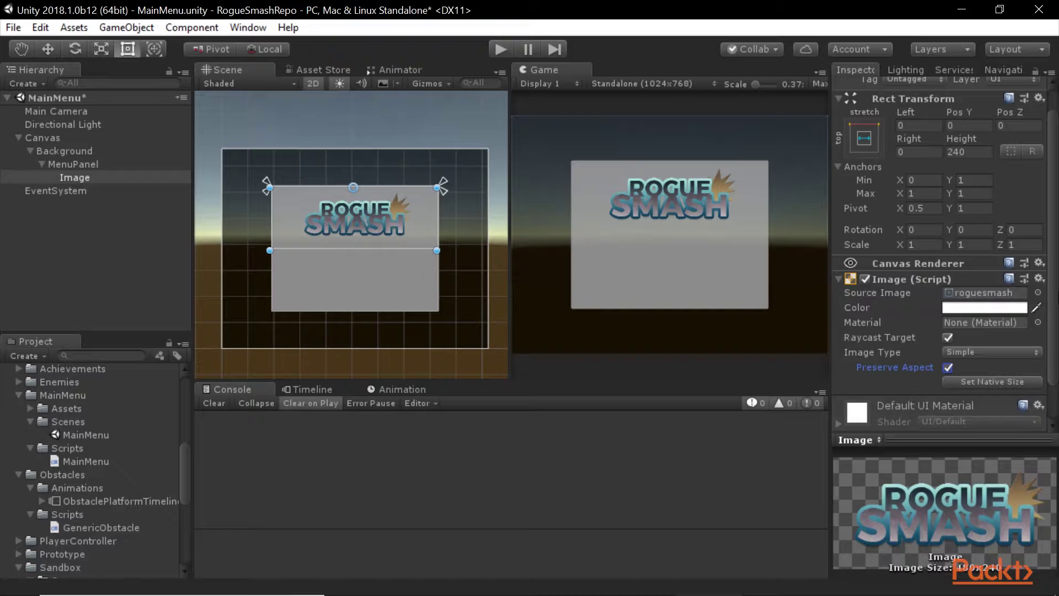
{"action": "scroll", "coordinate": [964, 365], "scroll_direction": "down", "scroll_amount": 2}
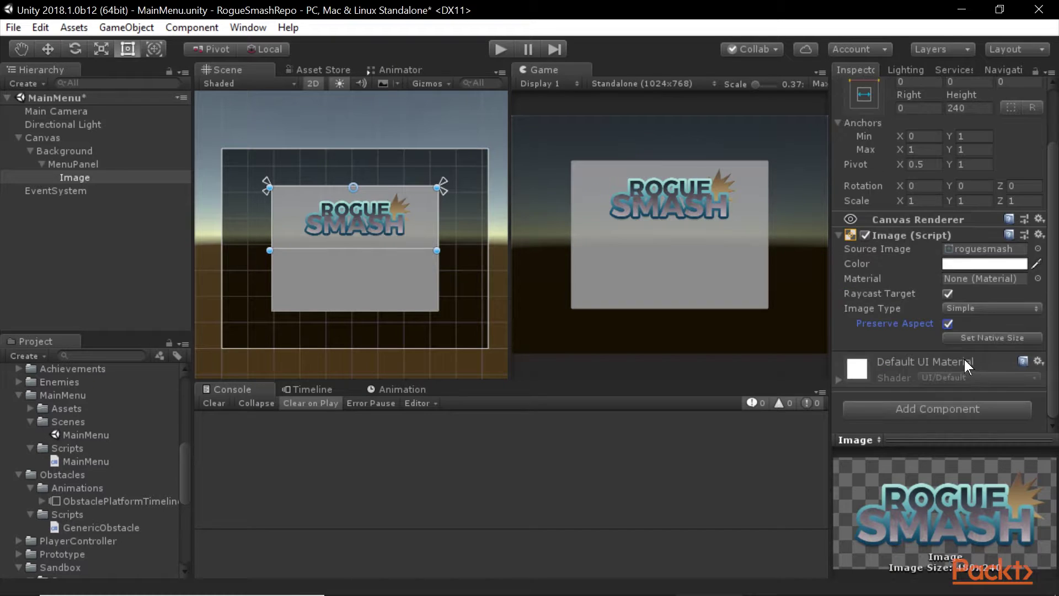
{"action": "left_click", "coordinate": [980, 336]}
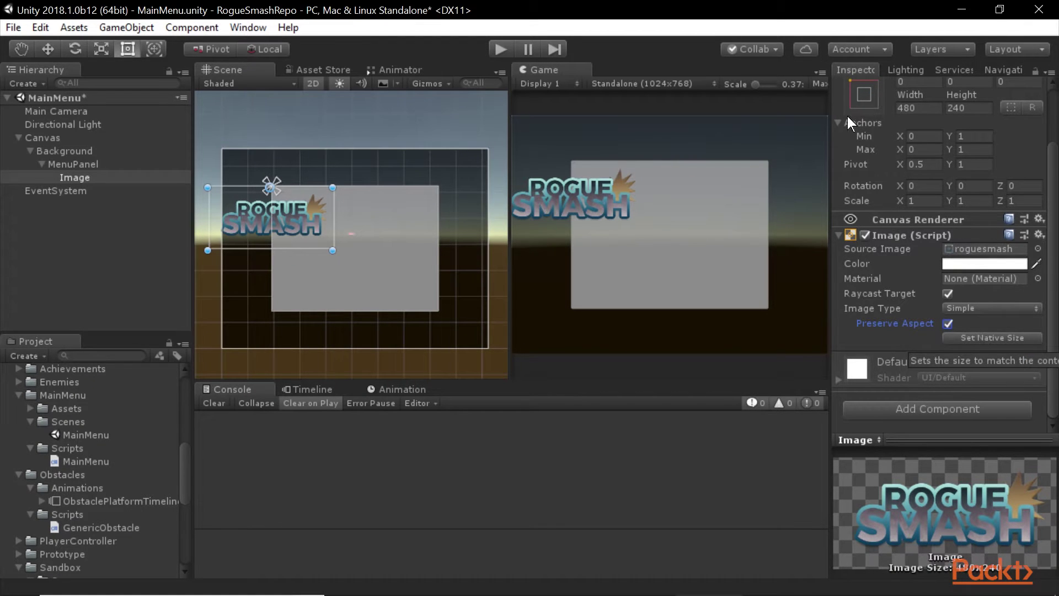
{"action": "left_click", "coordinate": [866, 93]}
{"action": "left_click", "coordinate": [1038, 223], "text": "alt+shift"}
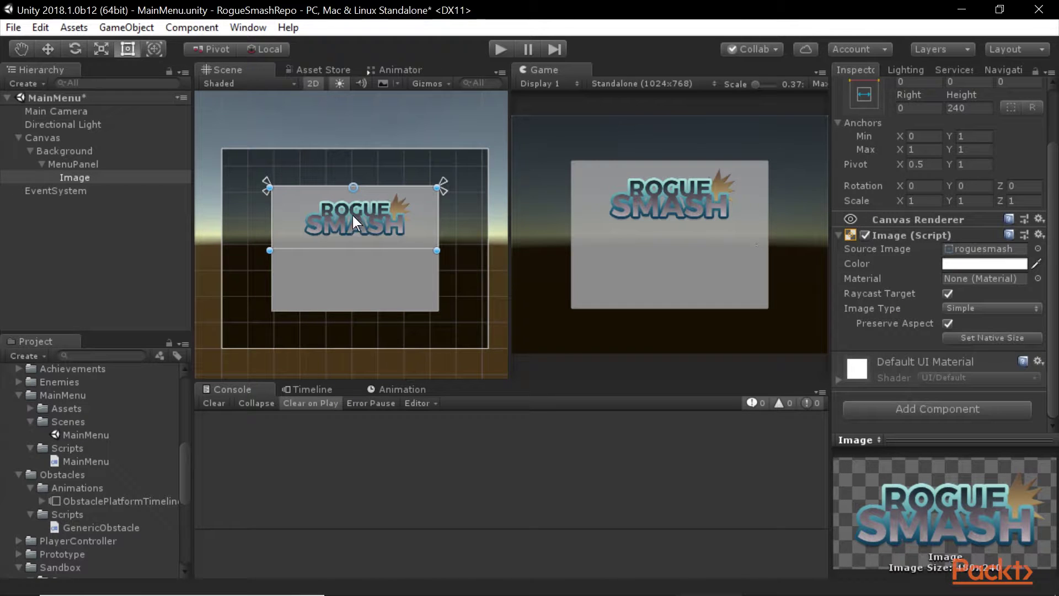
Step: Rename the image to 'Logo'
{"action": "scroll", "coordinate": [938, 220], "scroll_direction": "up", "scroll_amount": 3}
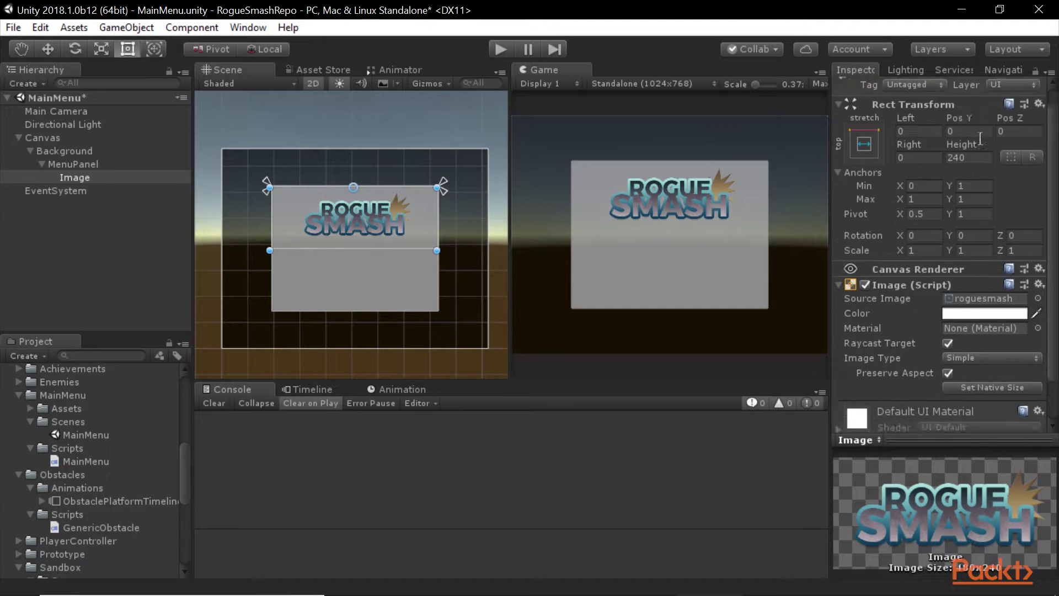
{"action": "left_click", "coordinate": [928, 90]}
{"action": "type", "text": "Logo"}
{"action": "key", "text": "Return"}
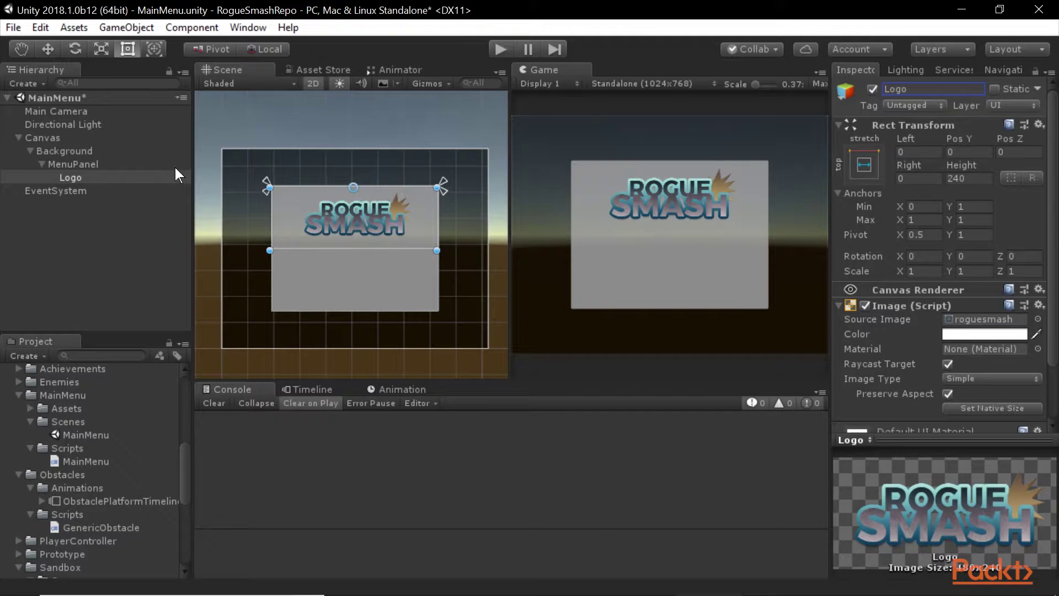
Step: Add a new Panel under MenuPanel named ButtonContainer
{"action": "left_click", "coordinate": [83, 162]}
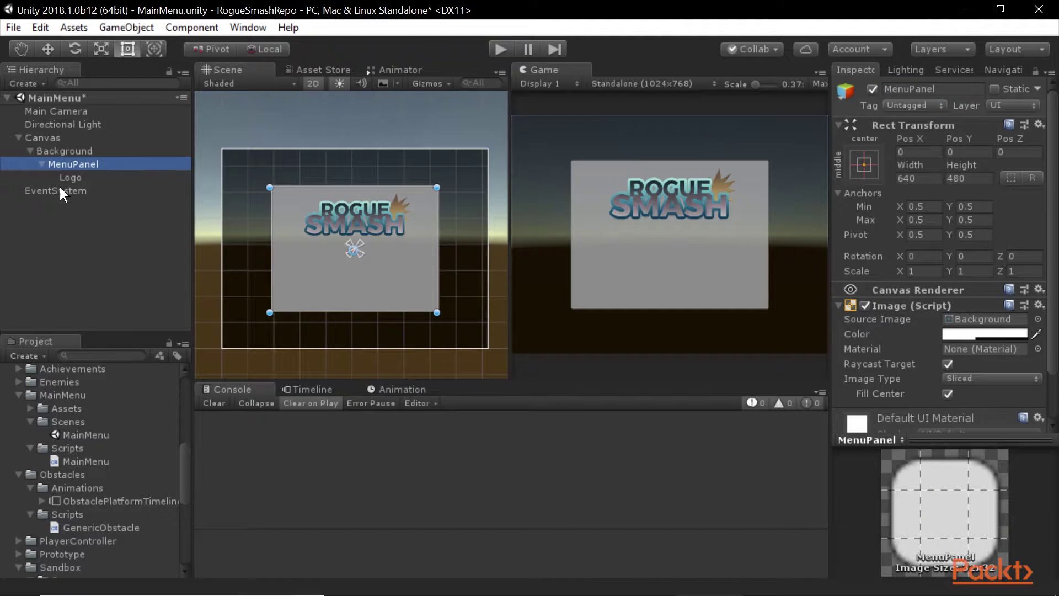
{"action": "right_click", "coordinate": [101, 165]}
{"action": "mouse_move", "coordinate": [194, 430]}
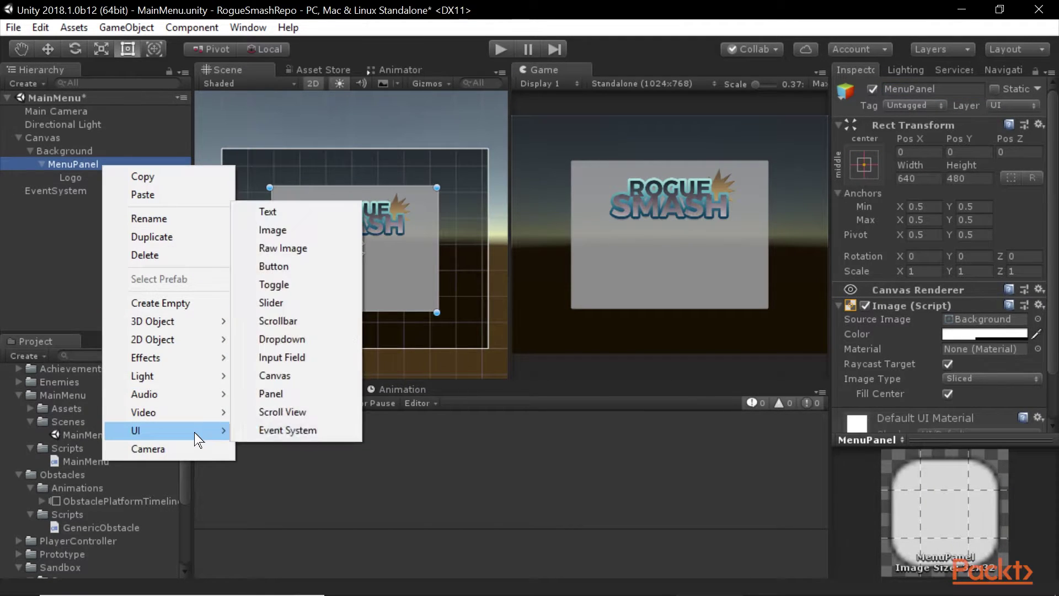
{"action": "left_click", "coordinate": [297, 395]}
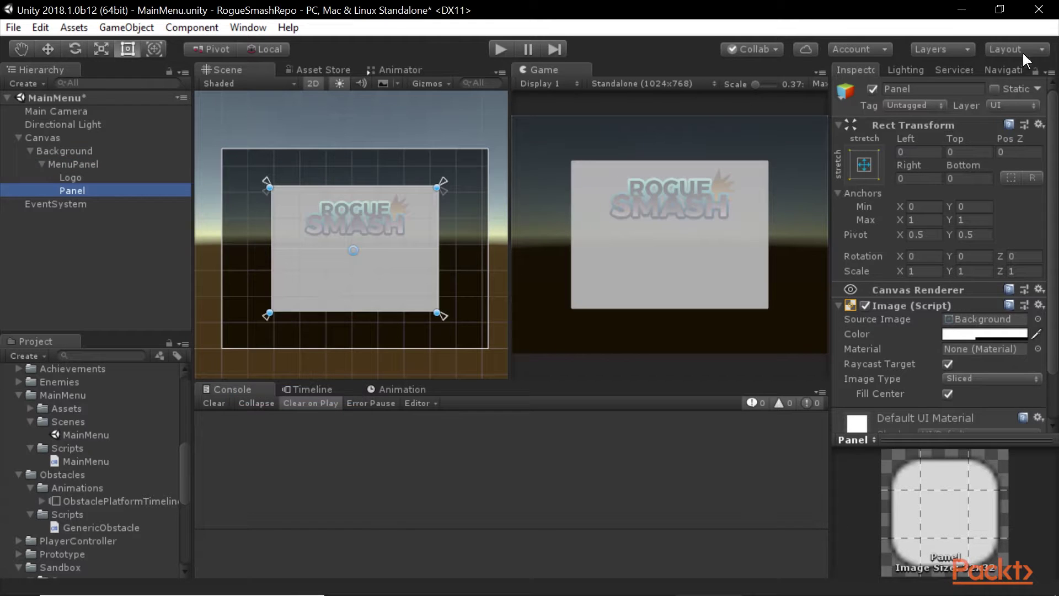
{"action": "left_click", "coordinate": [957, 100]}
{"action": "type", "text": "ButtonContainer"}
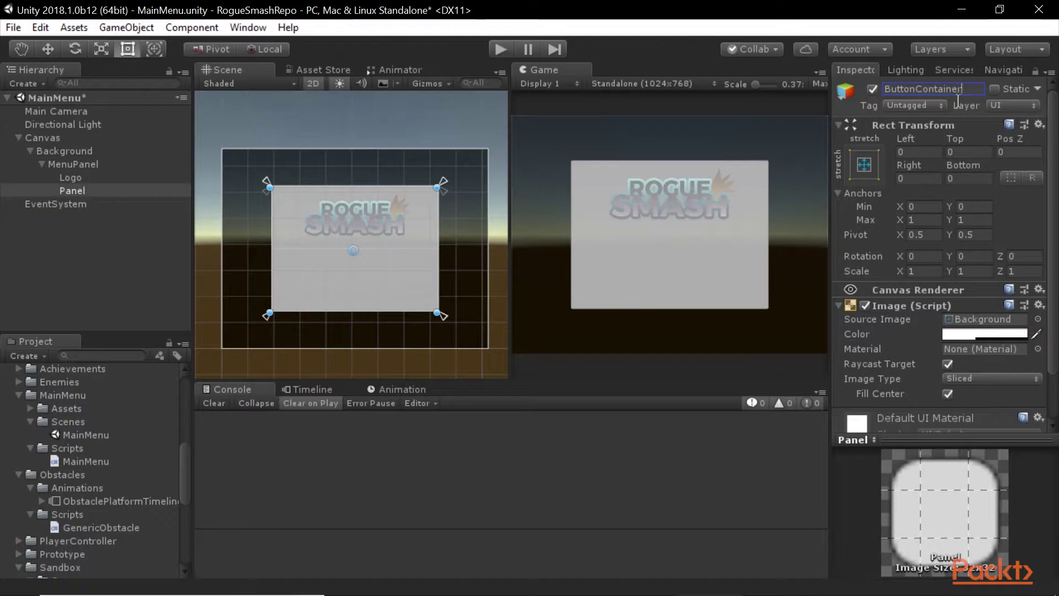
{"action": "key", "text": "Return"}
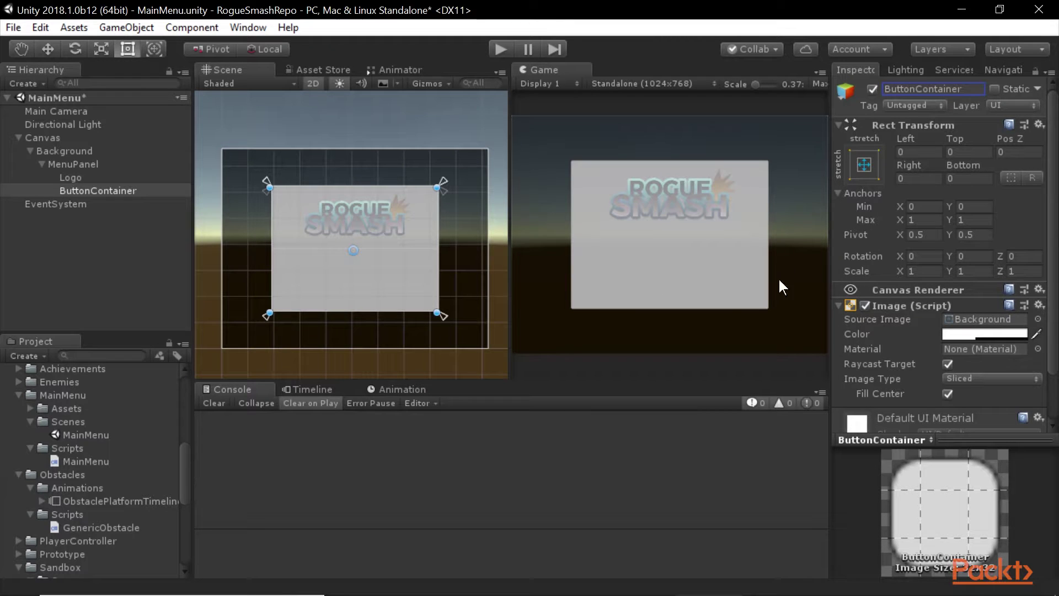
Step: Anchor ButtonContainer stretched along the panel bottom with height 240
{"action": "left_click", "coordinate": [863, 161]}
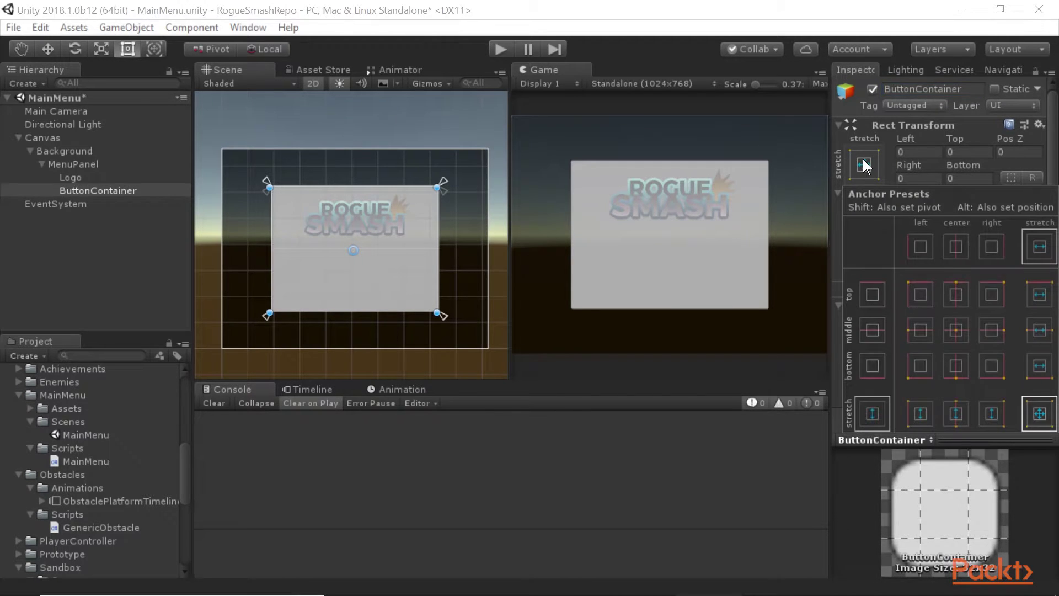
{"action": "key", "text": "shift+alt"}
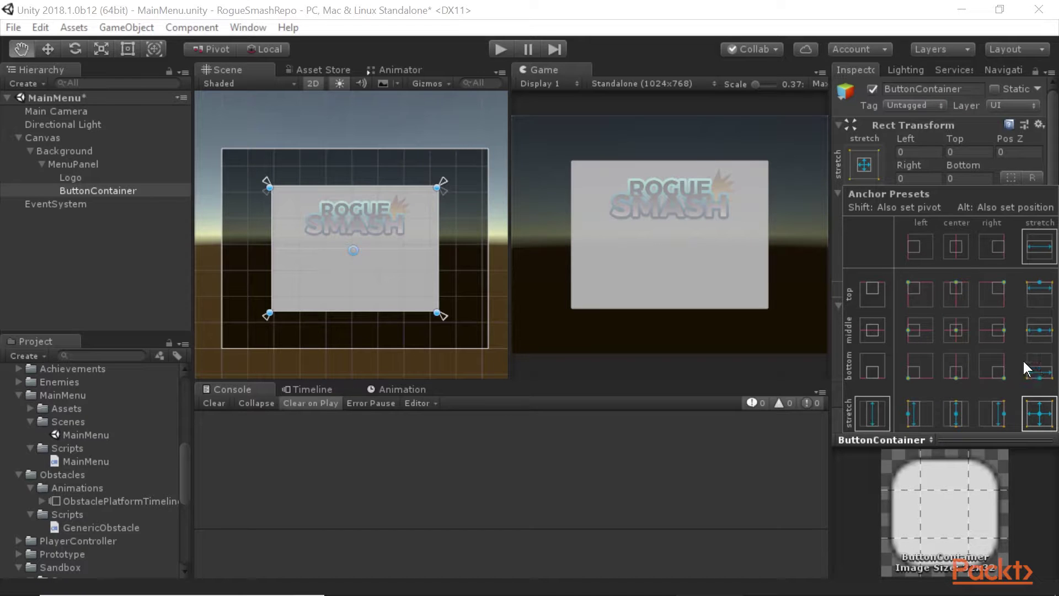
{"action": "left_click", "coordinate": [1040, 373], "text": "alt+shift"}
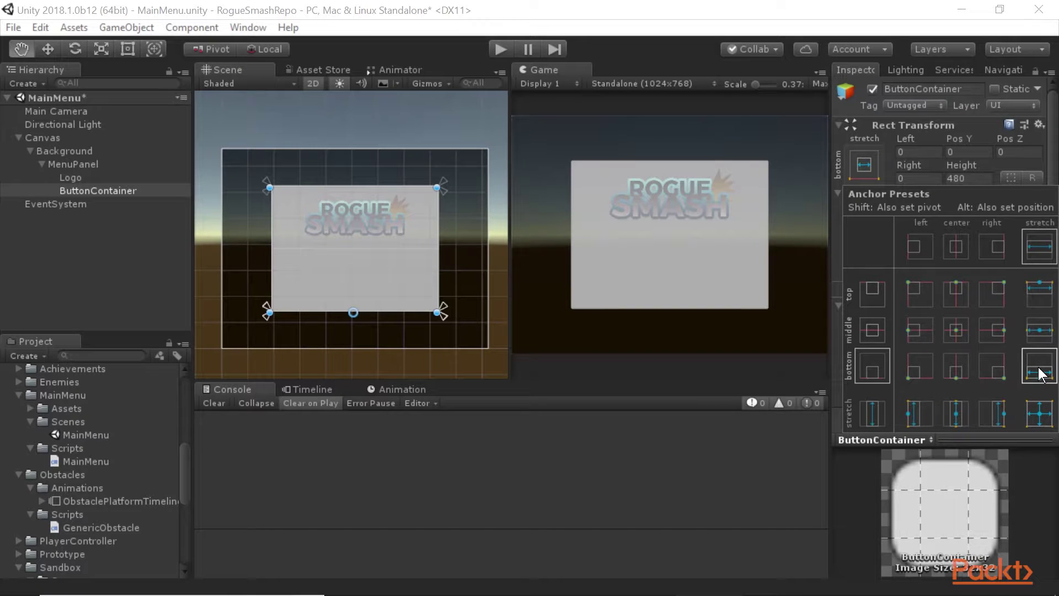
{"action": "left_click", "coordinate": [987, 182]}
{"action": "type", "text": "240"}
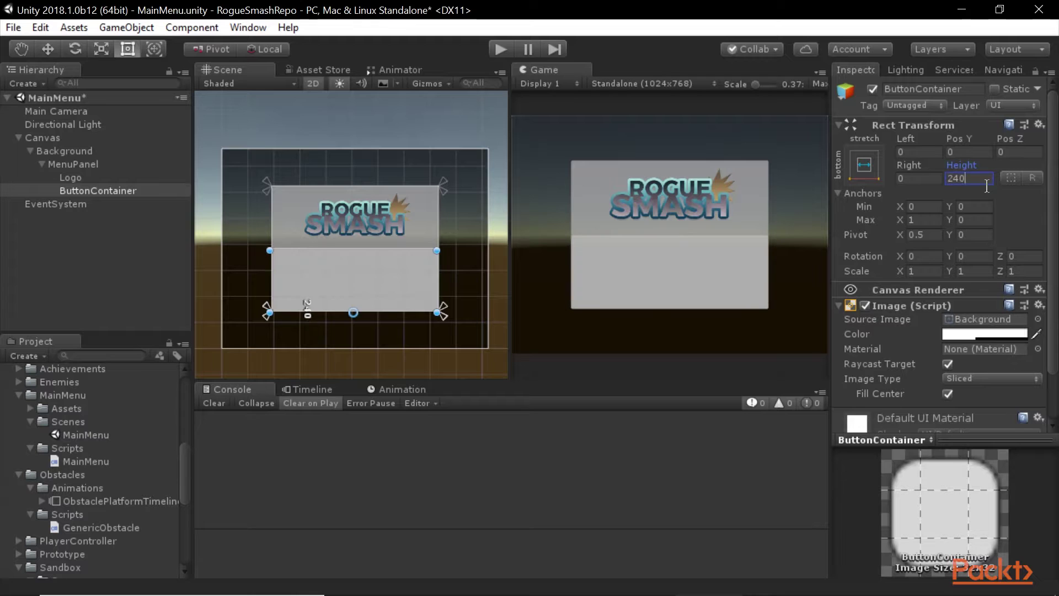
Step: Reselect ButtonContainer and bring up its Image colour picker
{"action": "left_click", "coordinate": [78, 176]}
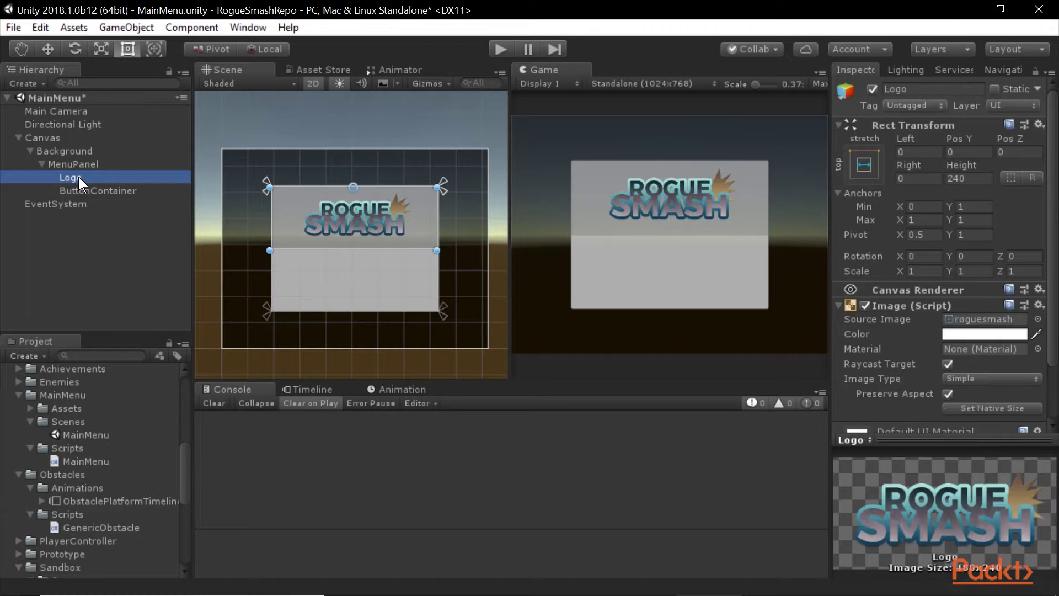
{"action": "key", "text": "Down"}
{"action": "key", "text": "Up"}
{"action": "key", "text": "Down"}
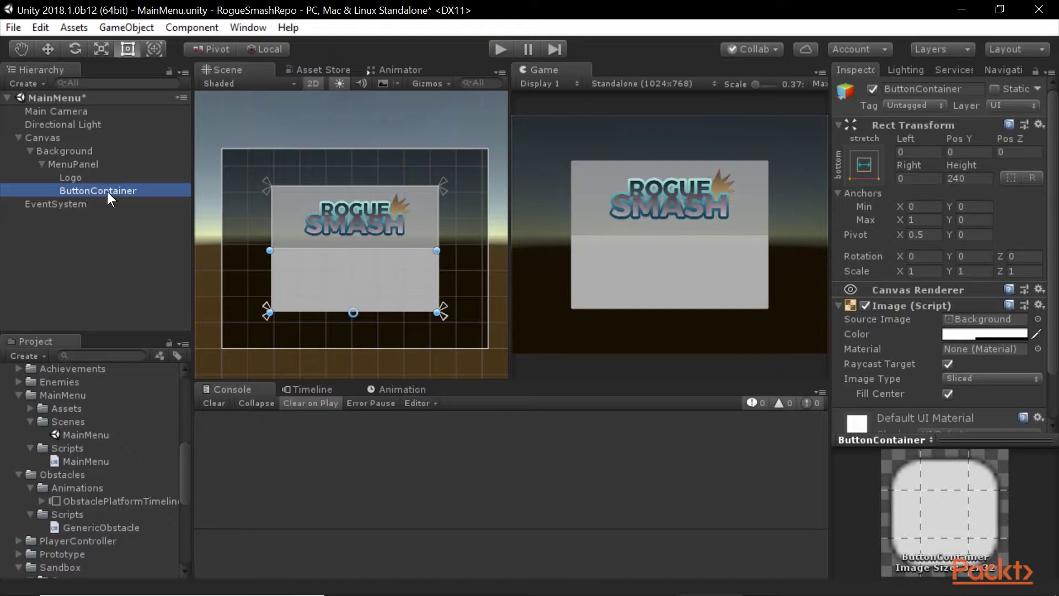
{"action": "left_click", "coordinate": [993, 333]}
Step: Set ButtonContainer's image colour to pure red
{"action": "left_click_drag", "start_coordinate": [846, 253], "coordinate": [935, 209]}
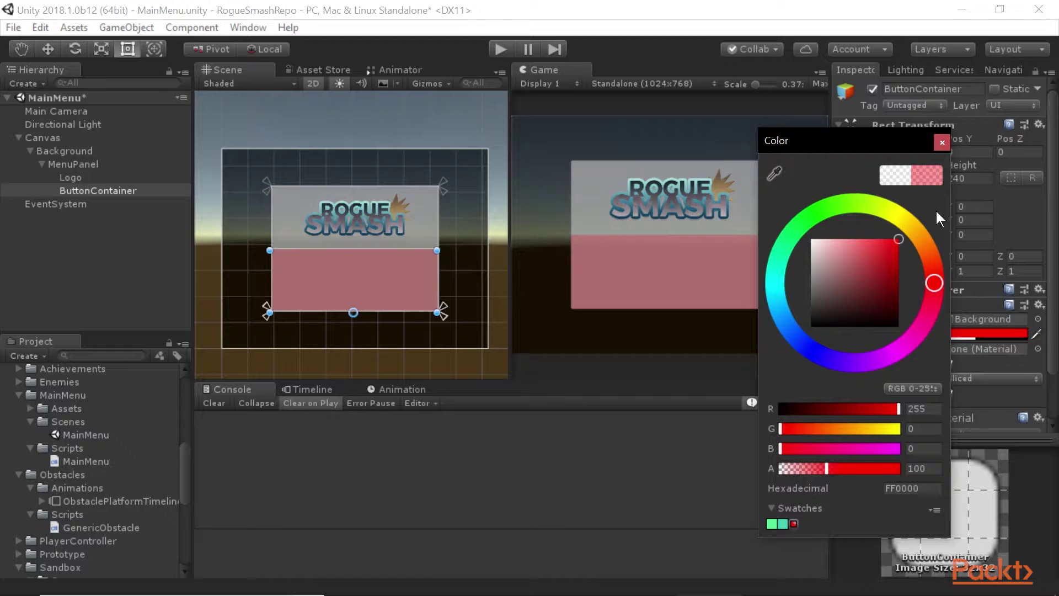
{"action": "left_click", "coordinate": [941, 142]}
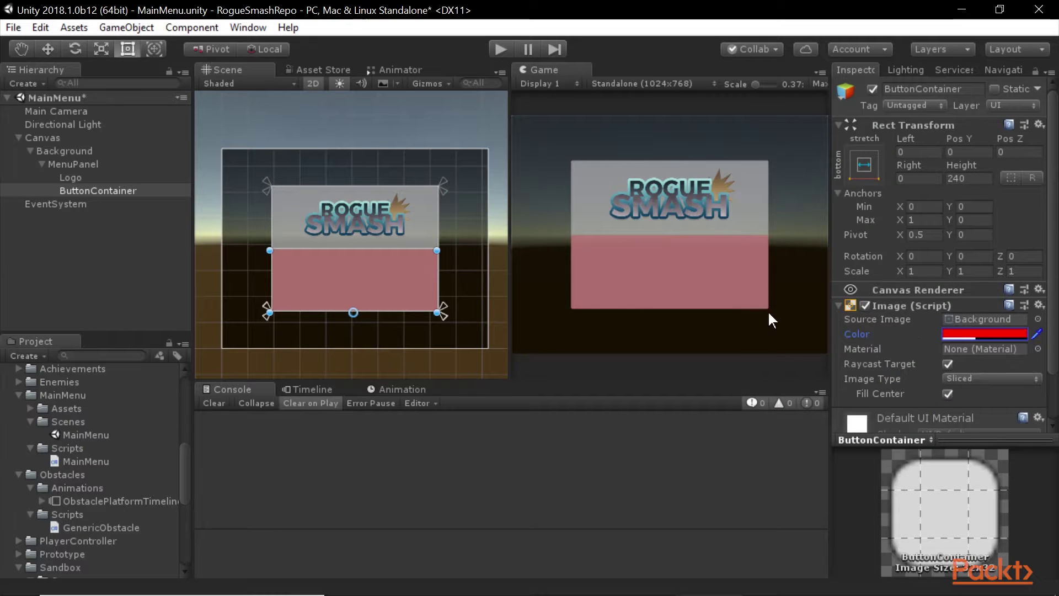
{"action": "scroll", "coordinate": [1005, 369], "scroll_direction": "down", "scroll_amount": 3}
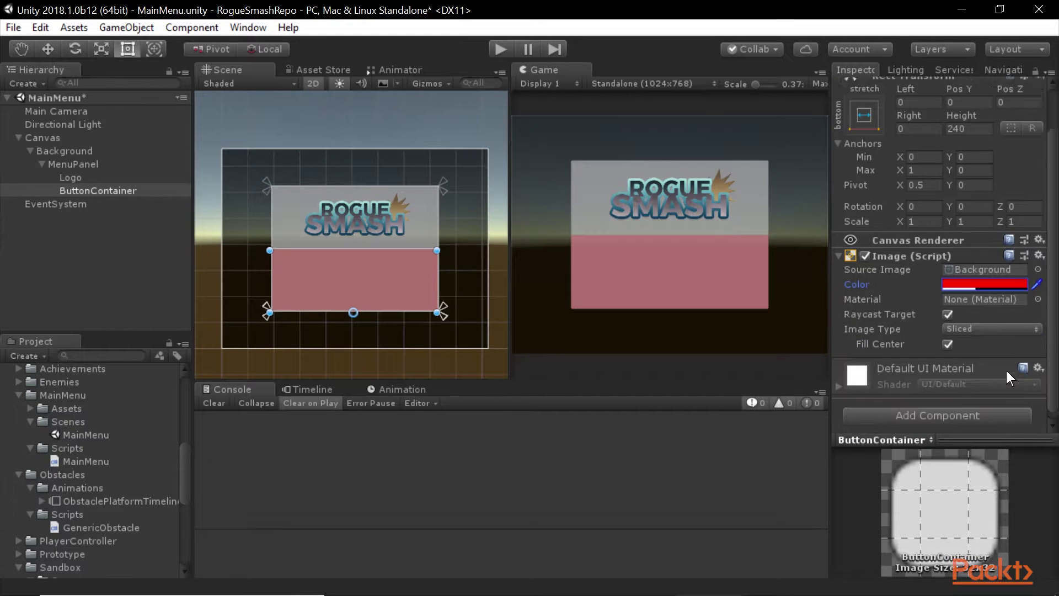
Step: Add a Vertical Layout Group component to ButtonContainer via a 'layout' search
{"action": "left_click", "coordinate": [927, 408]}
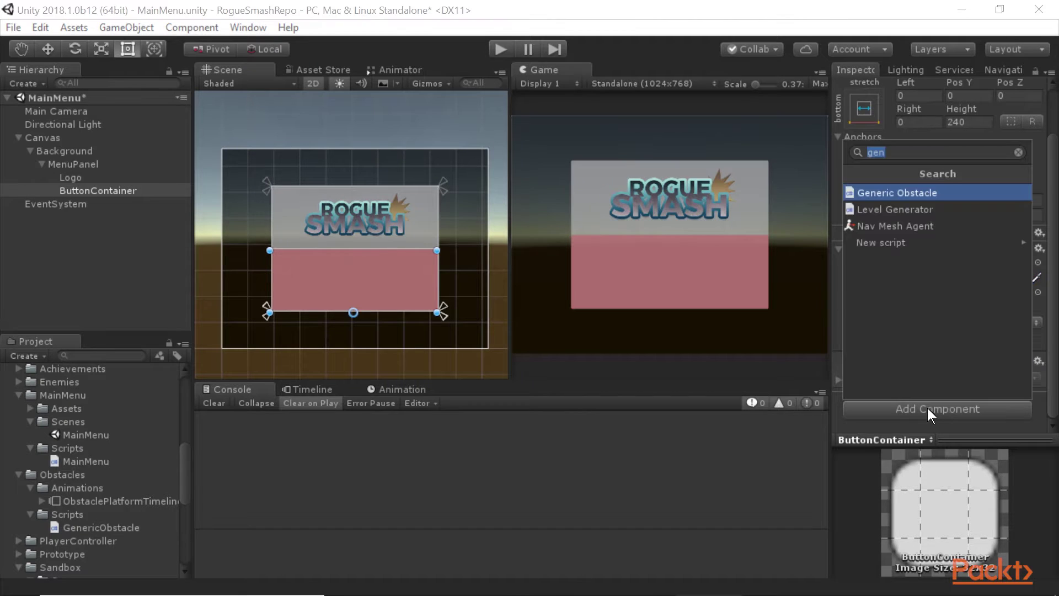
{"action": "type", "text": "layou"}
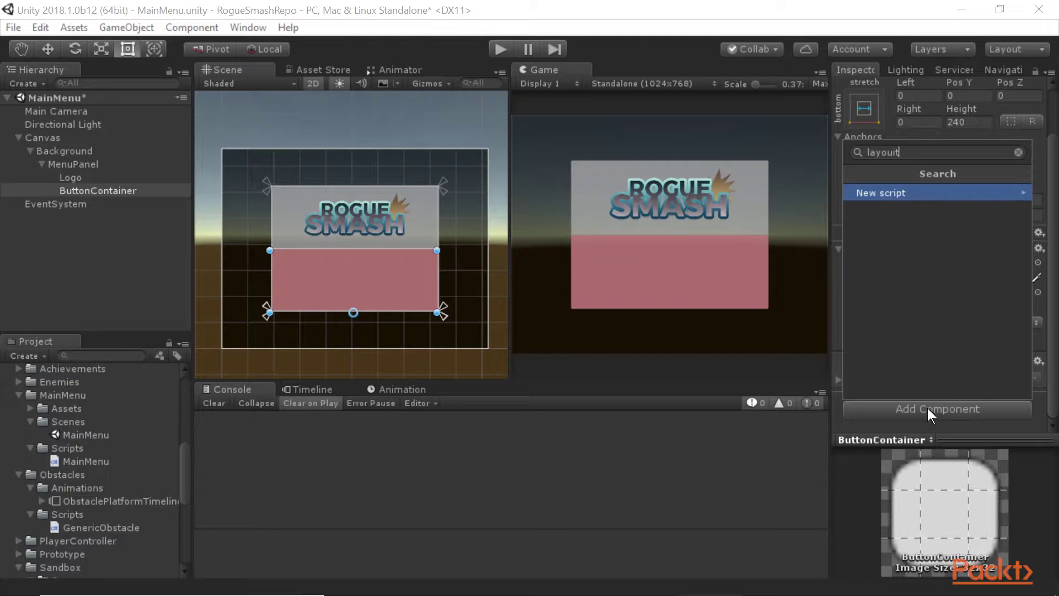
{"action": "type", "text": "t"}
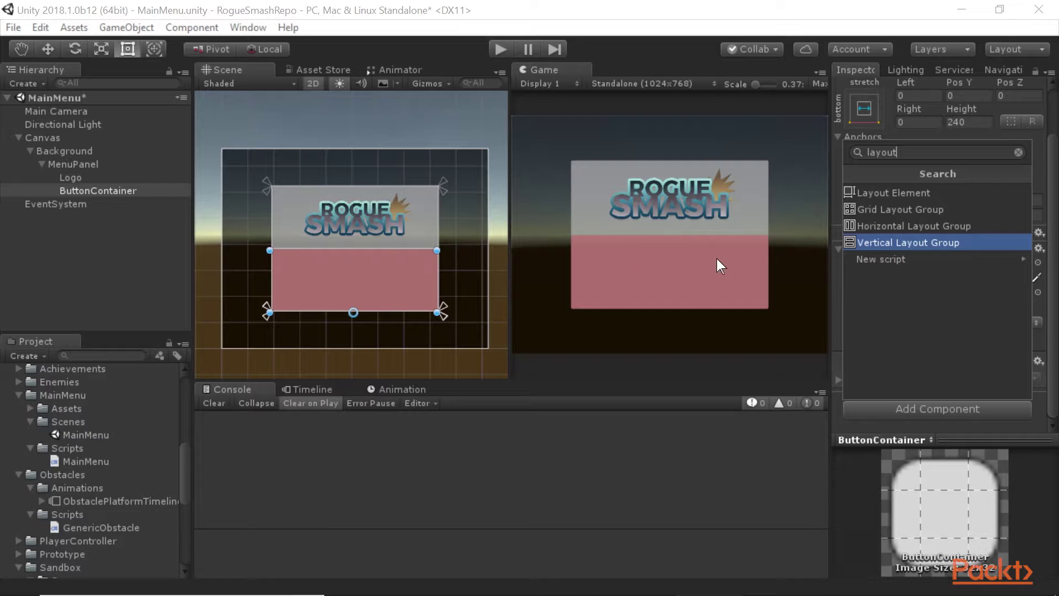
{"action": "left_click", "coordinate": [918, 243]}
{"action": "scroll", "coordinate": [987, 309], "scroll_direction": "down", "scroll_amount": 5}
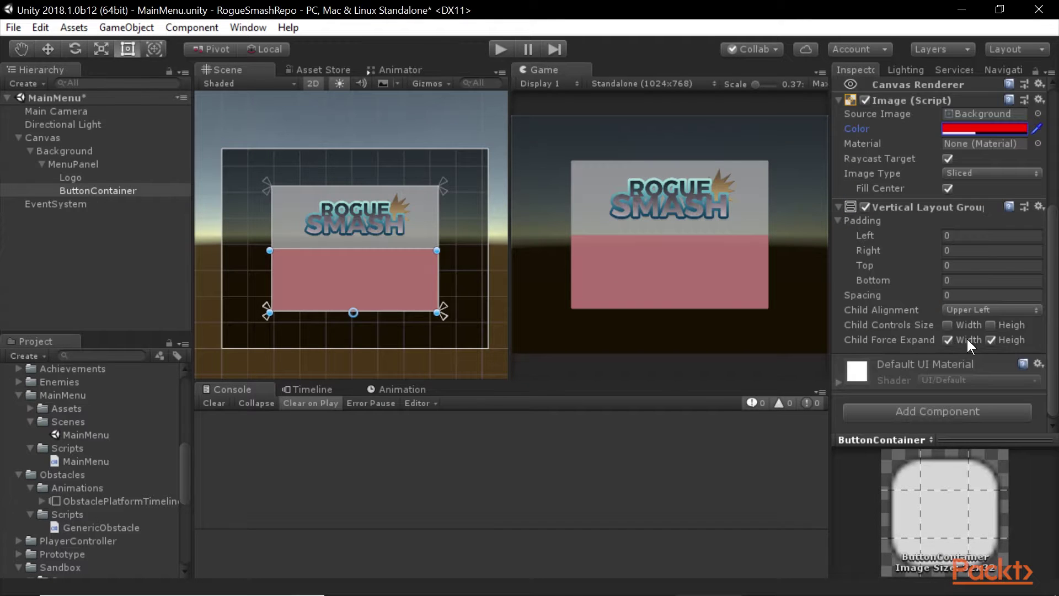
{"action": "left_click", "coordinate": [980, 236]}
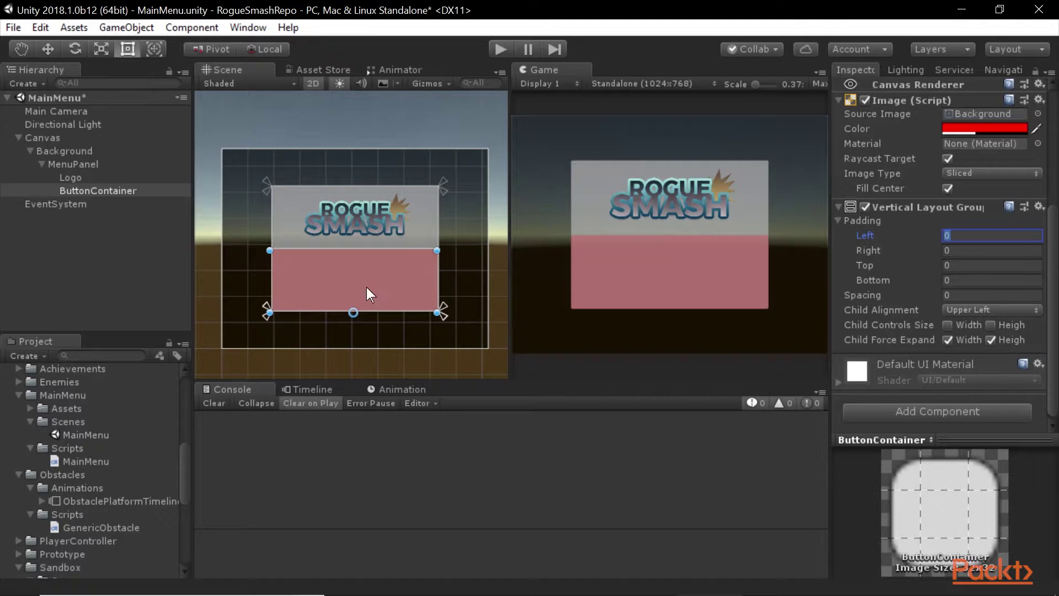
Step: Create a UI Panel as a child of ButtonContainer
{"action": "right_click", "coordinate": [105, 188]}
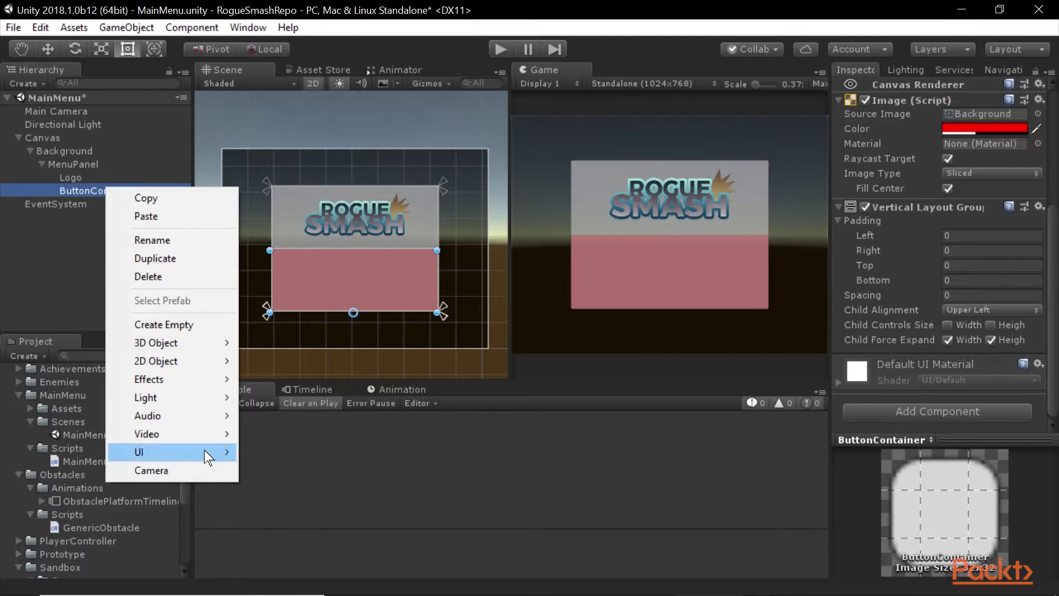
{"action": "mouse_move", "coordinate": [204, 451]}
{"action": "left_click", "coordinate": [350, 414]}
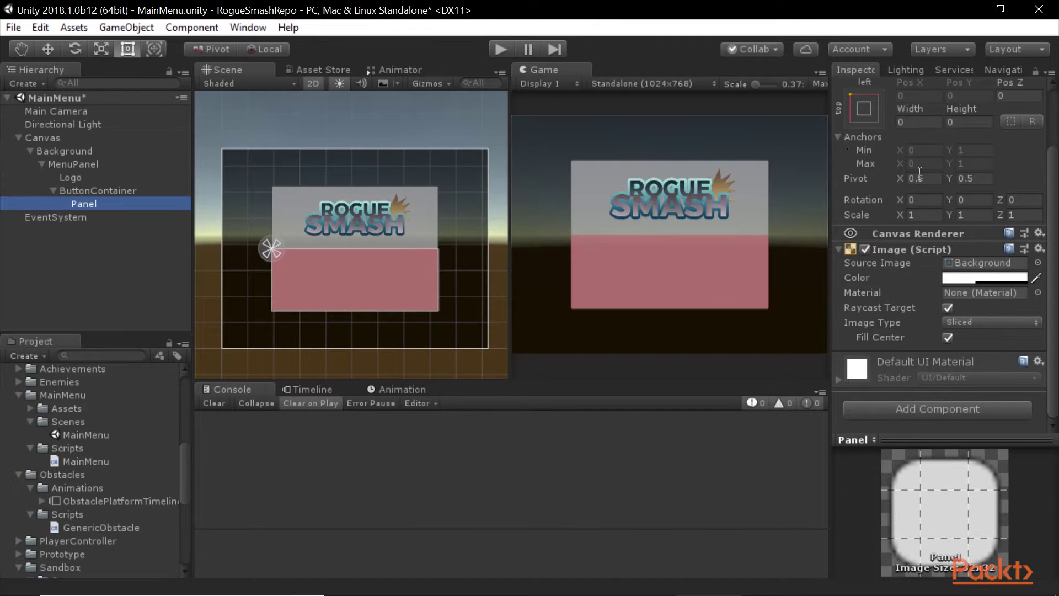
{"action": "scroll", "coordinate": [836, 171], "scroll_direction": "up", "scroll_amount": 3}
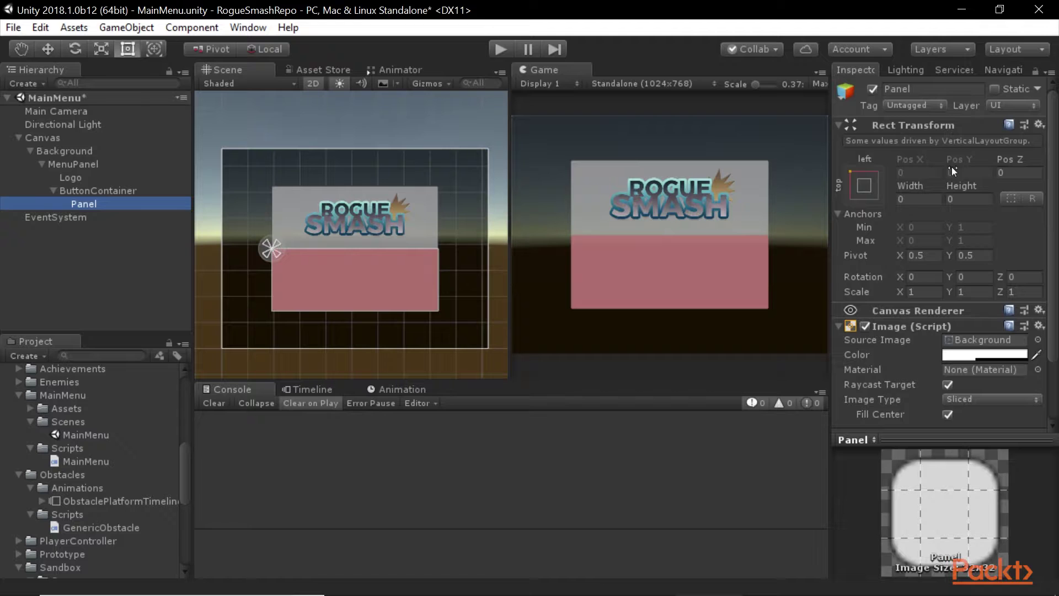
{"action": "scroll", "coordinate": [945, 196], "scroll_direction": "down", "scroll_amount": 3}
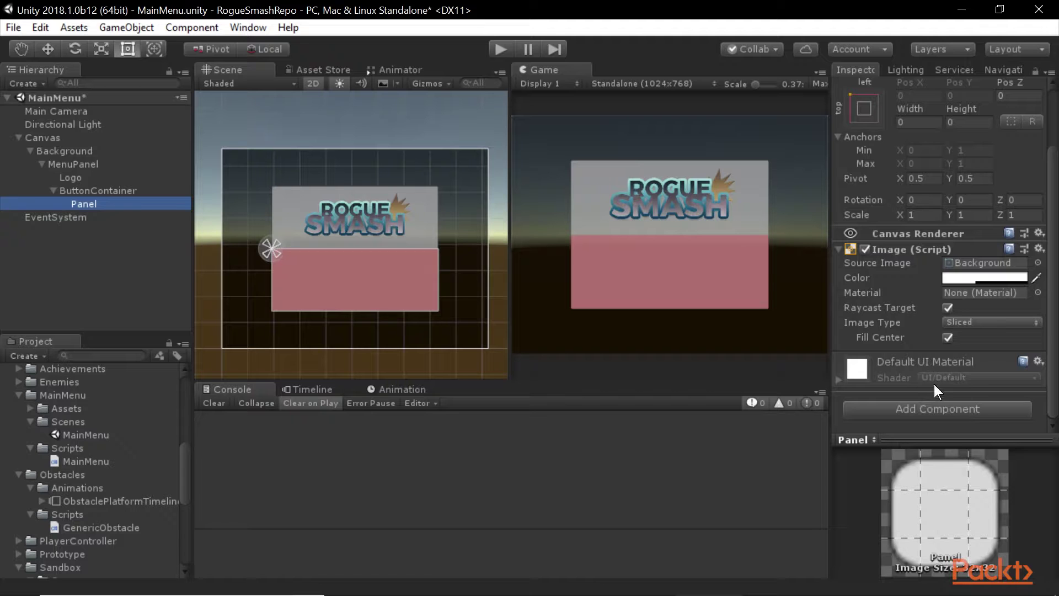
{"action": "scroll", "coordinate": [933, 358], "scroll_direction": "up", "scroll_amount": 3}
{"action": "scroll", "coordinate": [957, 352], "scroll_direction": "down", "scroll_amount": 3}
Step: Add a Layout Element component to the new Panel
{"action": "left_click", "coordinate": [928, 409]}
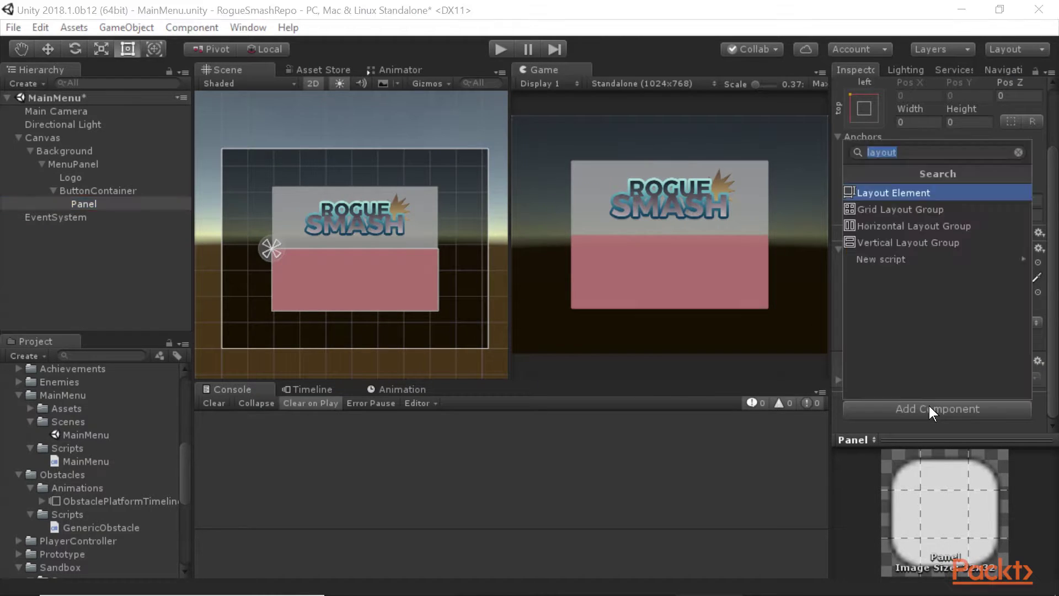
{"action": "left_click", "coordinate": [907, 197]}
{"action": "scroll", "coordinate": [1001, 342], "scroll_direction": "down", "scroll_amount": 3}
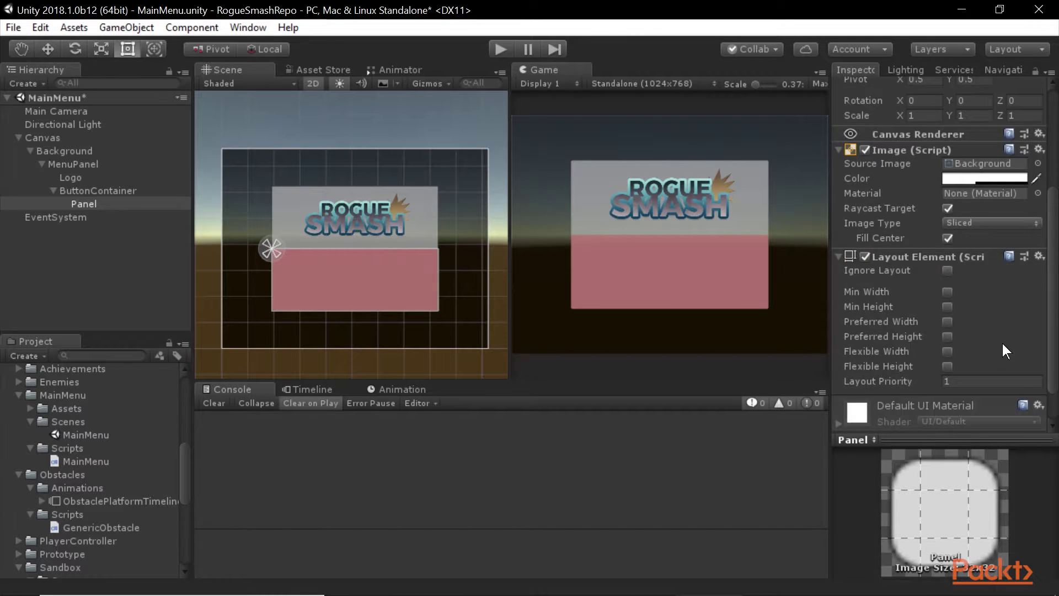
{"action": "scroll", "coordinate": [1003, 348], "scroll_direction": "down", "scroll_amount": 2}
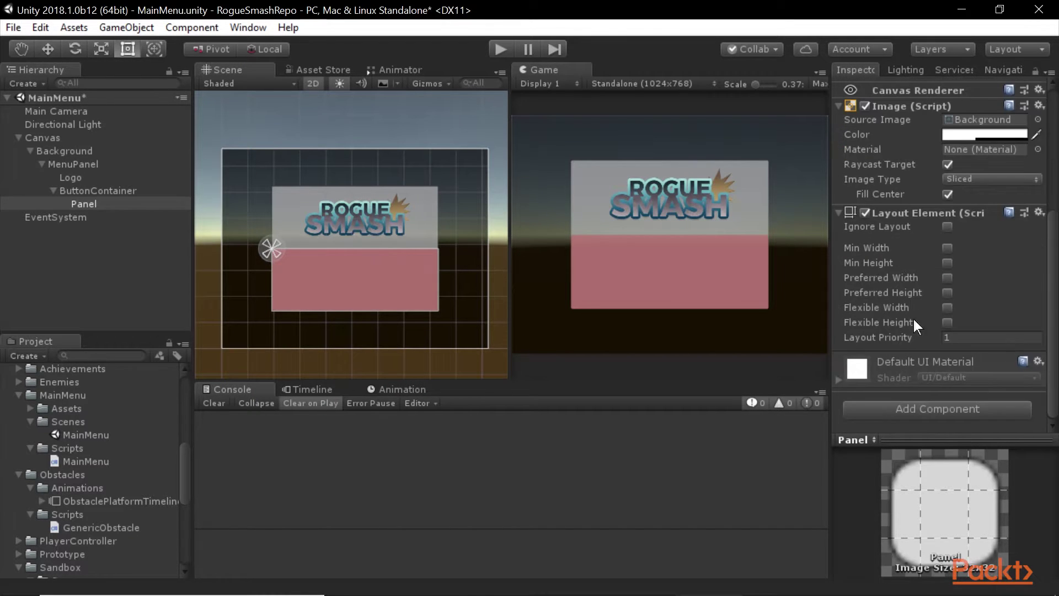
Step: Make ButtonContainer's layout group control child width and height, without force-expanding height
{"action": "left_click", "coordinate": [109, 190]}
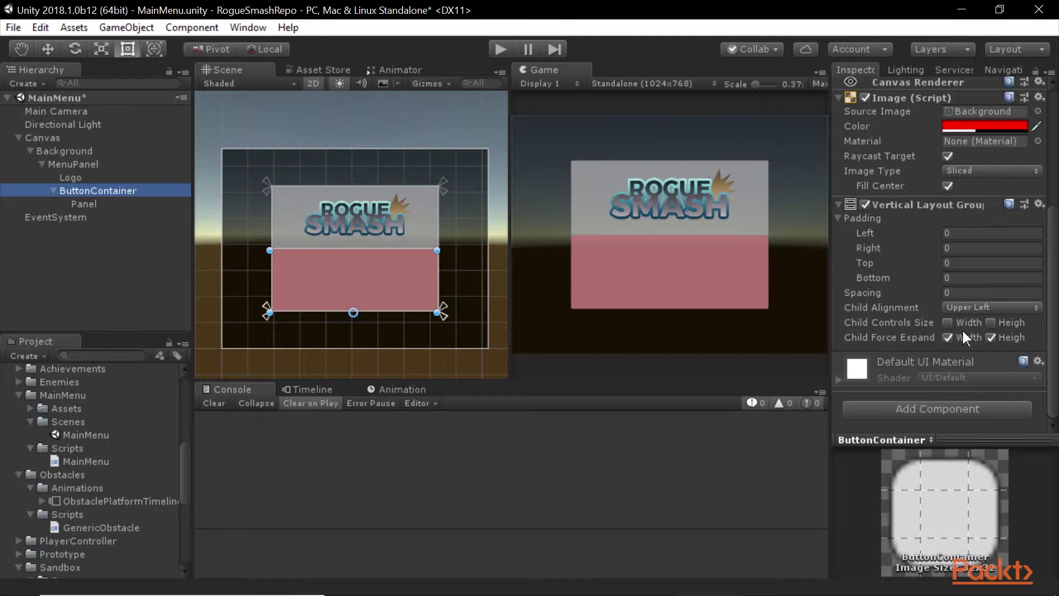
{"action": "left_click", "coordinate": [952, 321]}
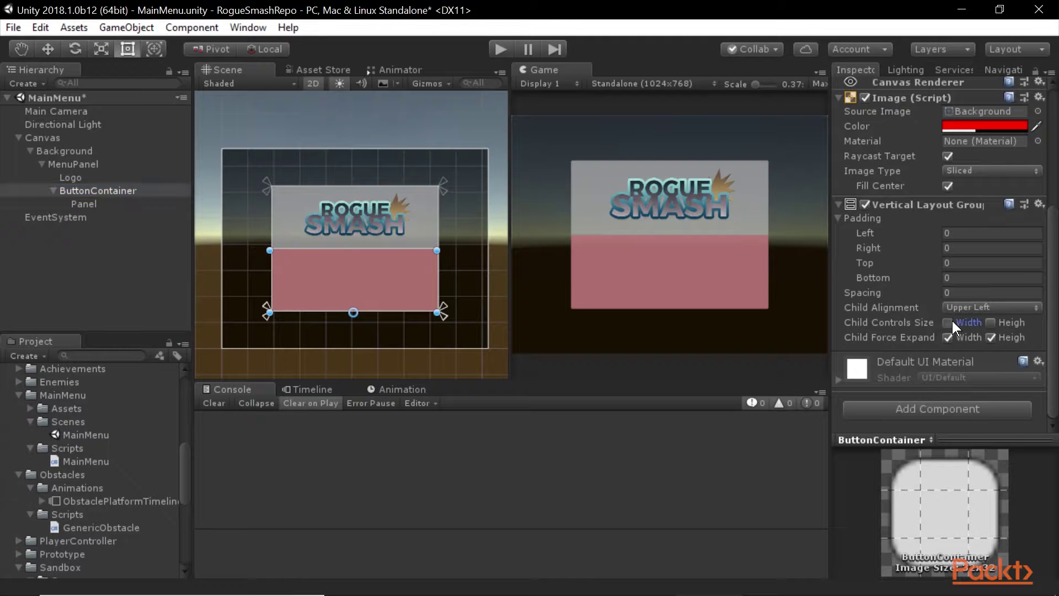
{"action": "left_click", "coordinate": [991, 322]}
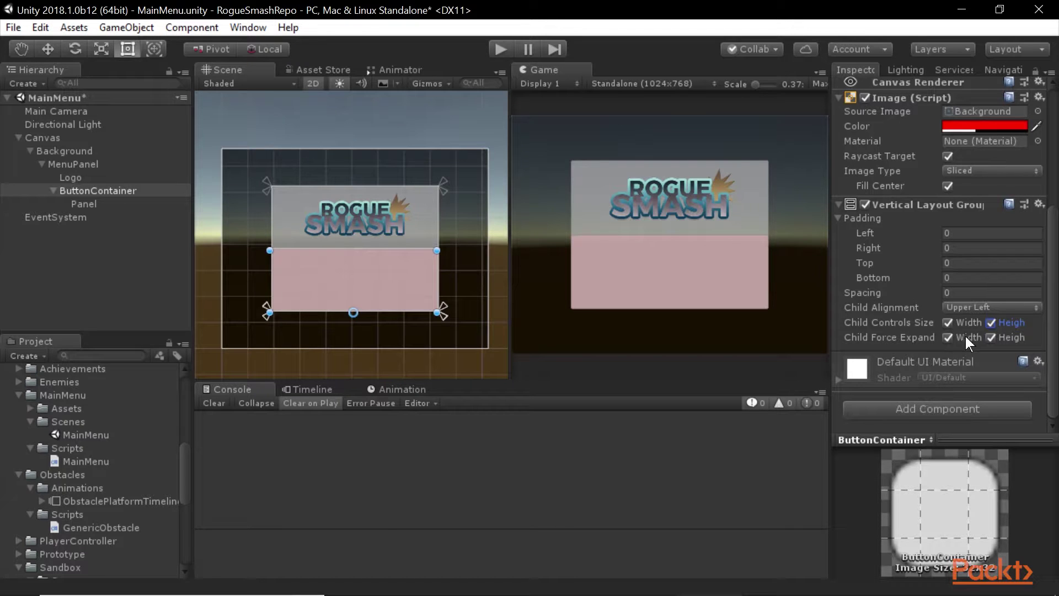
{"action": "left_click", "coordinate": [990, 337]}
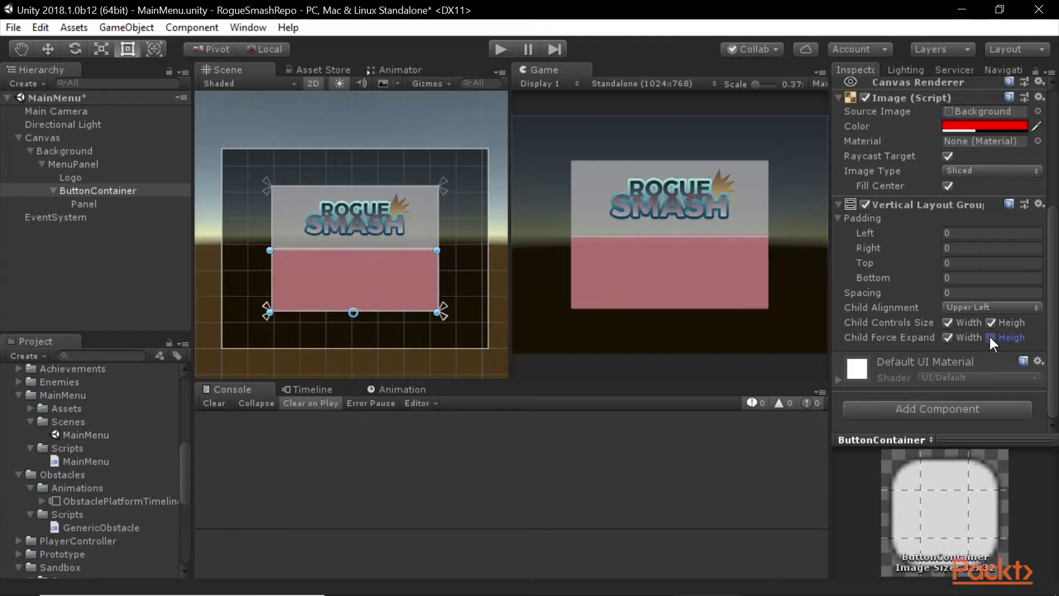
{"action": "scroll", "coordinate": [651, 240], "scroll_direction": "up", "scroll_amount": 5}
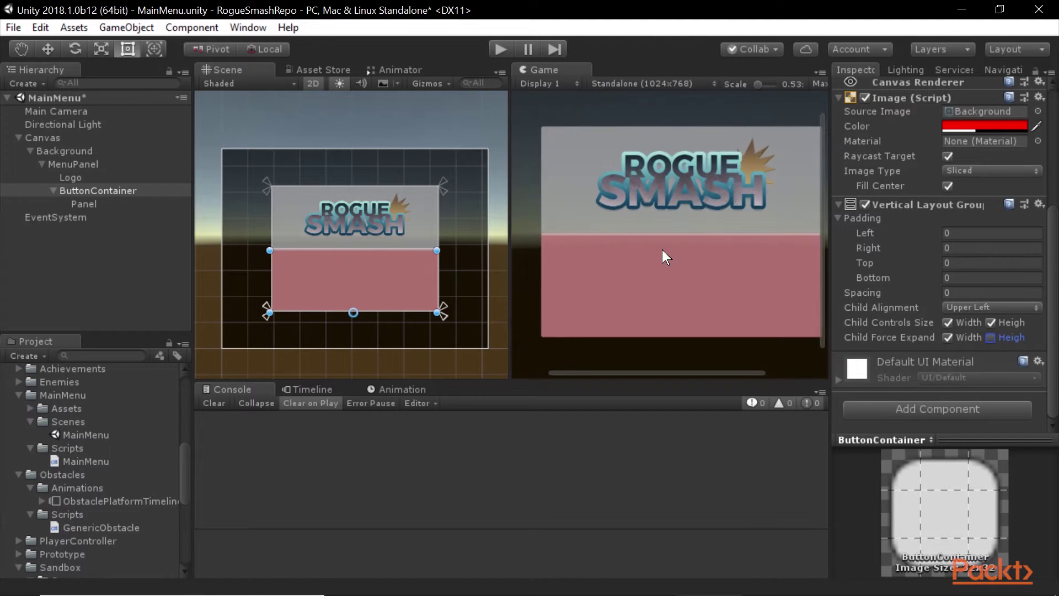
{"action": "scroll", "coordinate": [656, 241], "scroll_direction": "up", "scroll_amount": 1}
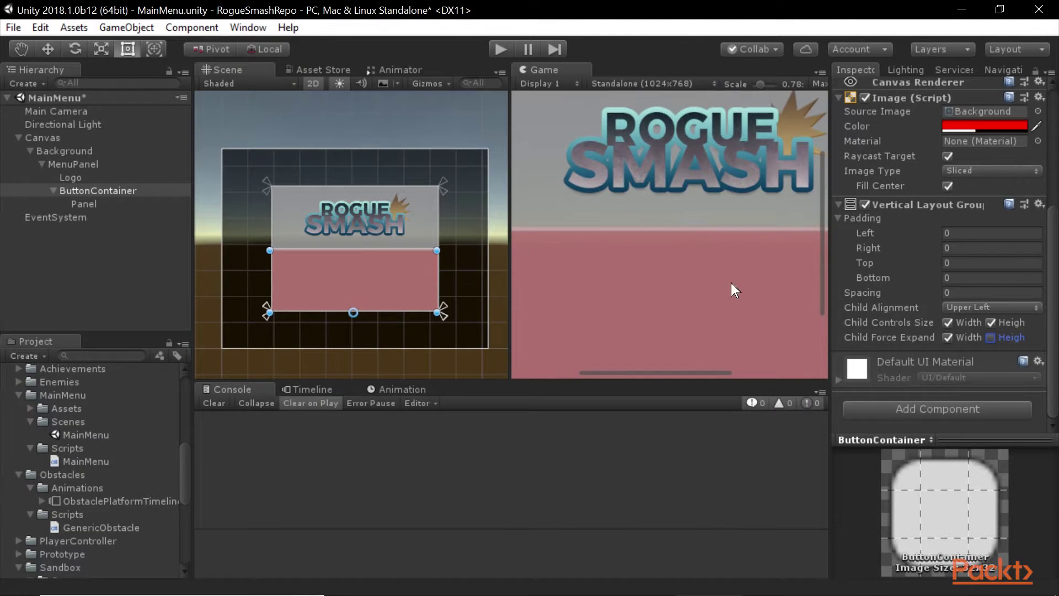
{"action": "scroll", "coordinate": [736, 287], "scroll_direction": "down", "scroll_amount": 5}
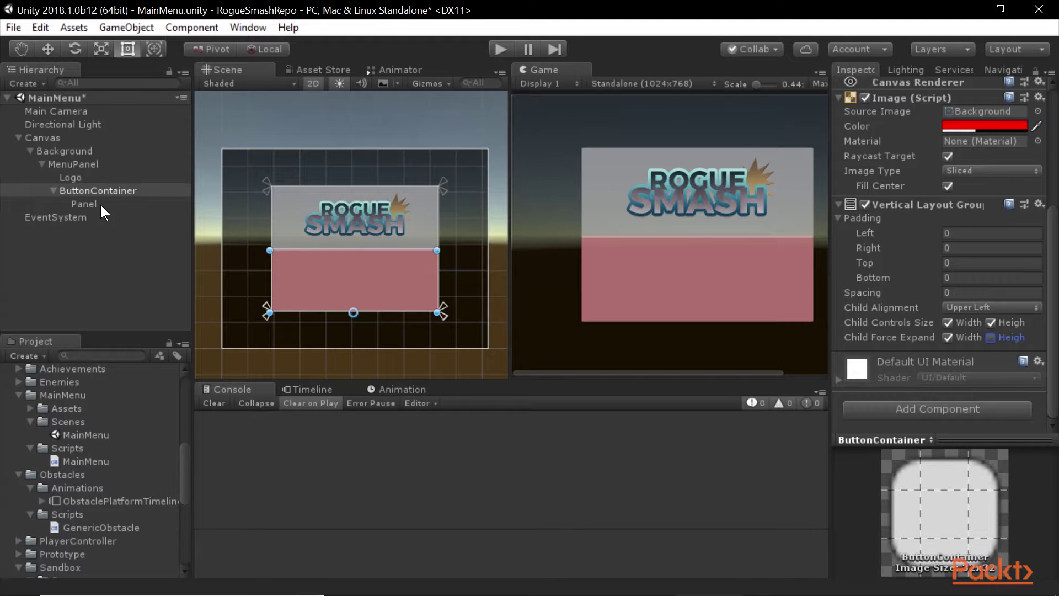
Step: Enable the Panel's Preferred Height and set it to 64
{"action": "left_click", "coordinate": [84, 204]}
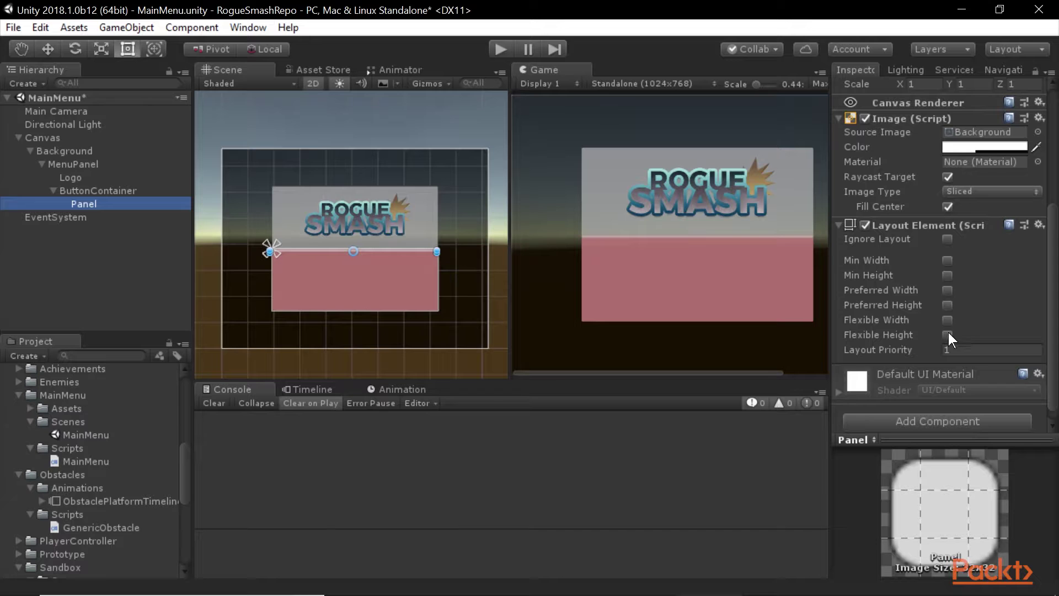
{"action": "left_click", "coordinate": [948, 304]}
{"action": "left_click", "coordinate": [1021, 302]}
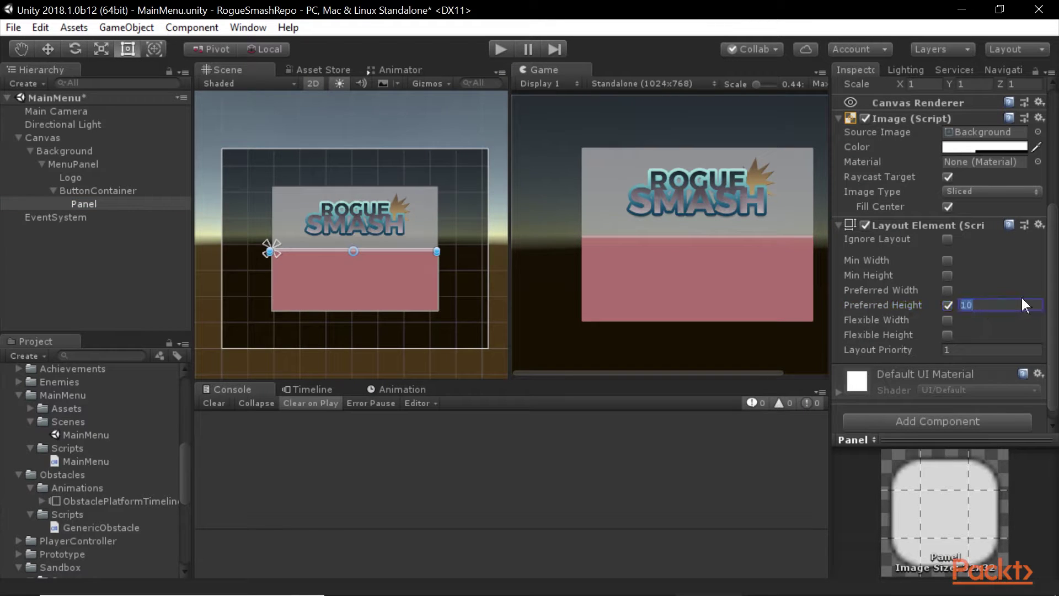
{"action": "type", "text": "128"}
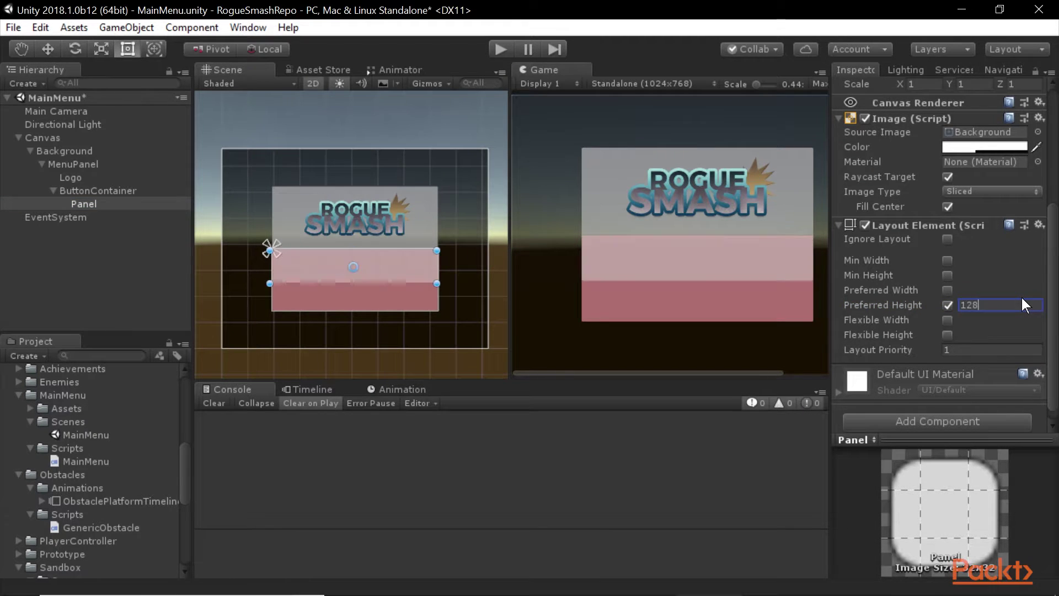
{"action": "key", "text": "Return"}
{"action": "type", "text": "64"}
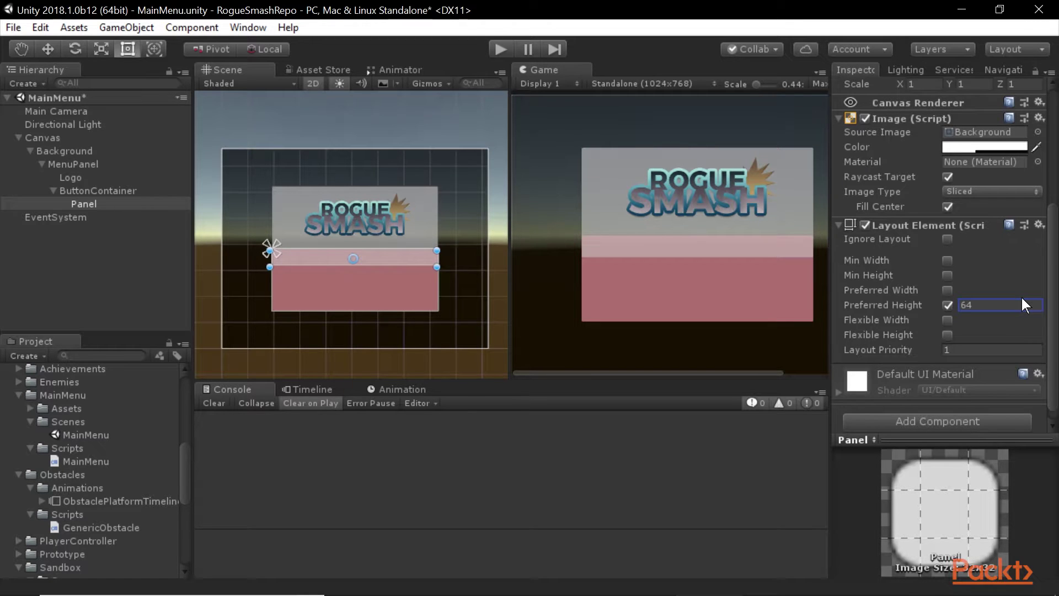
Step: Turn off ButtonContainer's force-expand width and align its children middle-centre
{"action": "left_click", "coordinate": [121, 189]}
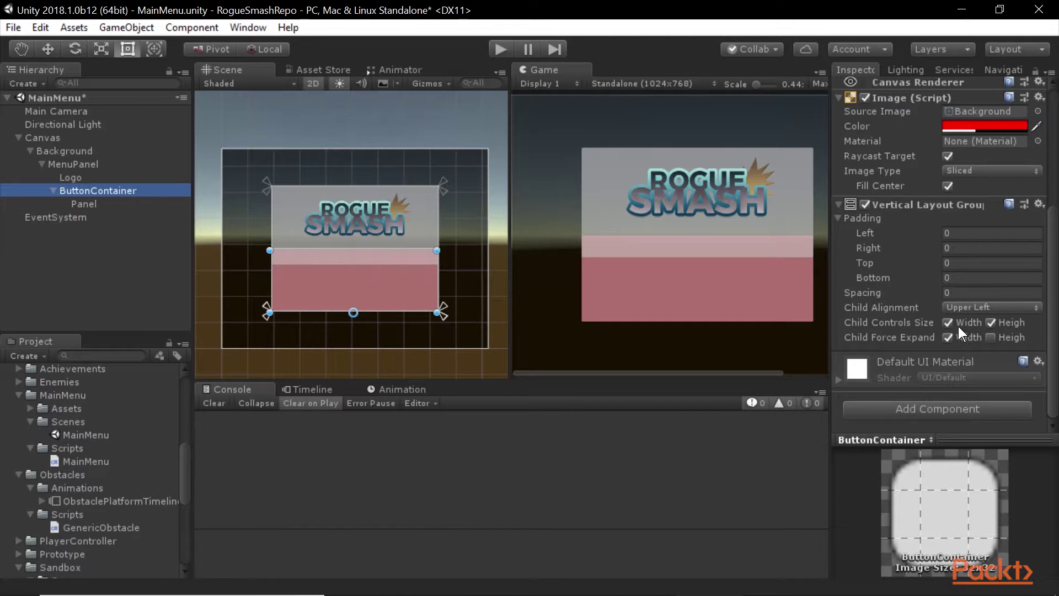
{"action": "left_click", "coordinate": [946, 336]}
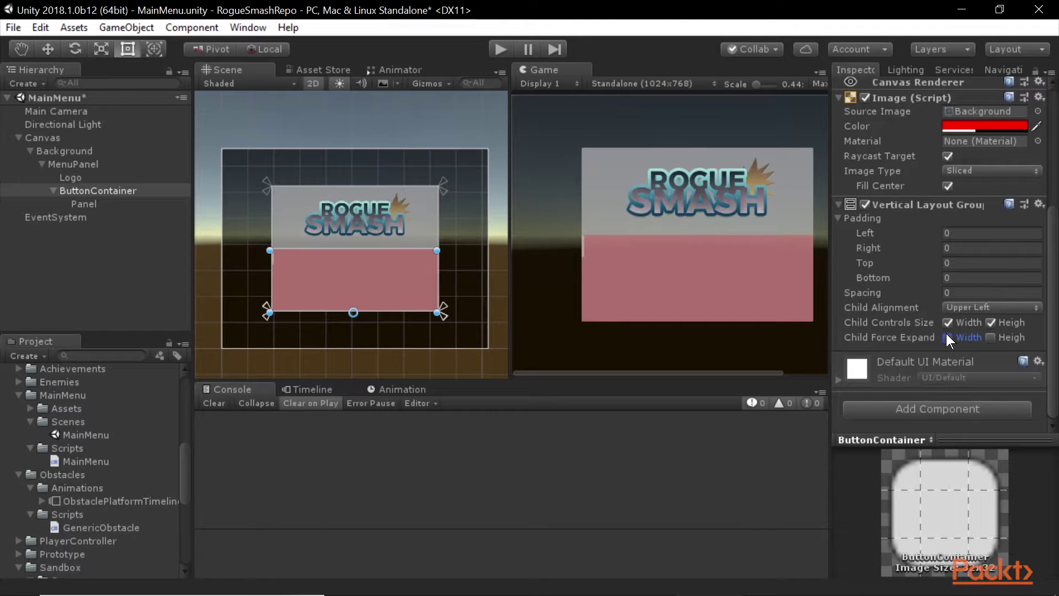
{"action": "left_click", "coordinate": [981, 307]}
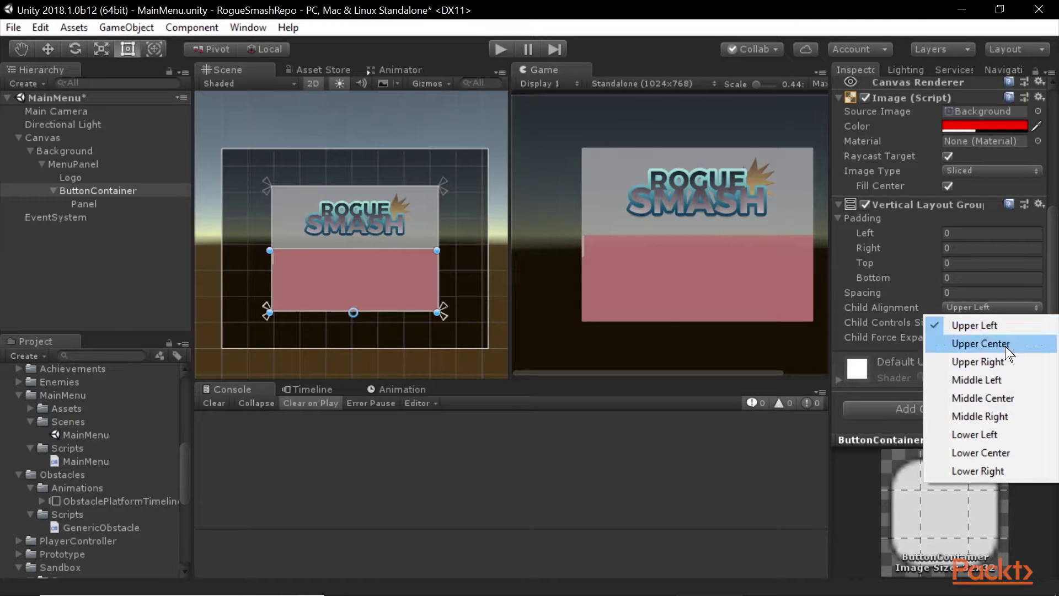
{"action": "left_click", "coordinate": [1002, 397]}
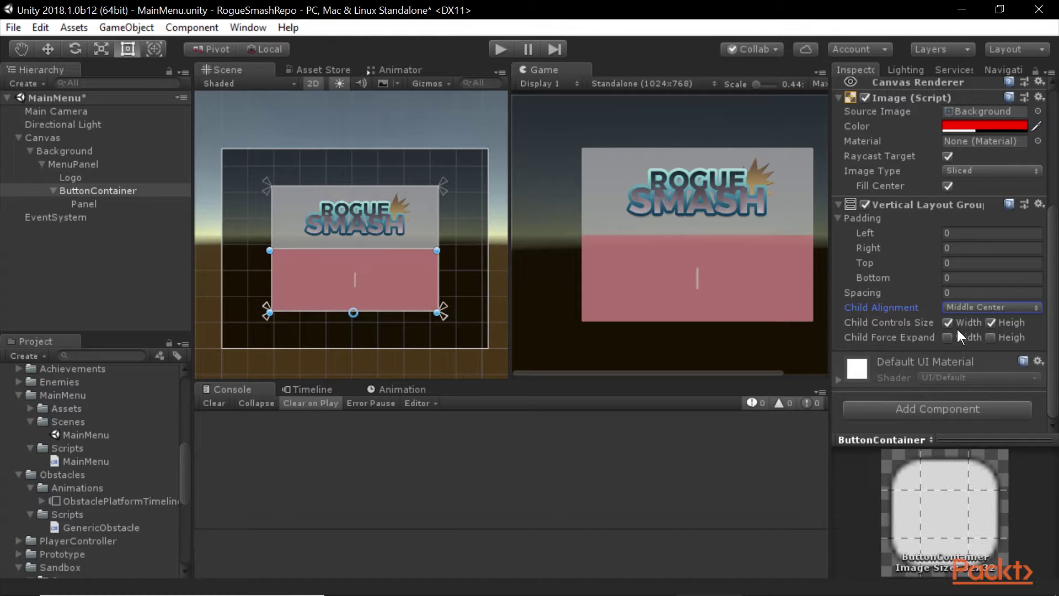
Step: Enable the Panel's Preferred Width and set it to 320
{"action": "left_click", "coordinate": [91, 206]}
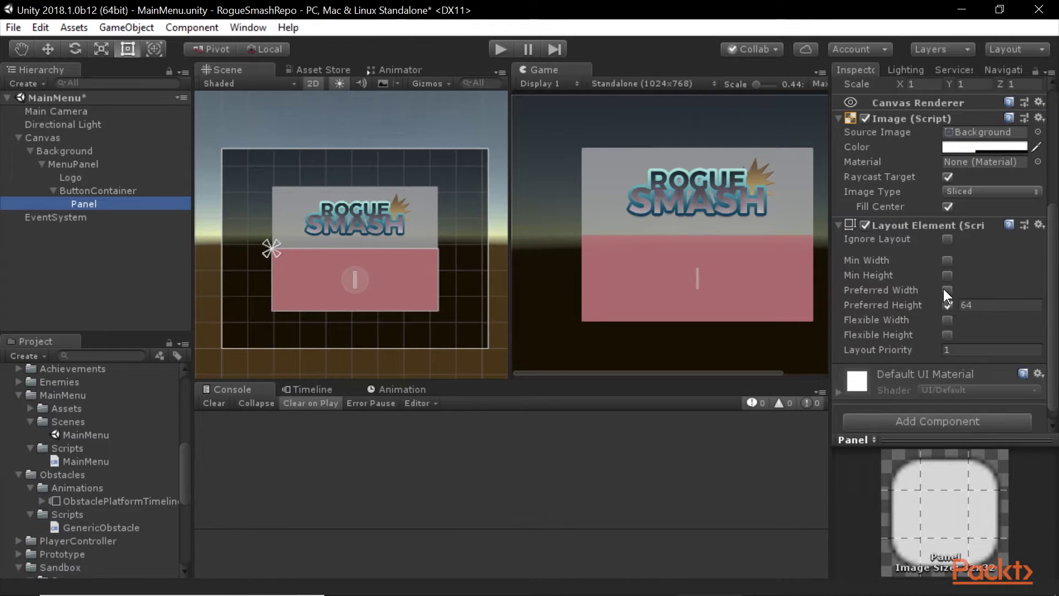
{"action": "left_click", "coordinate": [947, 290]}
{"action": "left_click", "coordinate": [985, 290]}
{"action": "type", "text": "10"}
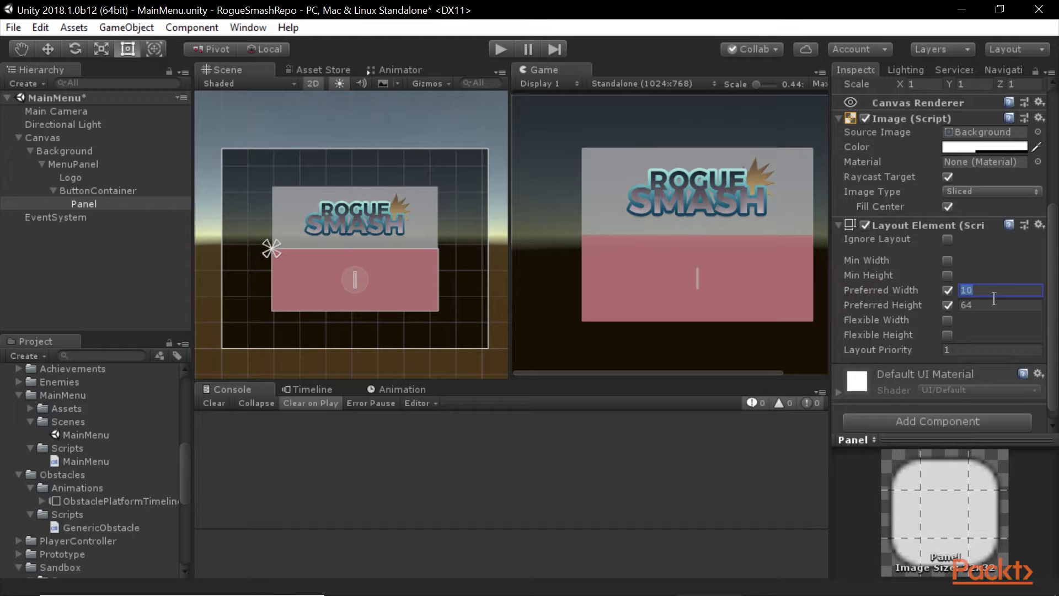
{"action": "type", "text": "240"}
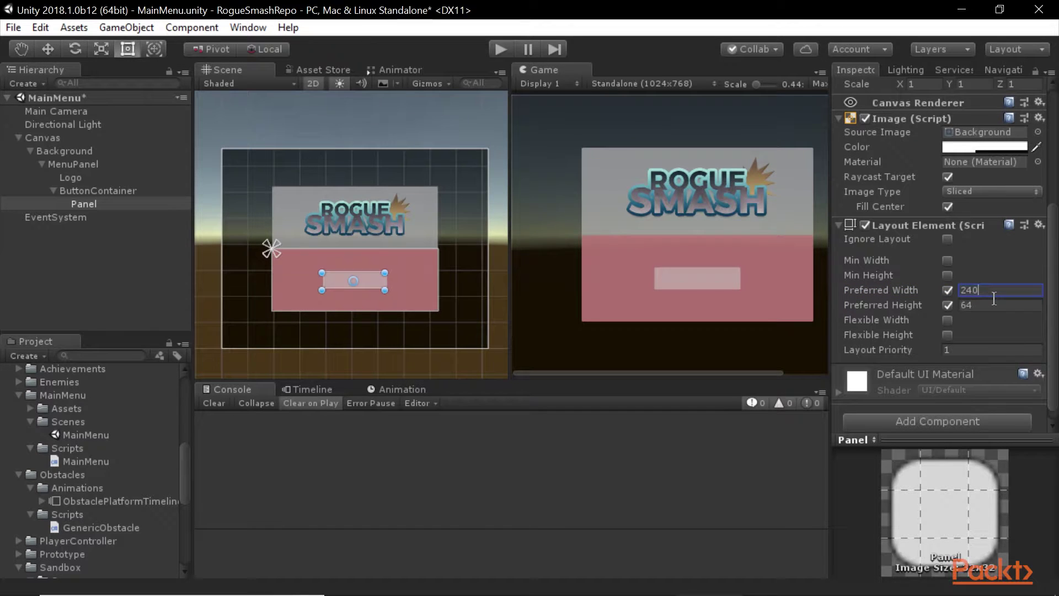
{"action": "key", "text": "BackSpace"}
{"action": "key", "text": "BackSpace"}
{"action": "key", "text": "BackSpace"}
{"action": "type", "text": "320"}
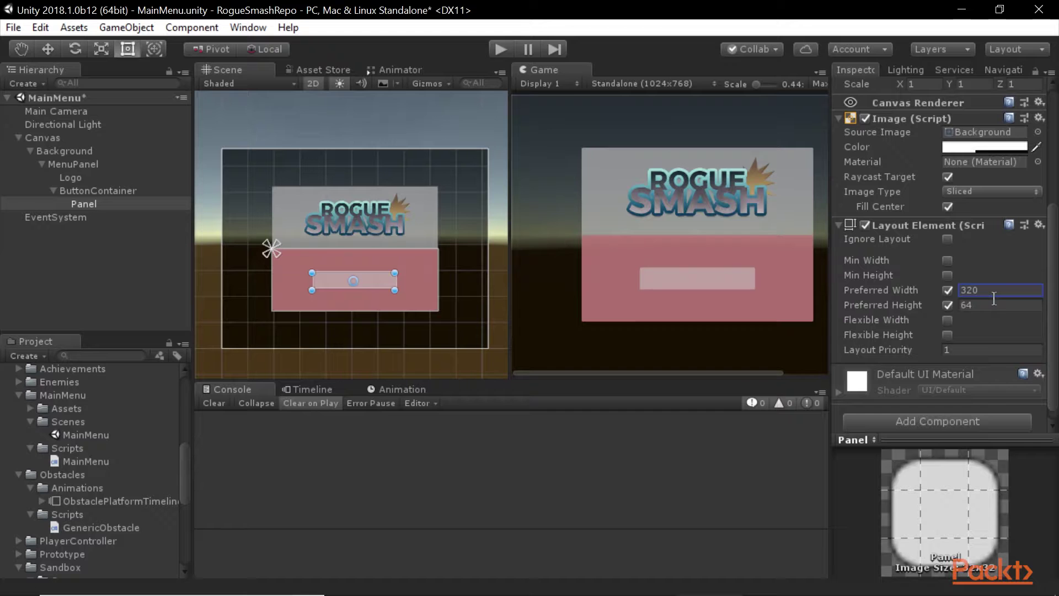
{"action": "left_click", "coordinate": [97, 189]}
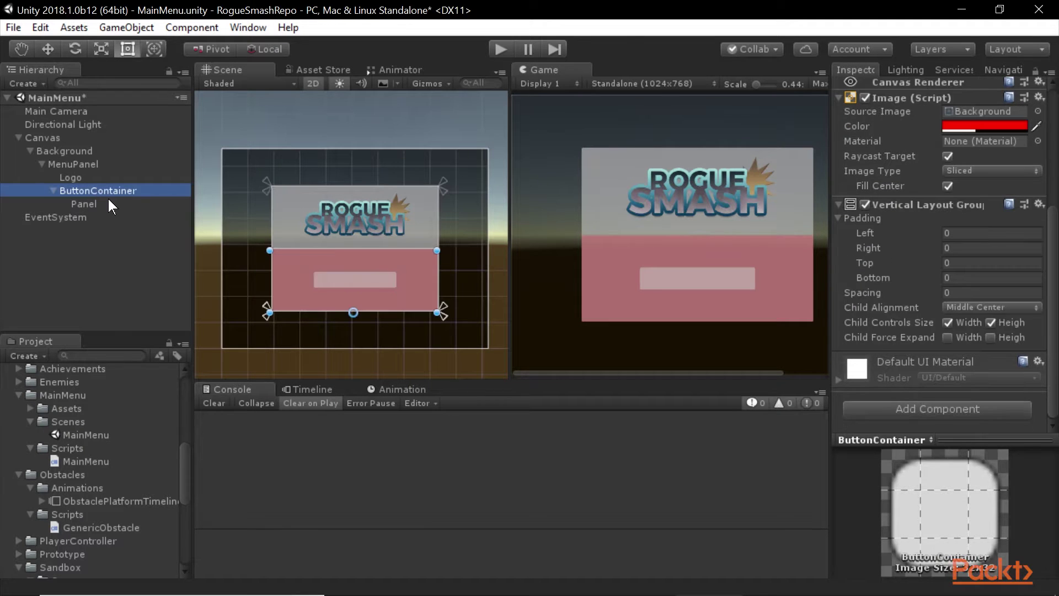
{"action": "left_click", "coordinate": [109, 204]}
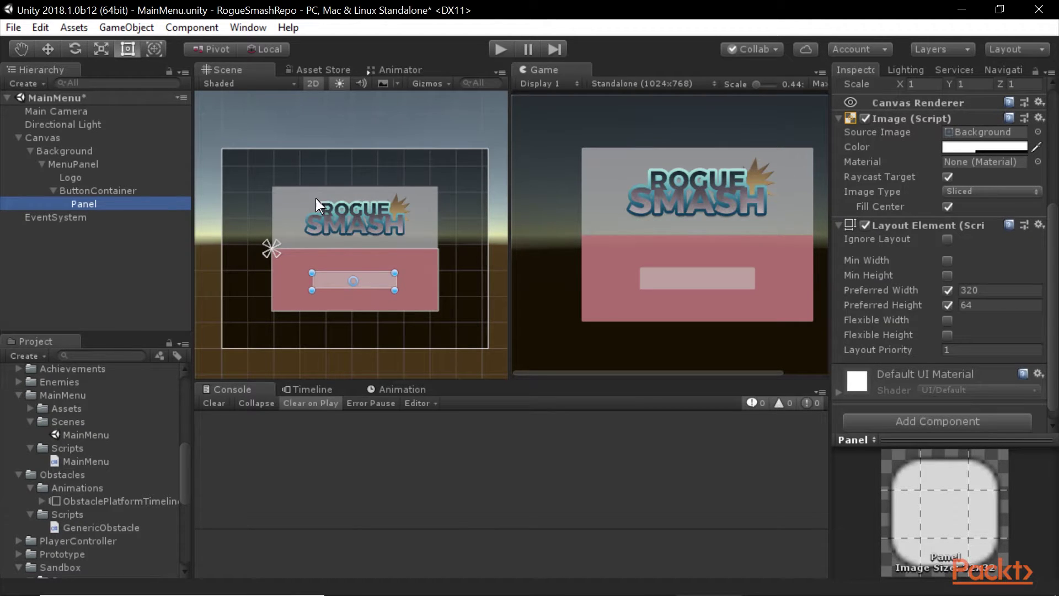
{"action": "key", "text": "ctrl+d"}
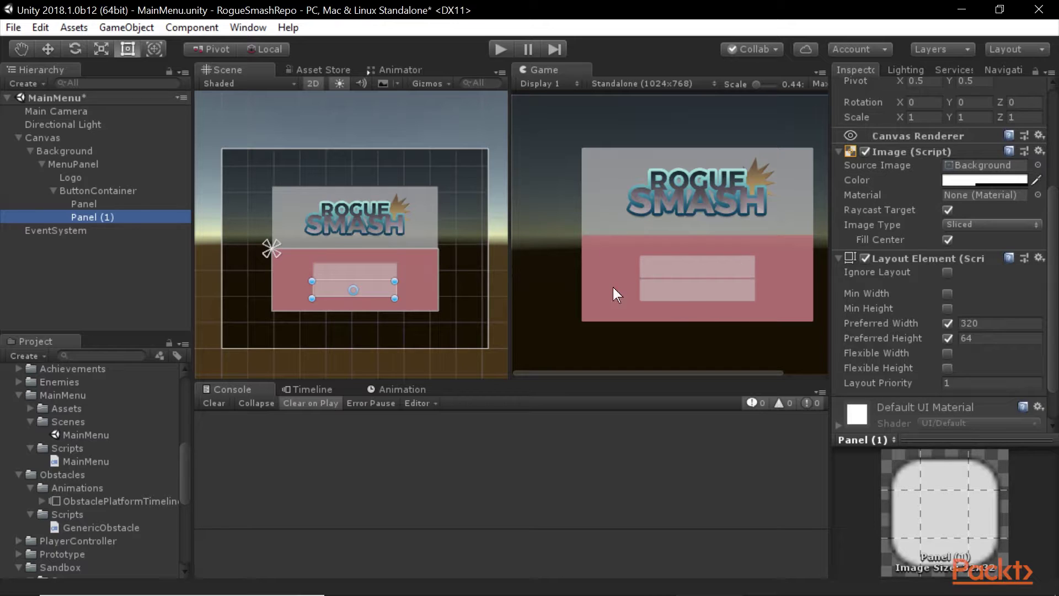
{"action": "key", "text": "ctrl+d"}
{"action": "key", "text": "ctrl+d"}
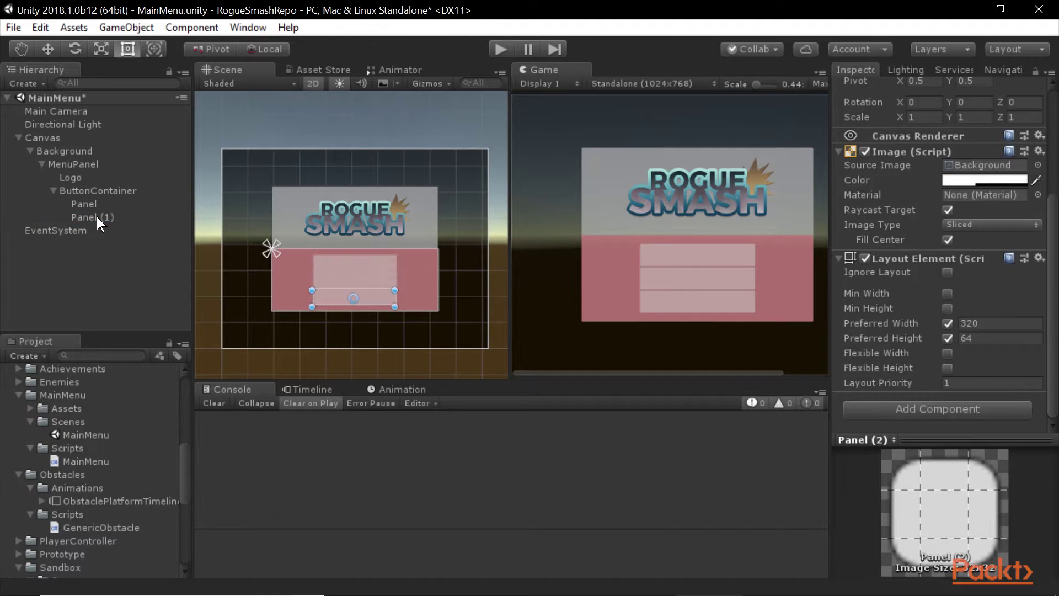
{"action": "key", "text": "ctrl+d"}
{"action": "key", "text": "ctrl+d"}
{"action": "key", "text": "ctrl+d"}
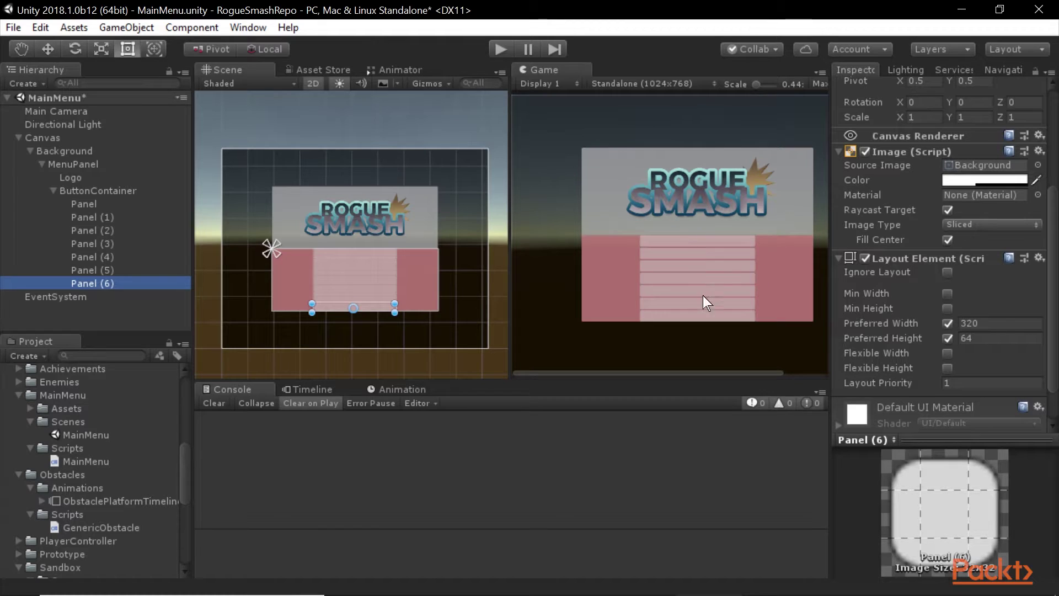
{"action": "left_click", "coordinate": [123, 246], "text": "shift"}
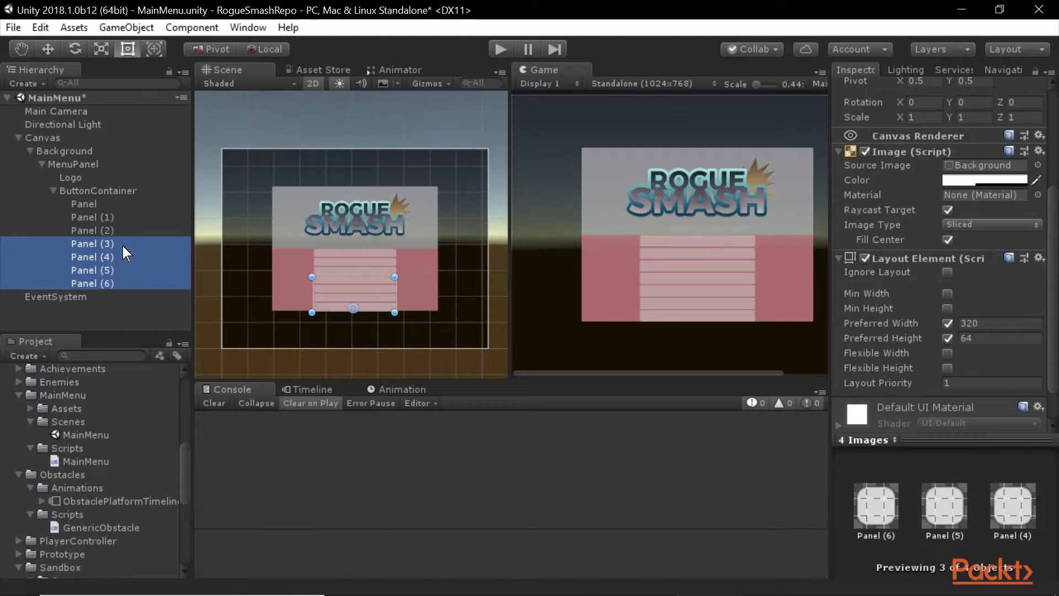
{"action": "key", "text": "Delete"}
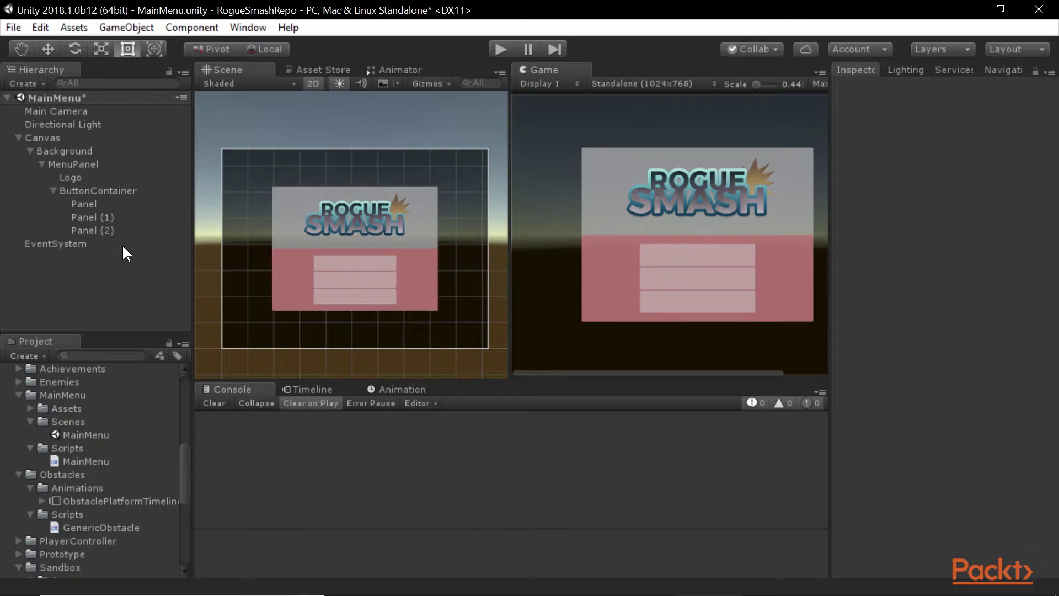
{"action": "left_click", "coordinate": [105, 214]}
{"action": "key", "text": "shift+Down"}
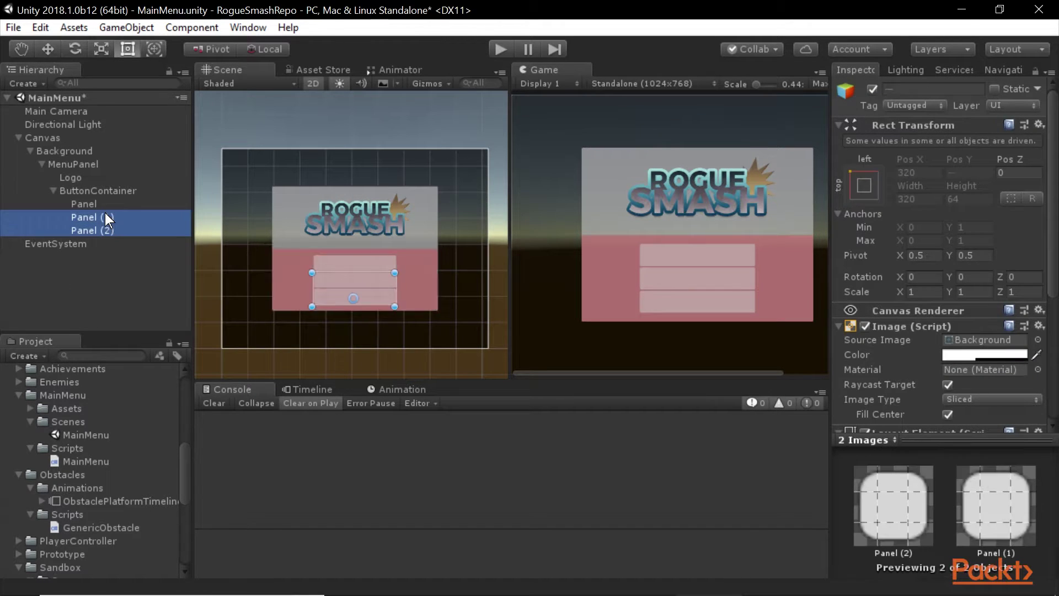
{"action": "key", "text": "Delete"}
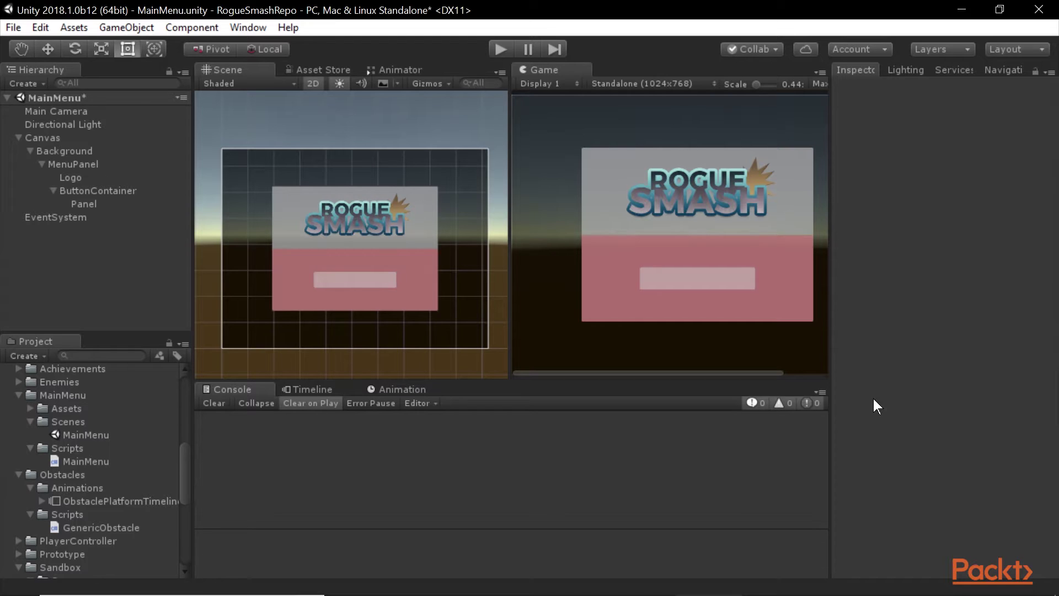
Step: Create a UI Button inside the Panel
{"action": "left_click", "coordinate": [86, 204]}
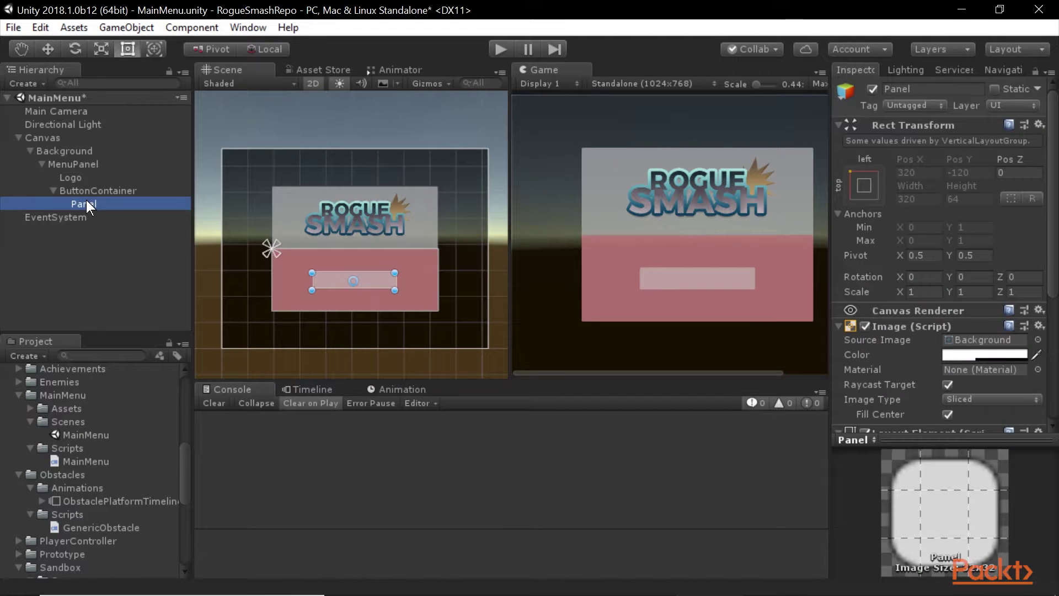
{"action": "right_click", "coordinate": [86, 201]}
{"action": "mouse_move", "coordinate": [158, 465]}
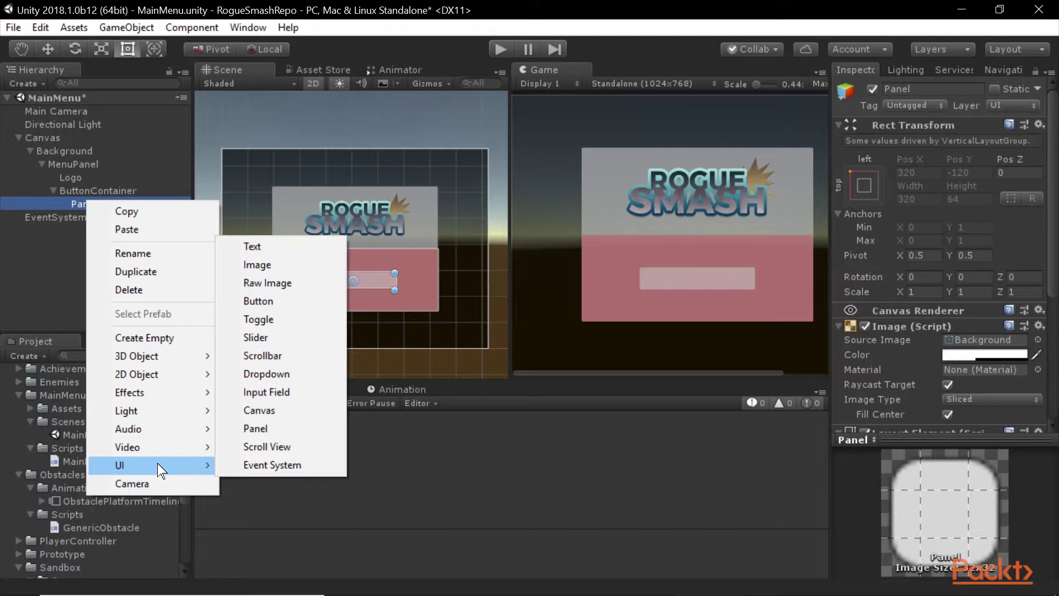
{"action": "left_click", "coordinate": [291, 299]}
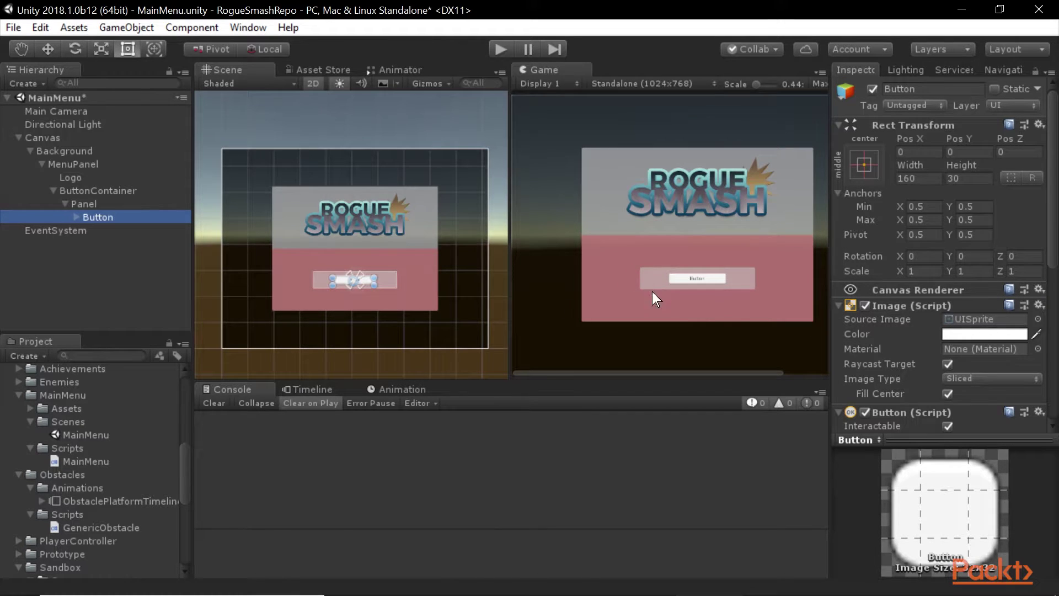
Step: Anchor the button stretch-stretch to fill the Panel, then select its Text label
{"action": "left_click", "coordinate": [872, 169]}
{"action": "key", "text": "shift+alt"}
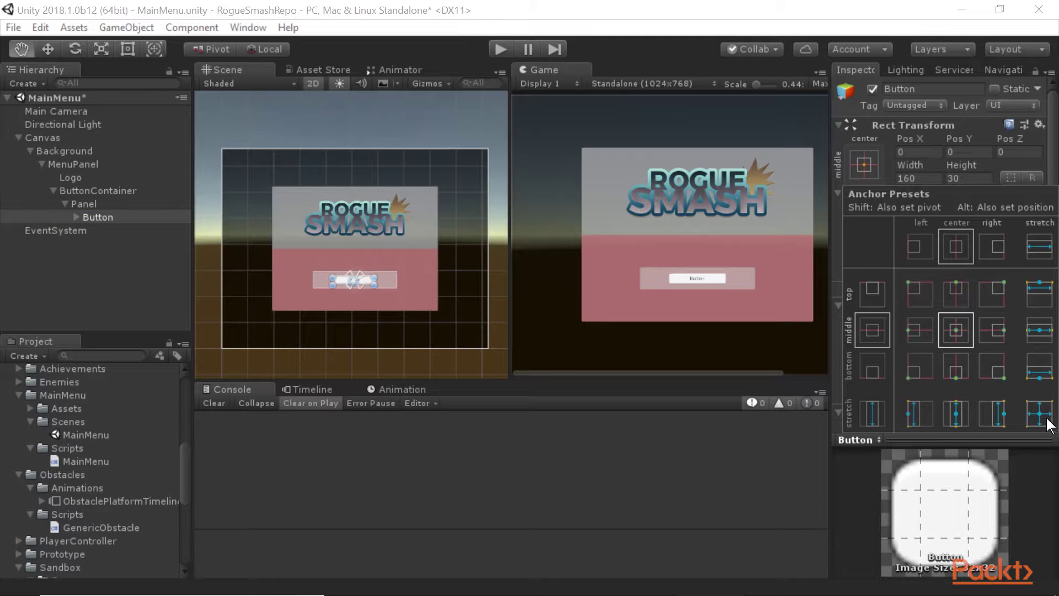
{"action": "left_click", "coordinate": [1041, 414], "text": "alt+shift"}
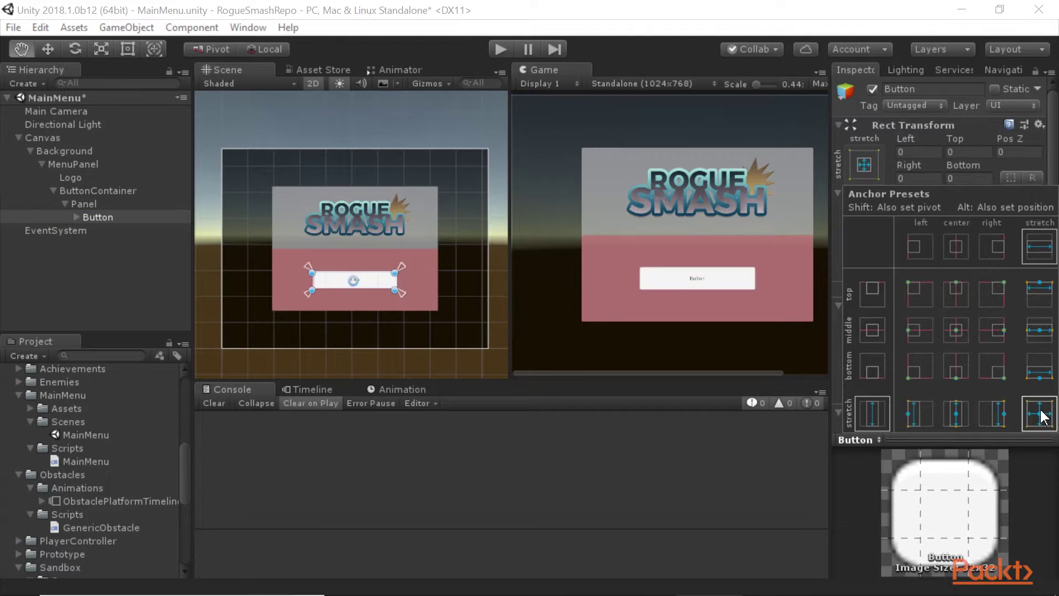
{"action": "left_click", "coordinate": [663, 25]}
{"action": "left_click", "coordinate": [77, 217]}
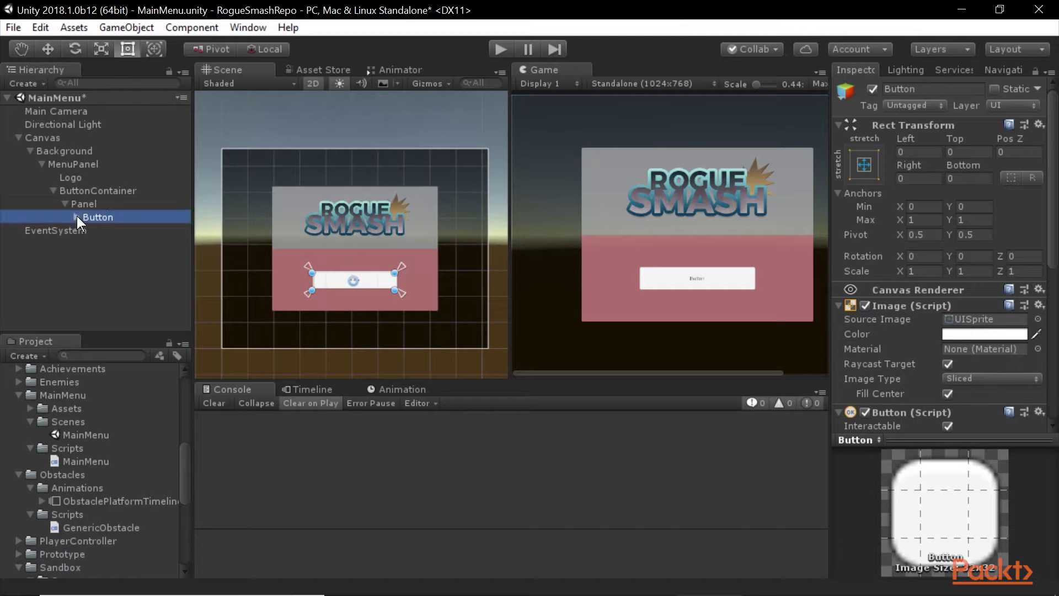
{"action": "left_click", "coordinate": [104, 230]}
Step: Open the Text label's anchor presets and dismiss them unchanged
{"action": "scroll", "coordinate": [940, 311], "scroll_direction": "down", "scroll_amount": 3}
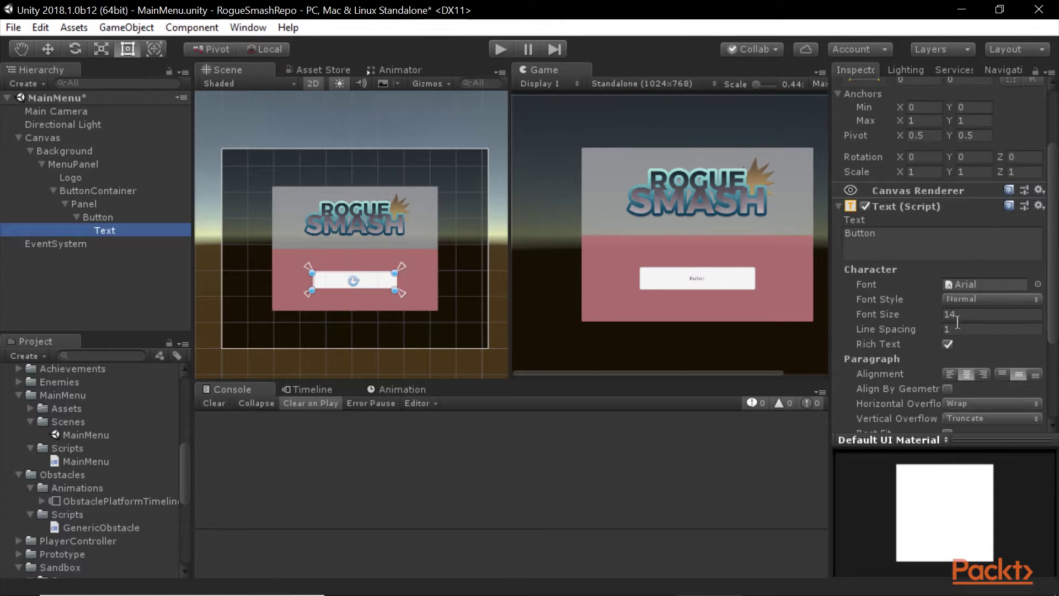
{"action": "scroll", "coordinate": [1021, 307], "scroll_direction": "down", "scroll_amount": 2}
{"action": "scroll", "coordinate": [1021, 308], "scroll_direction": "up", "scroll_amount": 5}
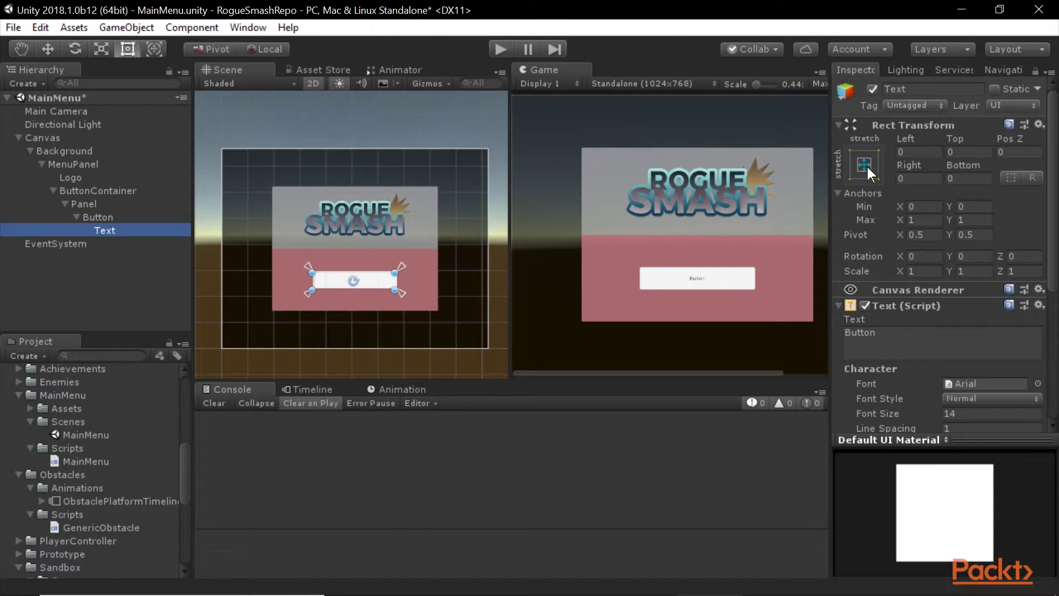
{"action": "left_click", "coordinate": [867, 167]}
{"action": "key", "text": "t"}
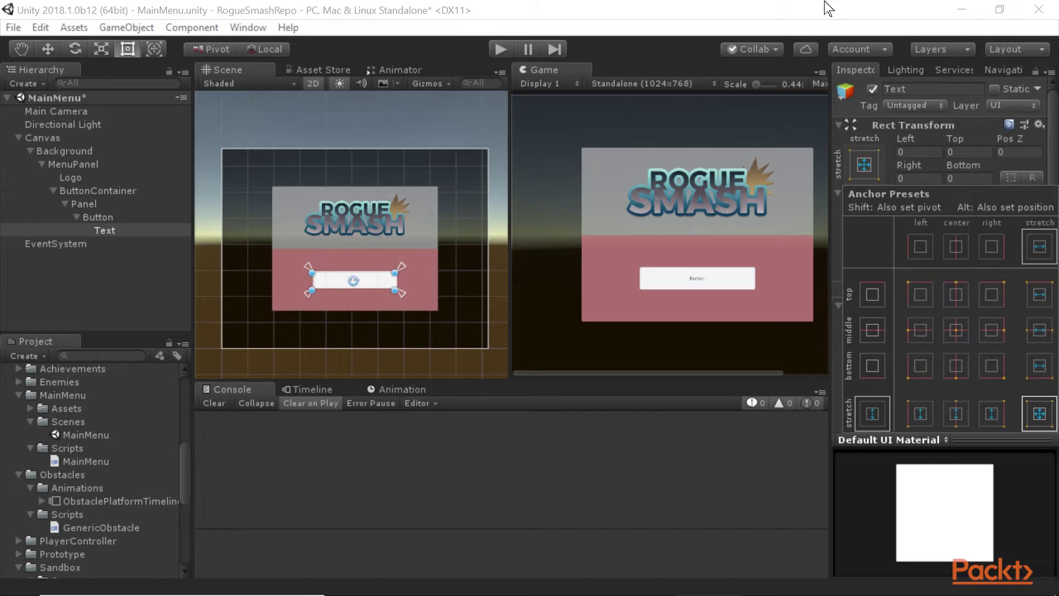
{"action": "left_click", "coordinate": [827, 8]}
Step: Toggle Best Fit on for the label, then turn it back off
{"action": "scroll", "coordinate": [971, 260], "scroll_direction": "down", "scroll_amount": 1}
{"action": "scroll", "coordinate": [971, 260], "scroll_direction": "down", "scroll_amount": 3}
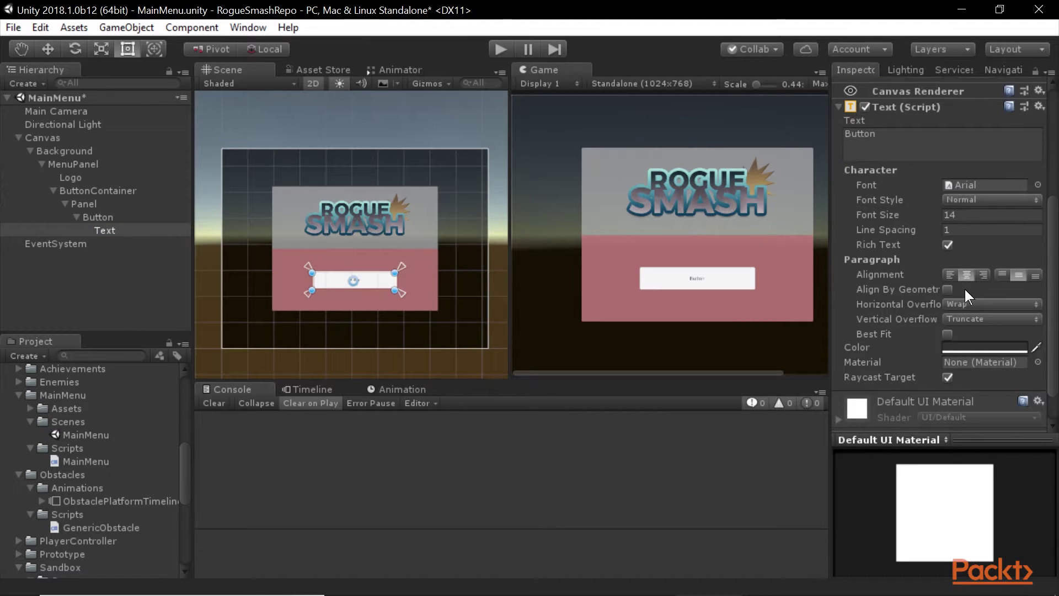
{"action": "scroll", "coordinate": [945, 332], "scroll_direction": "down", "scroll_amount": 1}
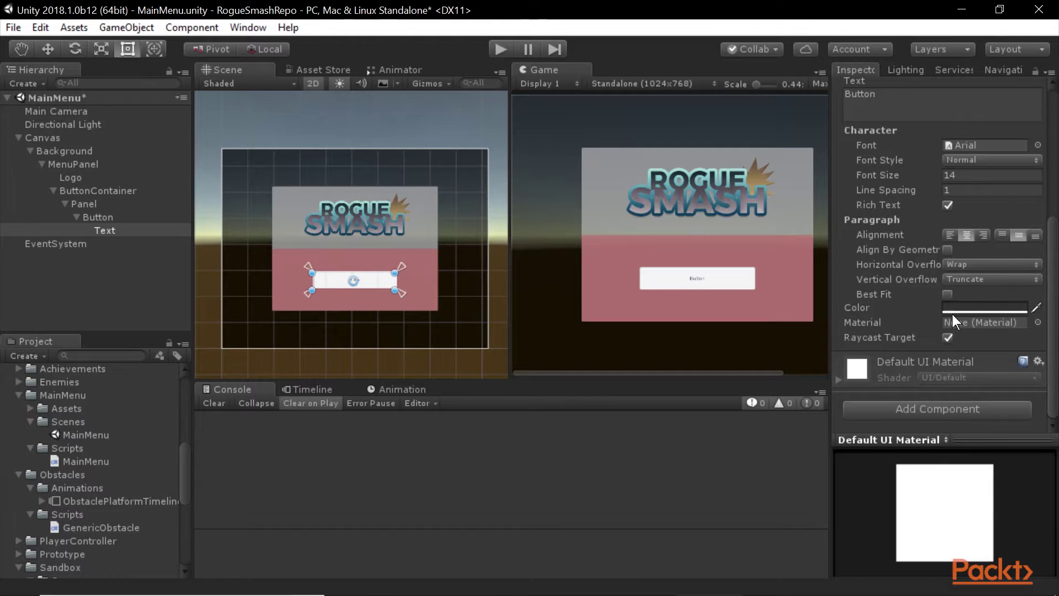
{"action": "left_click", "coordinate": [947, 293]}
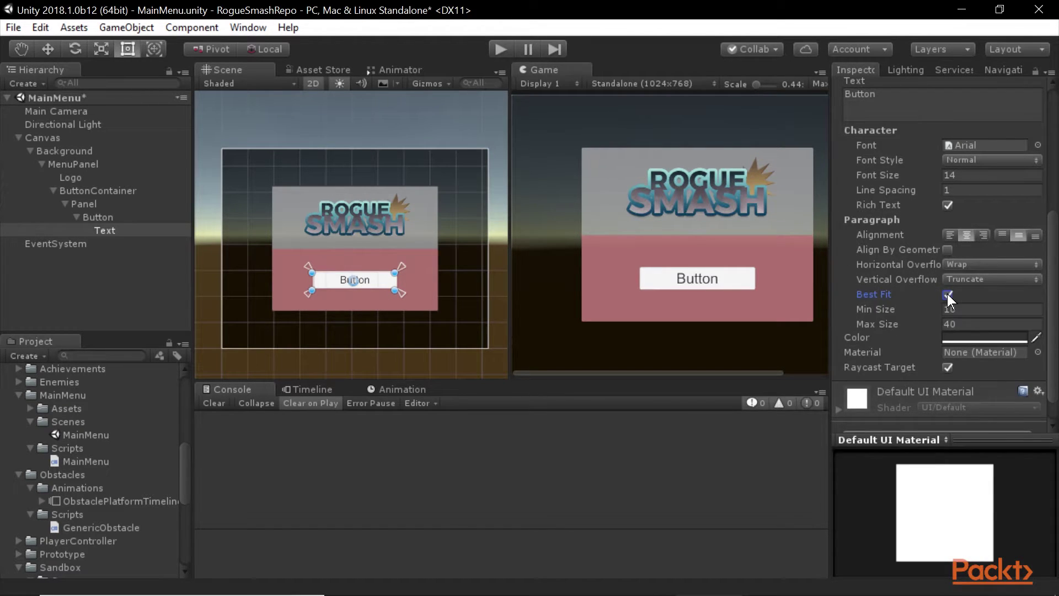
{"action": "scroll", "coordinate": [916, 346], "scroll_direction": "up", "scroll_amount": 5}
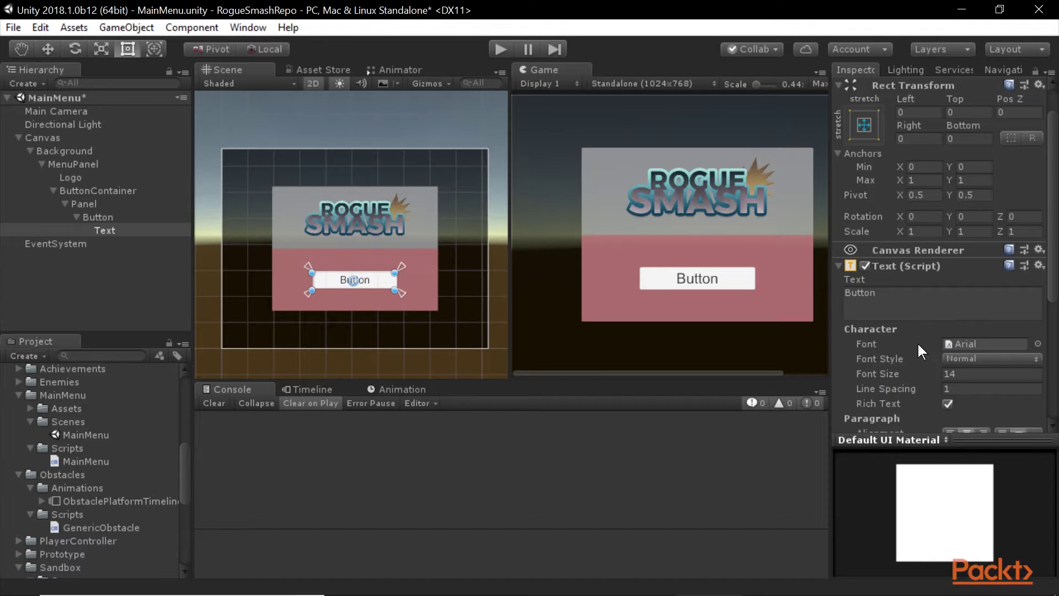
{"action": "scroll", "coordinate": [918, 343], "scroll_direction": "down", "scroll_amount": 6}
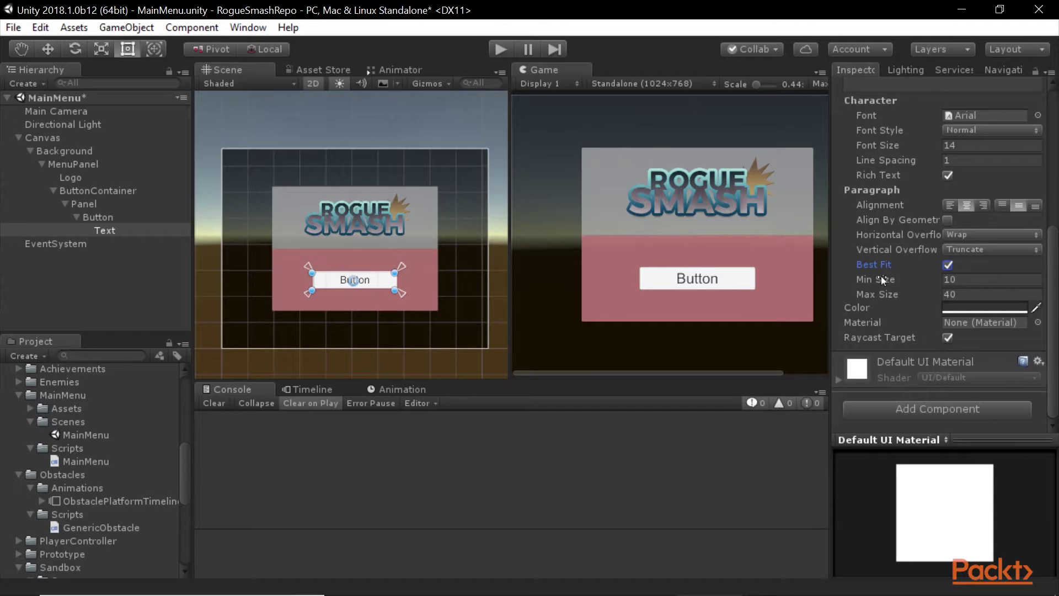
{"action": "left_click", "coordinate": [947, 265]}
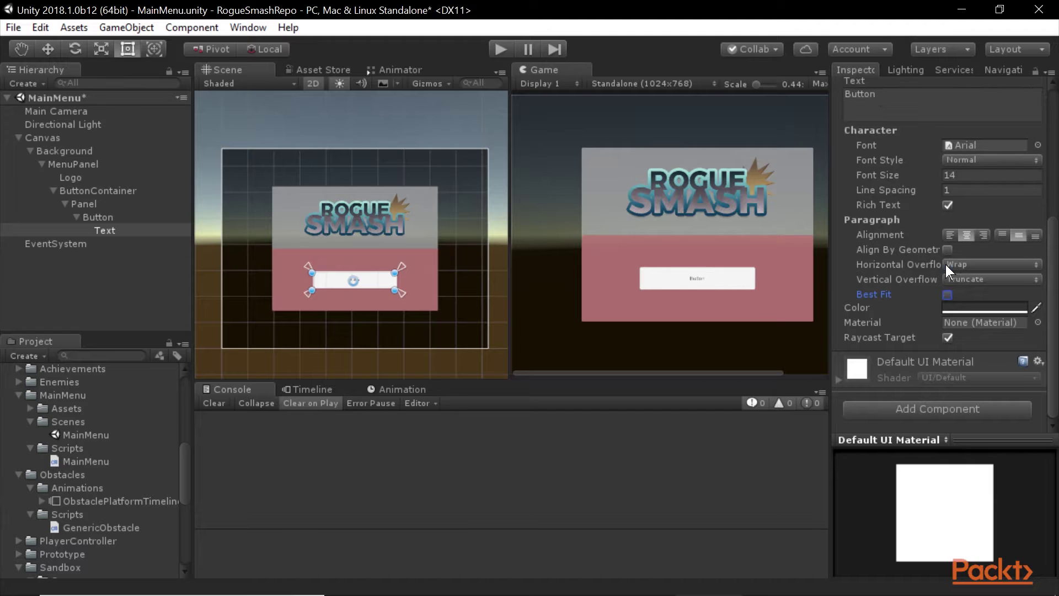
Step: Set the label's font size to 32 and review its text colour
{"action": "left_click", "coordinate": [981, 176]}
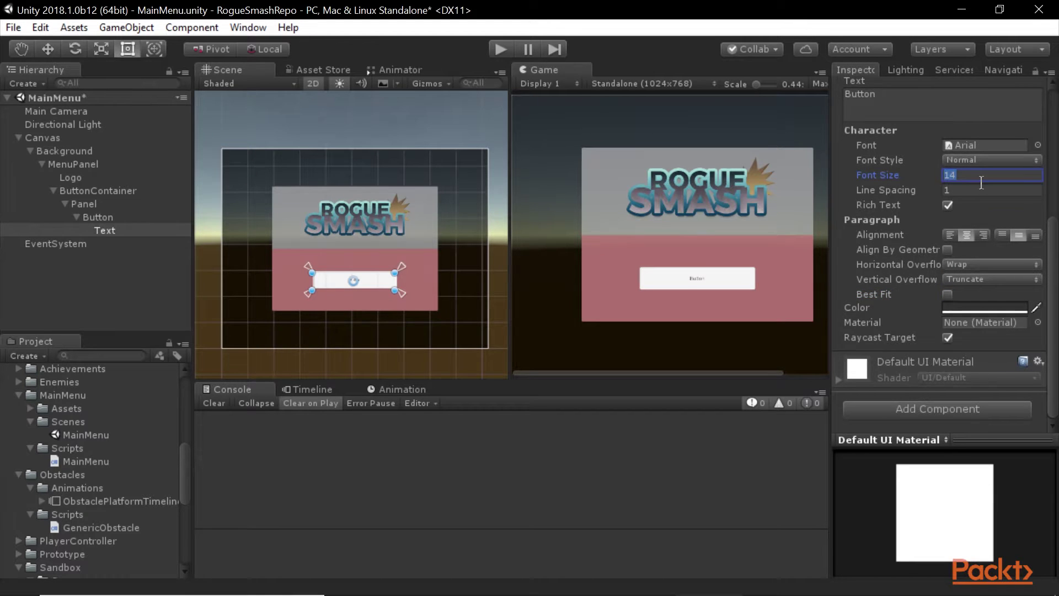
{"action": "type", "text": "40"}
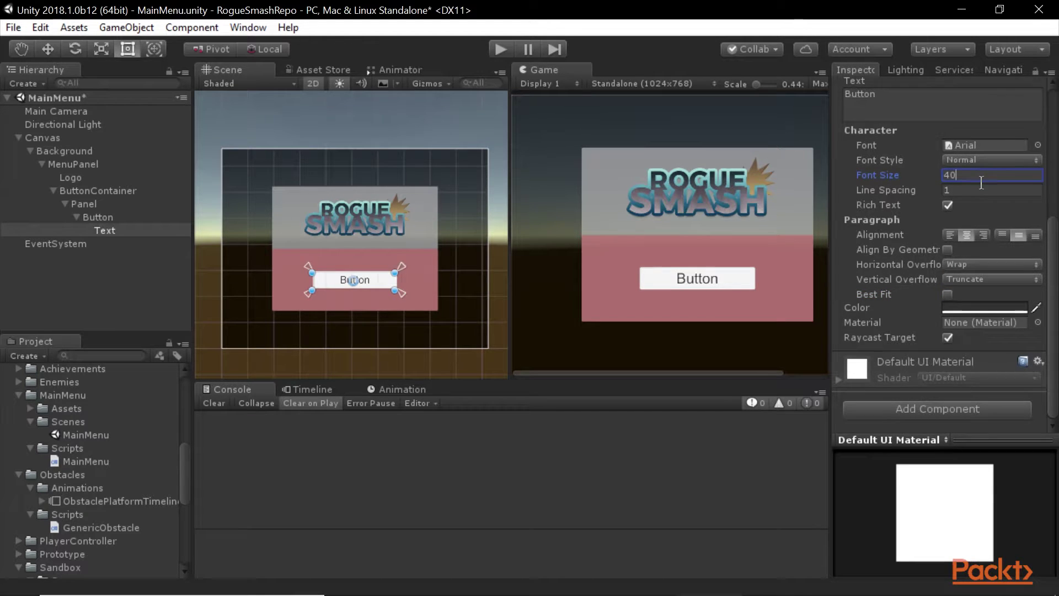
{"action": "key", "text": "BackSpace"}
{"action": "key", "text": "BackSpace"}
{"action": "type", "text": "32"}
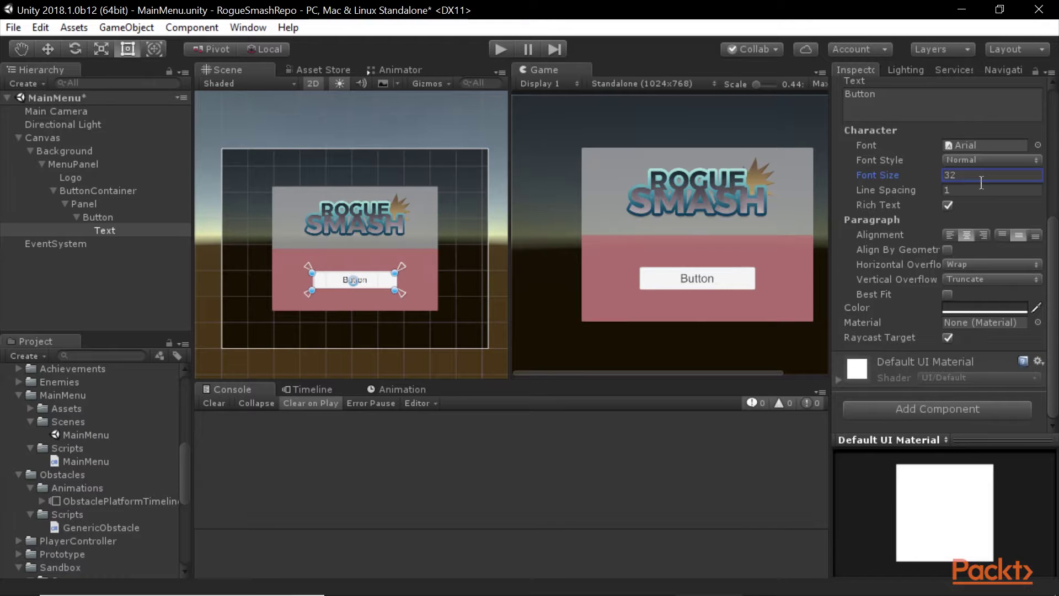
{"action": "left_click", "coordinate": [971, 304]}
{"action": "left_click", "coordinate": [942, 144]}
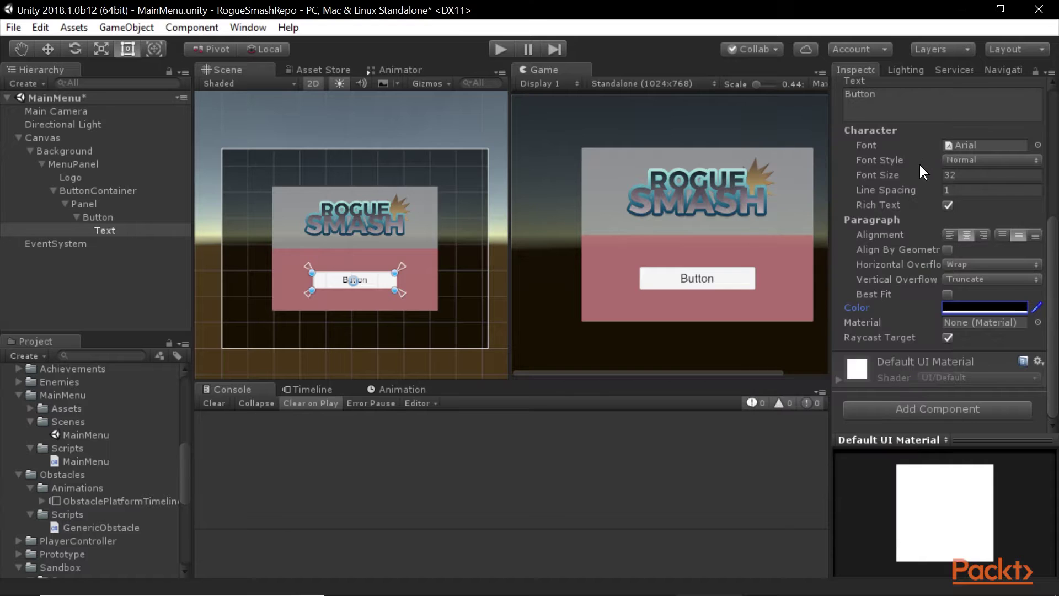
Step: Rename the menu button object to 'Start Game'
{"action": "scroll", "coordinate": [937, 209], "scroll_direction": "up", "scroll_amount": 8}
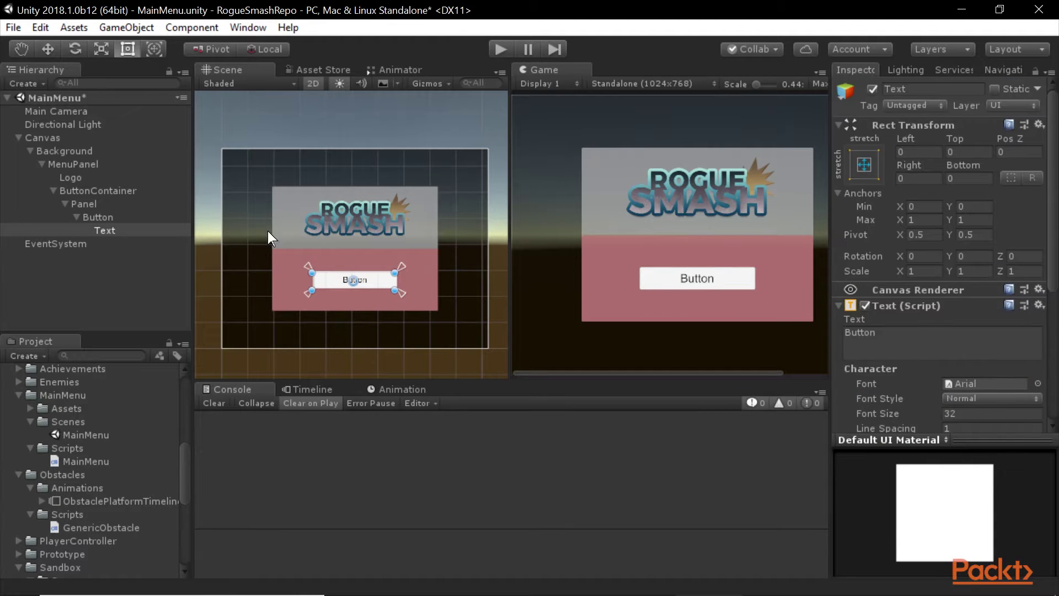
{"action": "left_click", "coordinate": [102, 212]}
{"action": "left_click", "coordinate": [951, 89]}
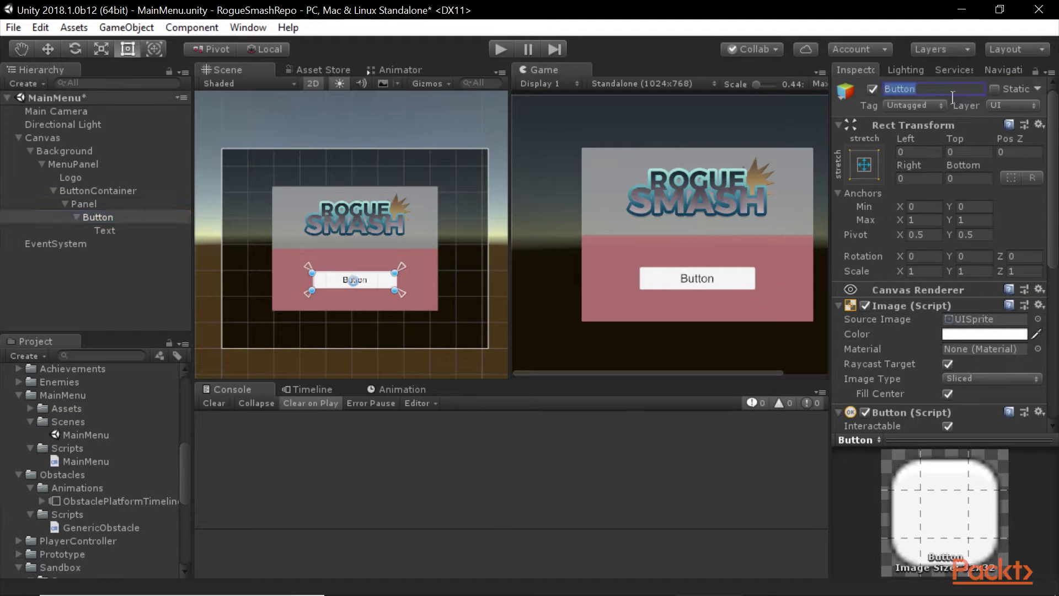
{"action": "type", "text": "Start Game"}
{"action": "key", "text": "Return"}
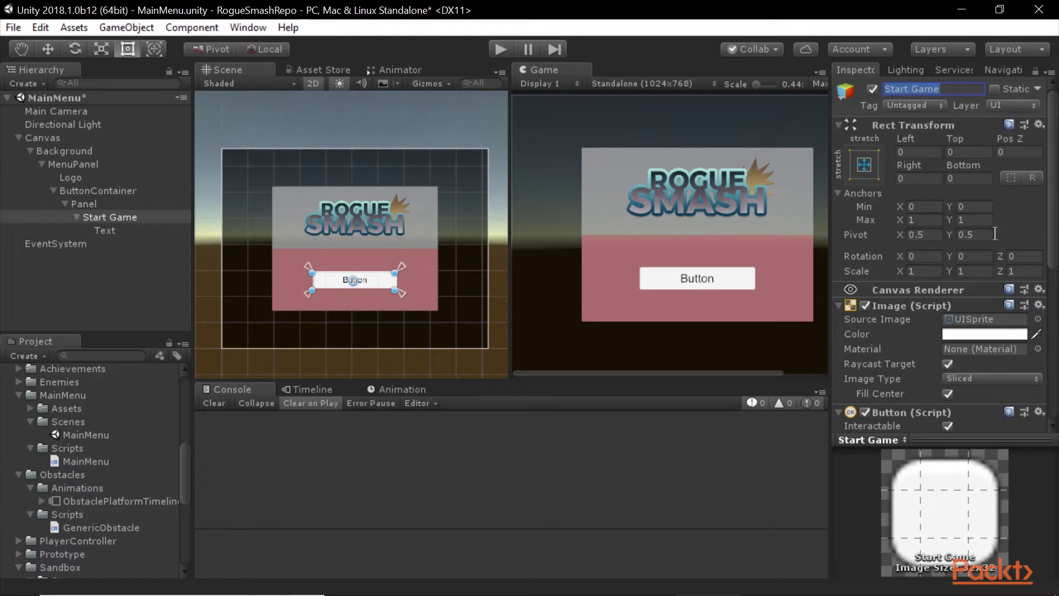
Step: Change the button's label text to 'Start Game'
{"action": "scroll", "coordinate": [976, 238], "scroll_direction": "down", "scroll_amount": 8}
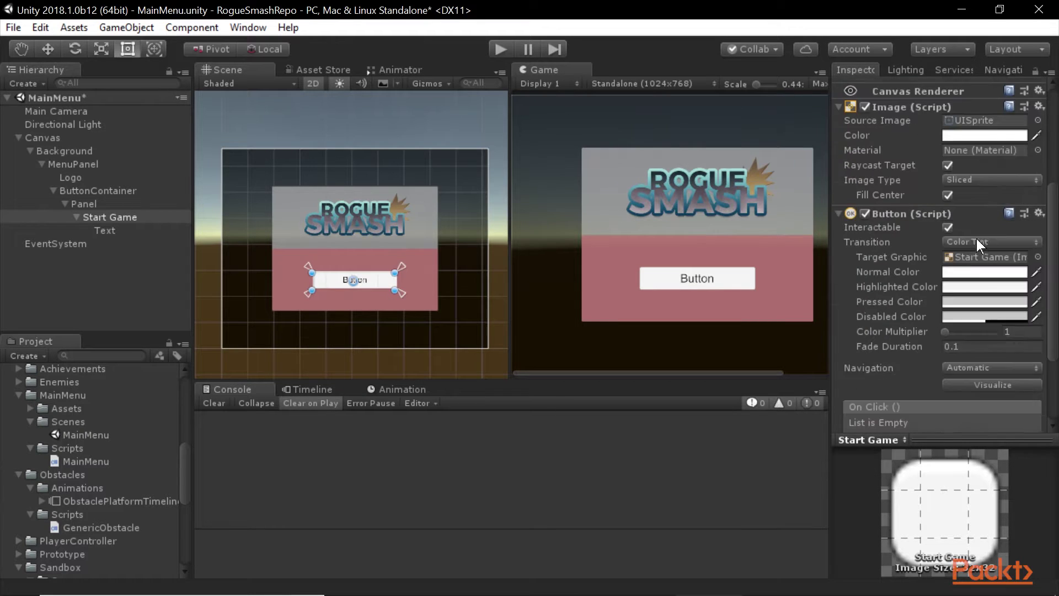
{"action": "left_click", "coordinate": [113, 232]}
{"action": "left_click", "coordinate": [960, 319]}
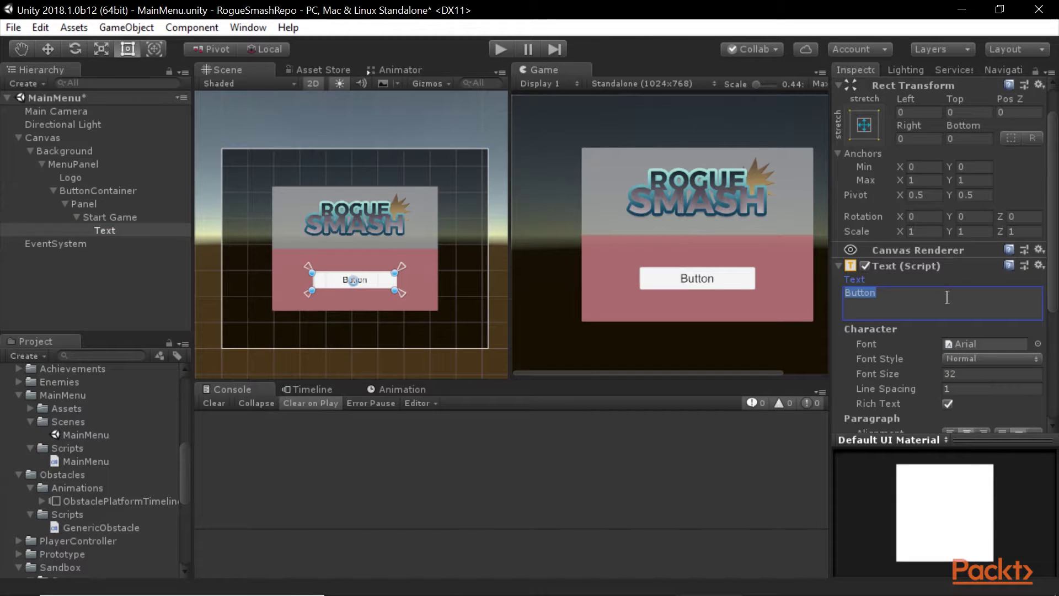
{"action": "type", "text": "Start Game"}
Step: Duplicate the Start Game button, then delete the duplicate buttons again
{"action": "left_click", "coordinate": [121, 217]}
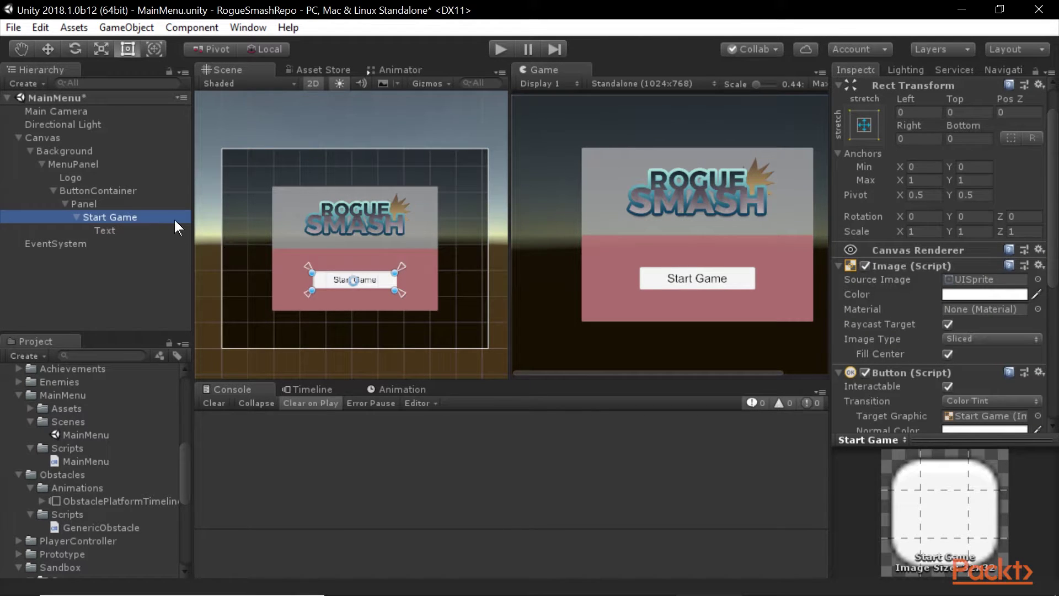
{"action": "key", "text": "ctrl+d"}
{"action": "key", "text": "ctrl+d"}
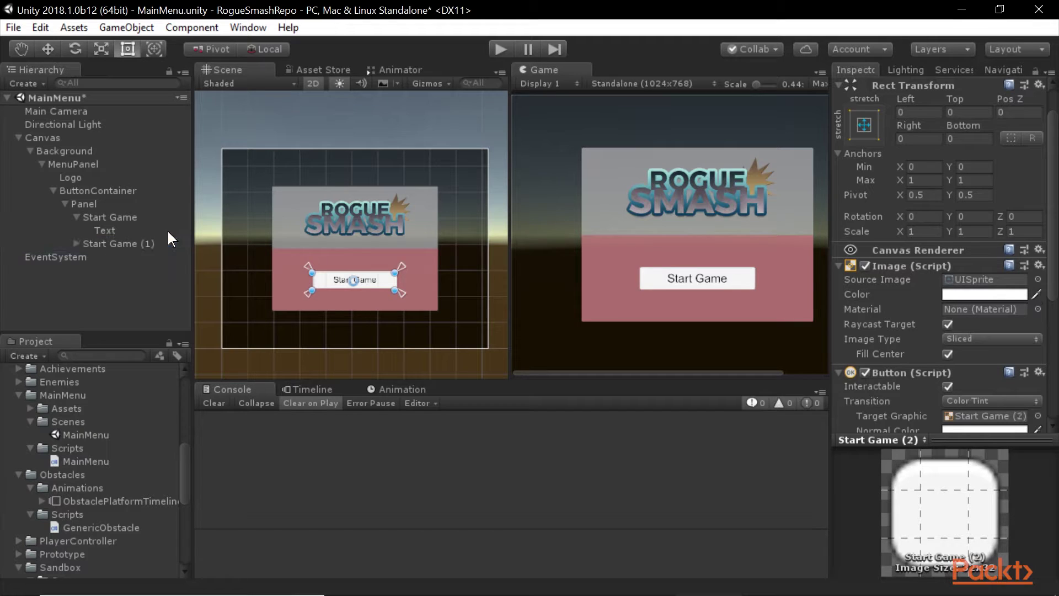
{"action": "left_click", "coordinate": [114, 215]}
{"action": "key", "text": "Left"}
{"action": "key", "text": "Down"}
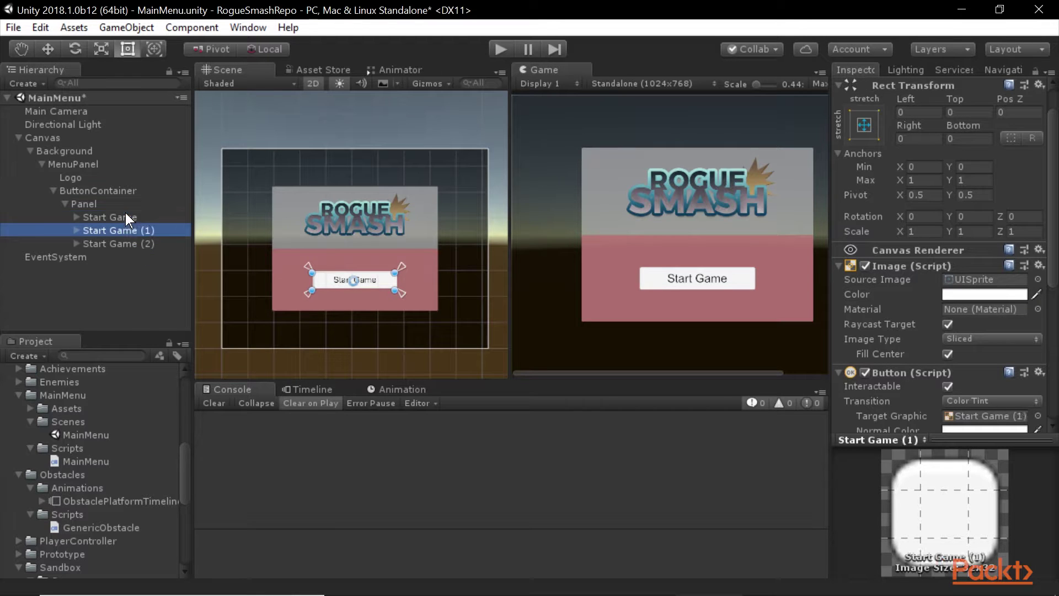
{"action": "scroll", "coordinate": [1018, 351], "scroll_direction": "down", "scroll_amount": 5}
{"action": "scroll", "coordinate": [1014, 351], "scroll_direction": "up", "scroll_amount": 6}
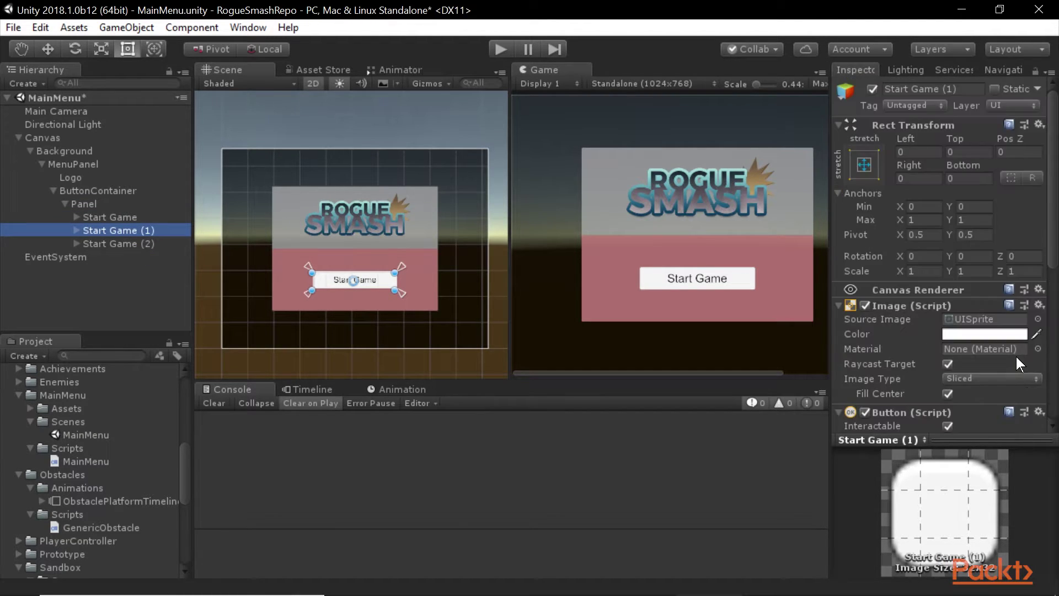
{"action": "left_click", "coordinate": [148, 240], "text": "shift"}
{"action": "key", "text": "Delete"}
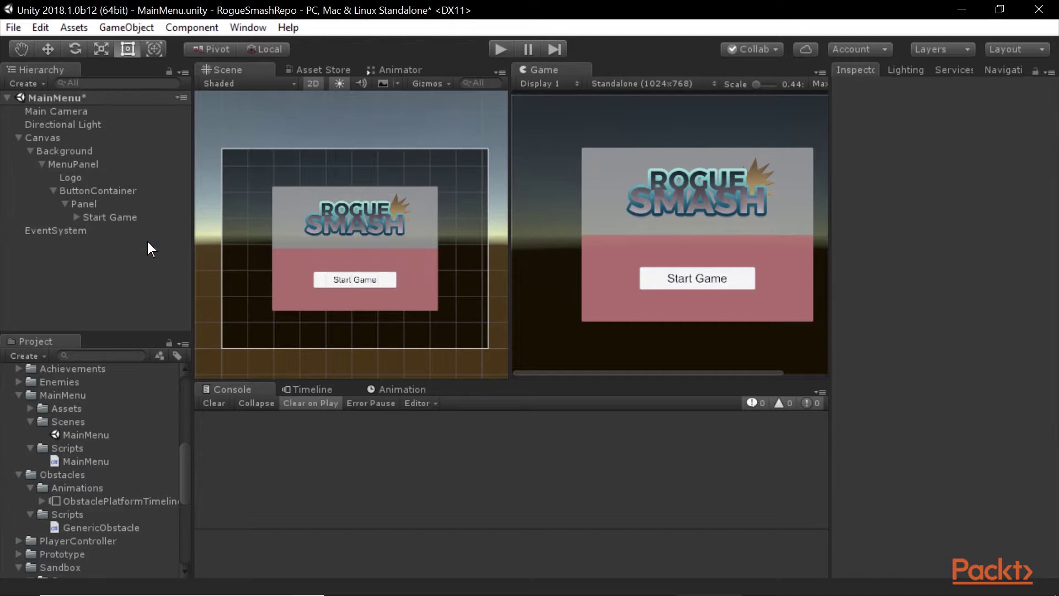
Step: Duplicate the Panel twice so three Start Game buttons stack, selecting Panel (1)'s button
{"action": "left_click", "coordinate": [106, 203]}
{"action": "key", "text": "ctrl+d"}
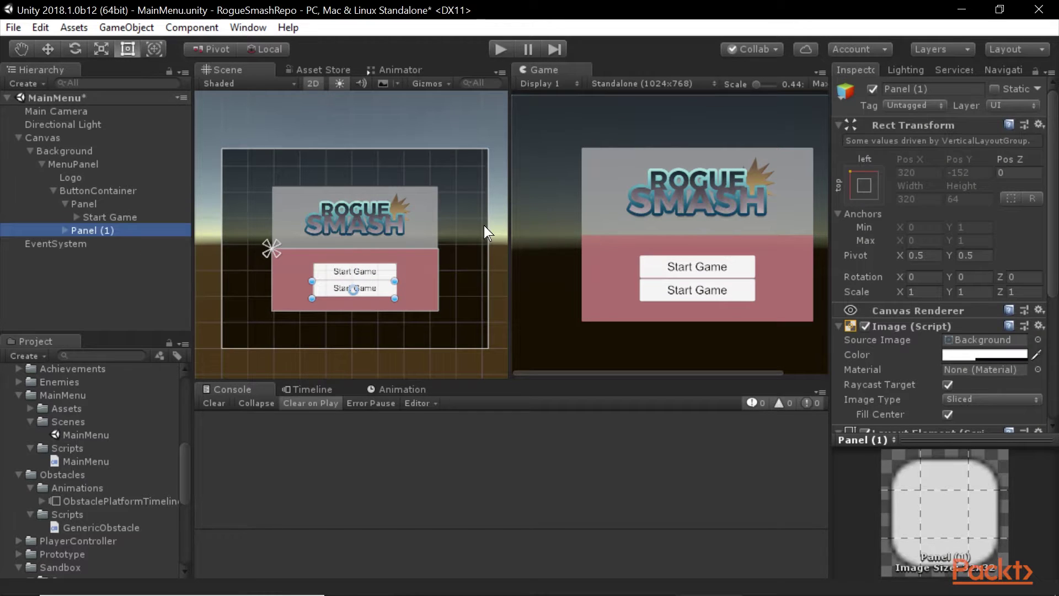
{"action": "key", "text": "ctrl+d"}
{"action": "left_click", "coordinate": [101, 230]}
{"action": "key", "text": "Right"}
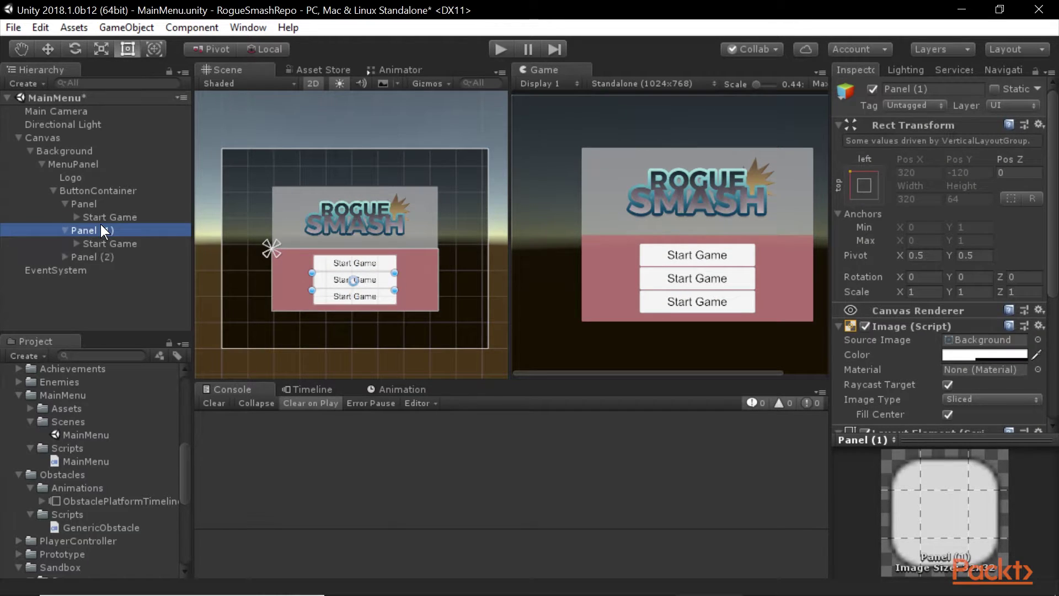
{"action": "key", "text": "Down"}
{"action": "left_click", "coordinate": [943, 90]}
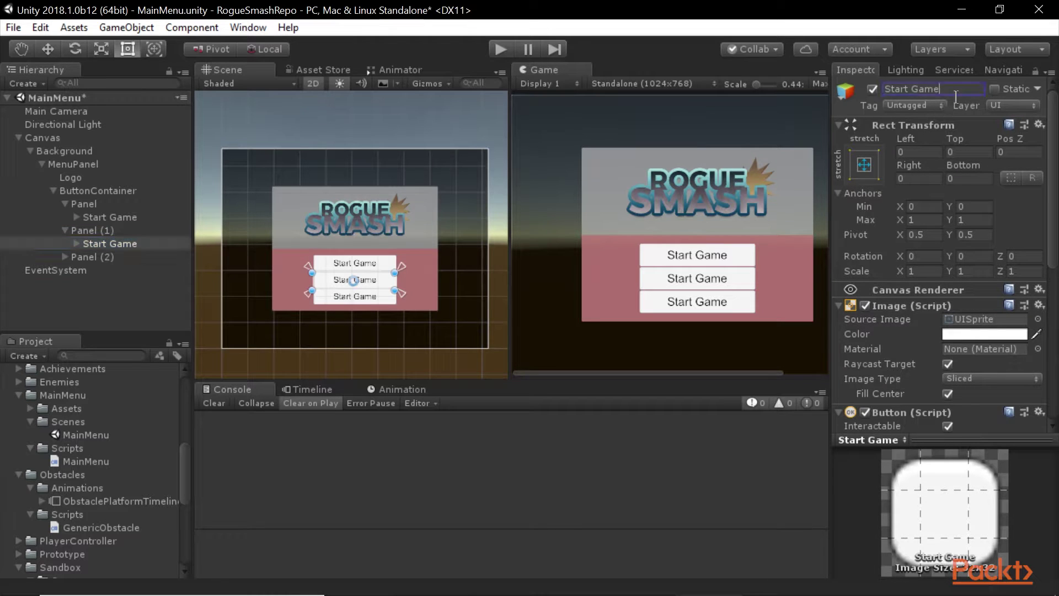
Step: Rename the second button and its label text to 'Continue'
{"action": "type", "text": "Continue"}
{"action": "key", "text": "Return"}
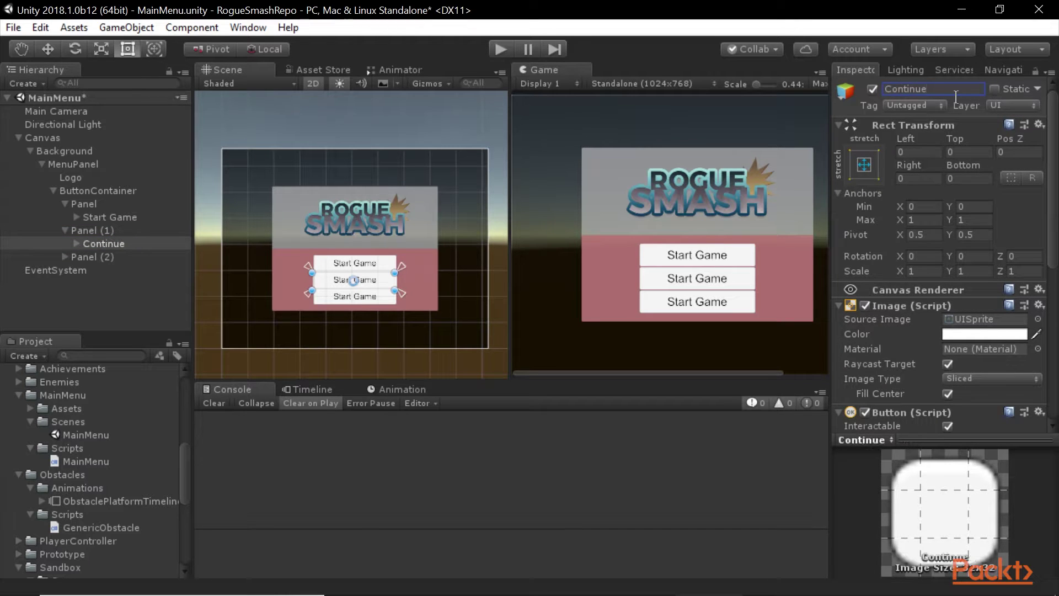
{"action": "scroll", "coordinate": [938, 276], "scroll_direction": "down", "scroll_amount": 6}
{"action": "left_click", "coordinate": [91, 243]}
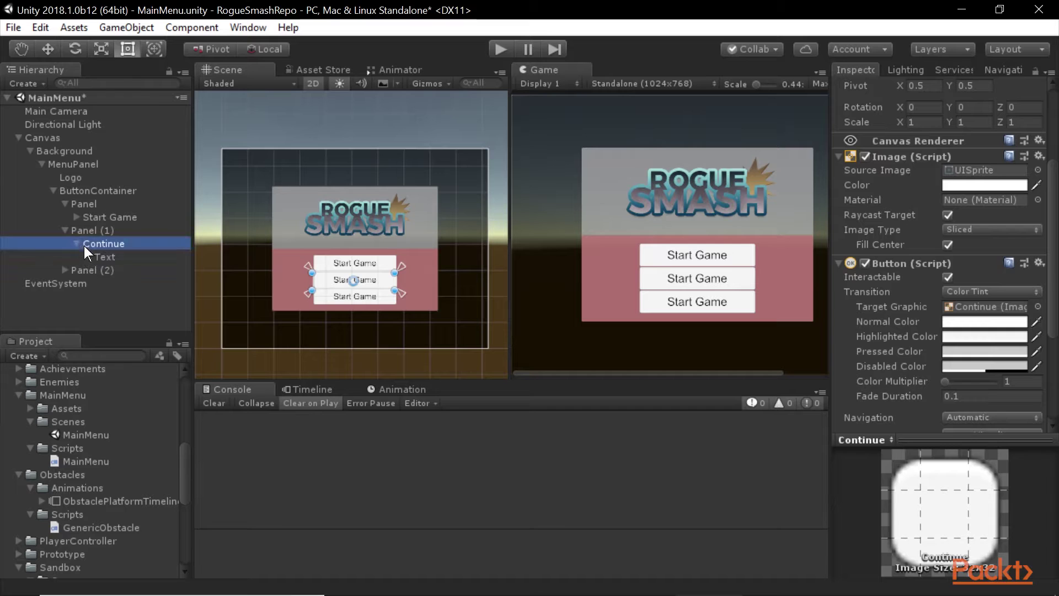
{"action": "left_click", "coordinate": [77, 243]}
{"action": "left_click", "coordinate": [141, 256]}
{"action": "scroll", "coordinate": [974, 325], "scroll_direction": "down", "scroll_amount": 3}
{"action": "scroll", "coordinate": [974, 331], "scroll_direction": "up", "scroll_amount": 3}
{"action": "left_click", "coordinate": [928, 261]}
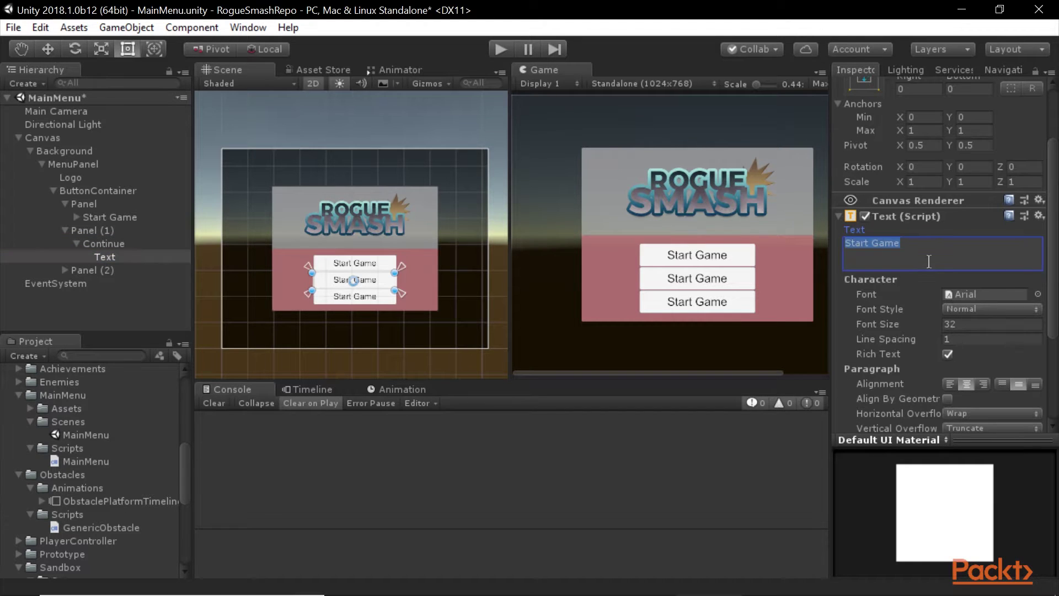
{"action": "type", "text": "Continue"}
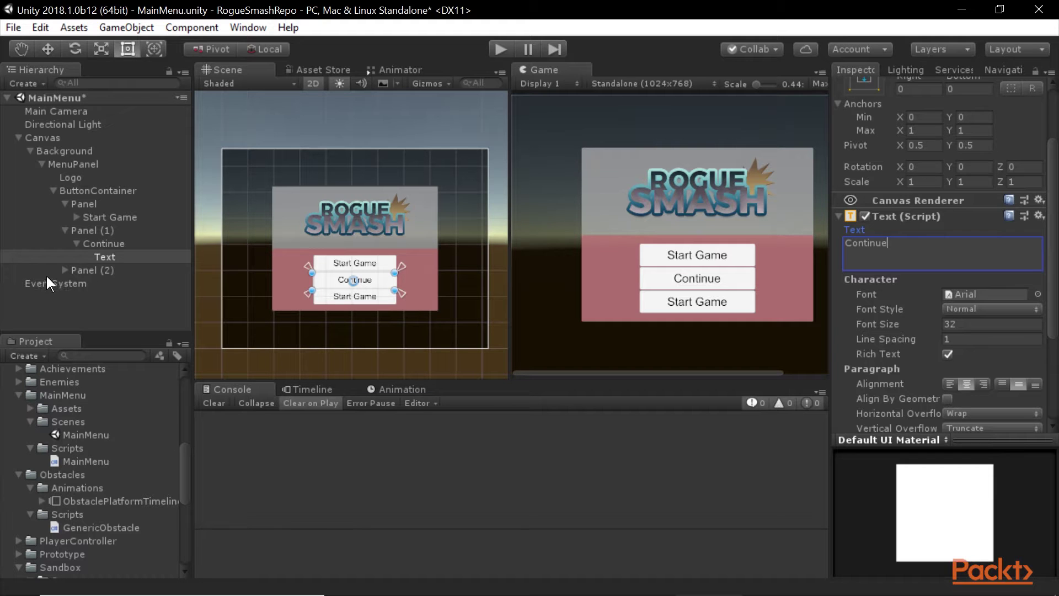
Step: Rename the button under Panel (2) and its label text to 'Settings'
{"action": "left_click", "coordinate": [108, 269]}
{"action": "key", "text": "Right"}
{"action": "key", "text": "Down"}
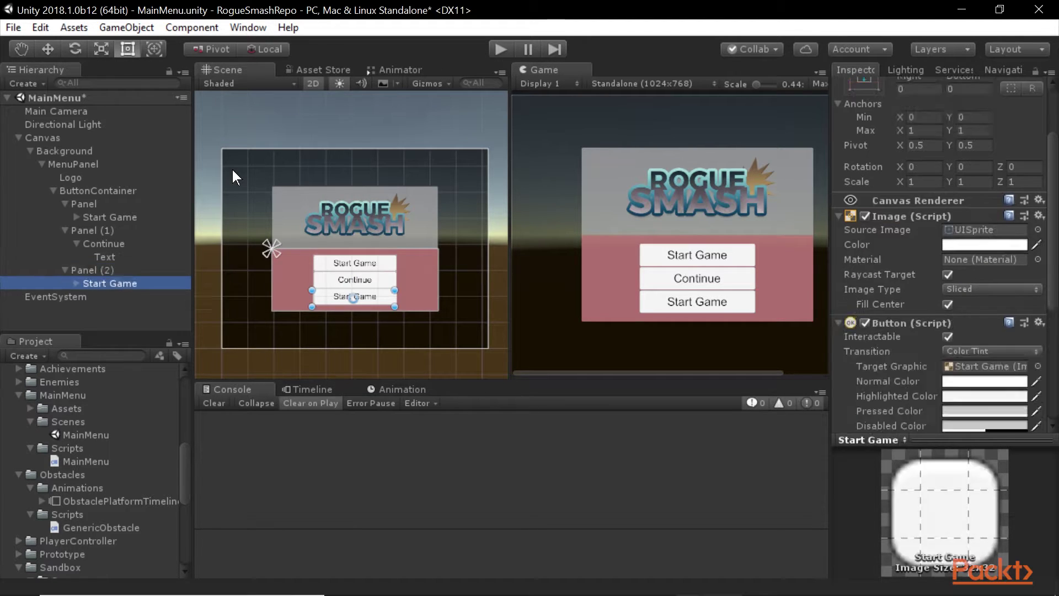
{"action": "key", "text": "Up"}
{"action": "key", "text": "Down"}
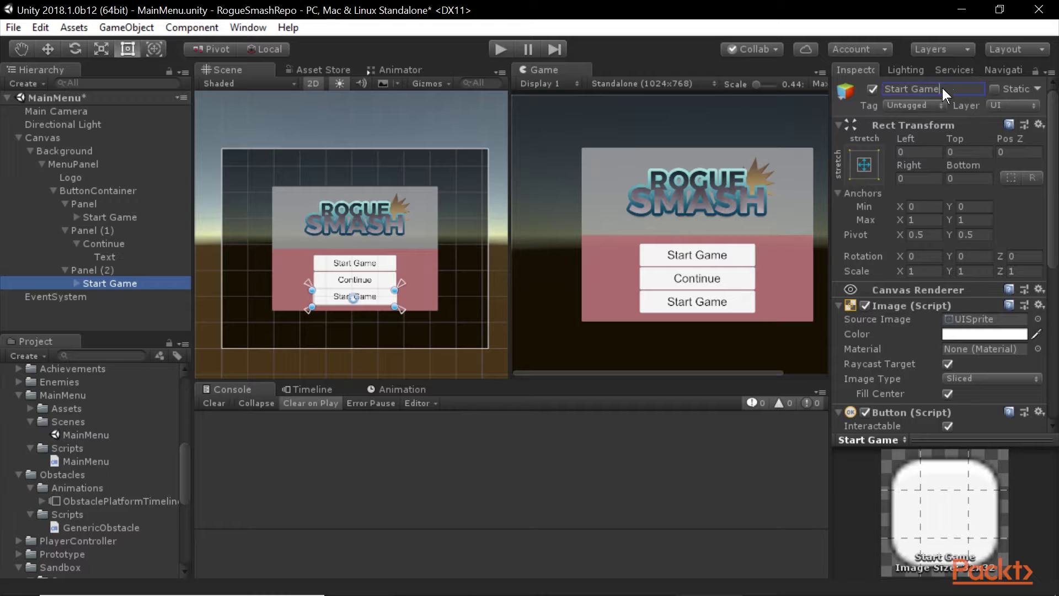
{"action": "left_click", "coordinate": [943, 89]}
{"action": "type", "text": "Settings"}
{"action": "key", "text": "Return"}
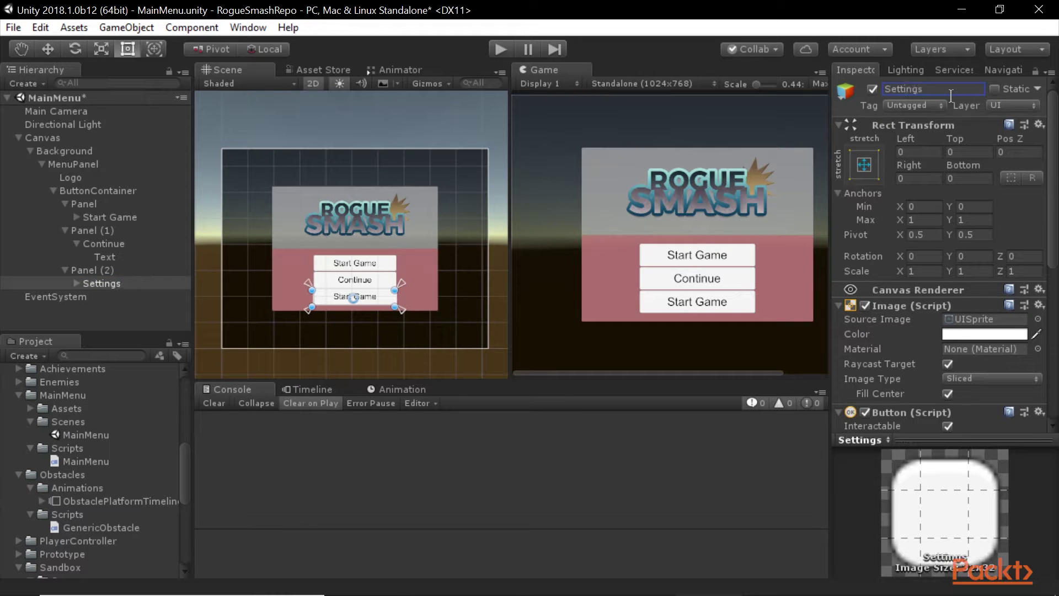
{"action": "left_click", "coordinate": [76, 283]}
{"action": "left_click", "coordinate": [111, 296]}
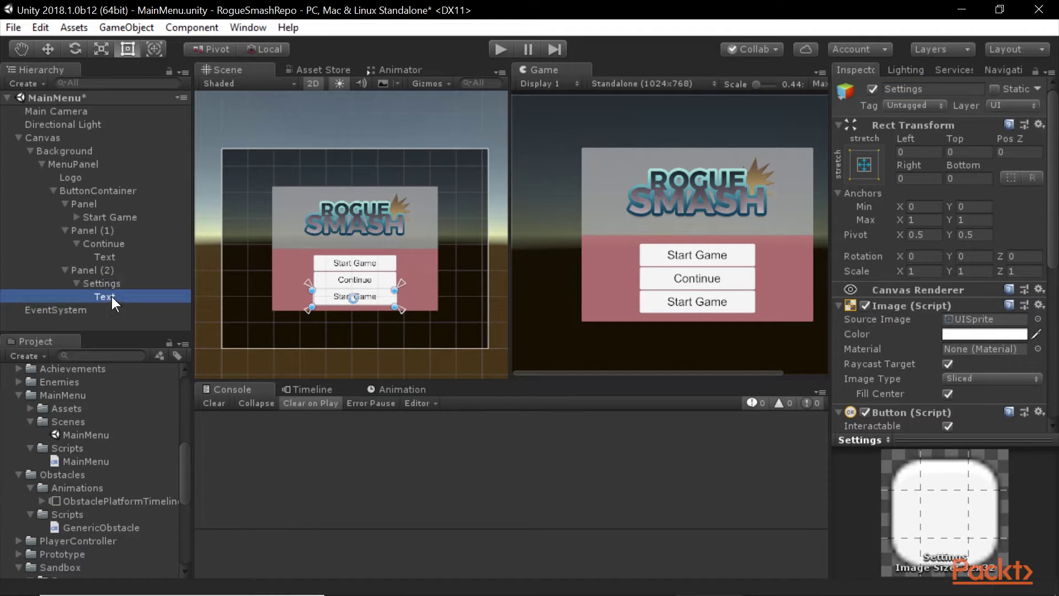
{"action": "scroll", "coordinate": [931, 295], "scroll_direction": "down", "scroll_amount": 3}
{"action": "left_click", "coordinate": [931, 295]}
{"action": "type", "text": "Settings"}
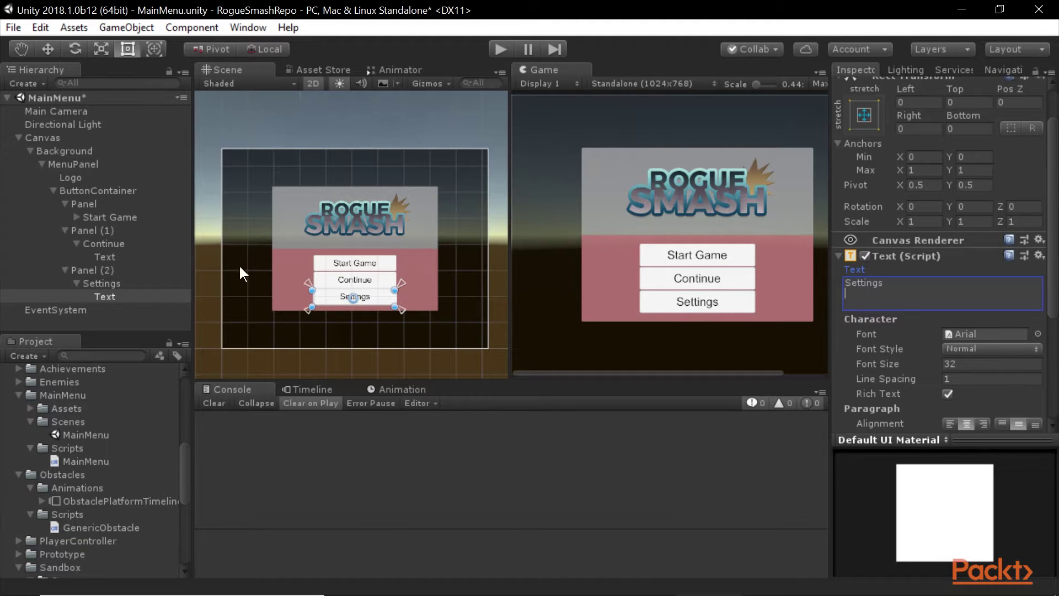
Step: Set ButtonContainer's Vertical Layout Group spacing to 12 and test the menu in Play mode
{"action": "left_click", "coordinate": [95, 192]}
{"action": "scroll", "coordinate": [908, 299], "scroll_direction": "down", "scroll_amount": 3}
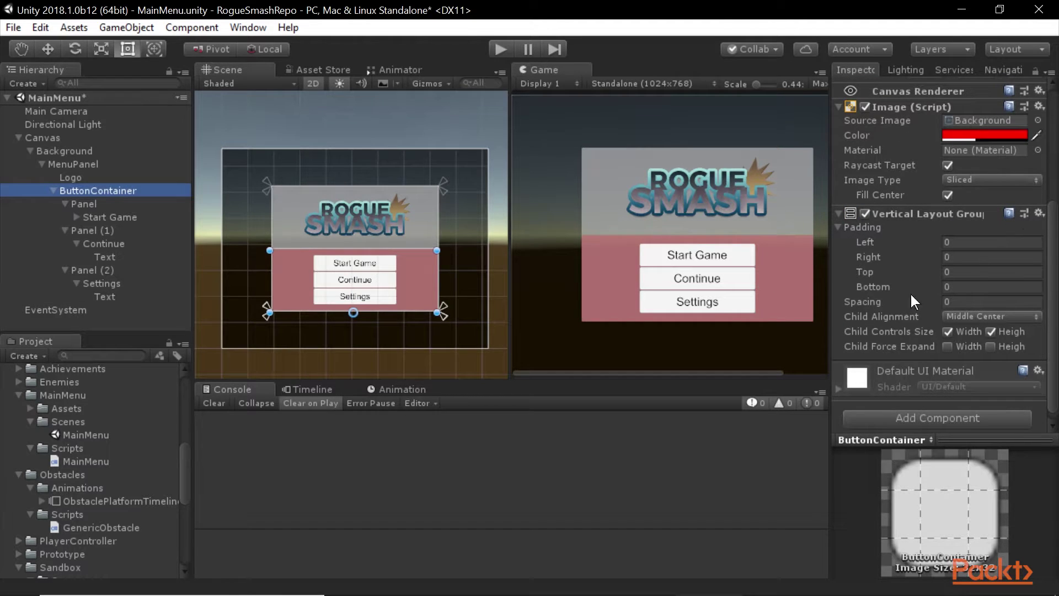
{"action": "left_click", "coordinate": [972, 301]}
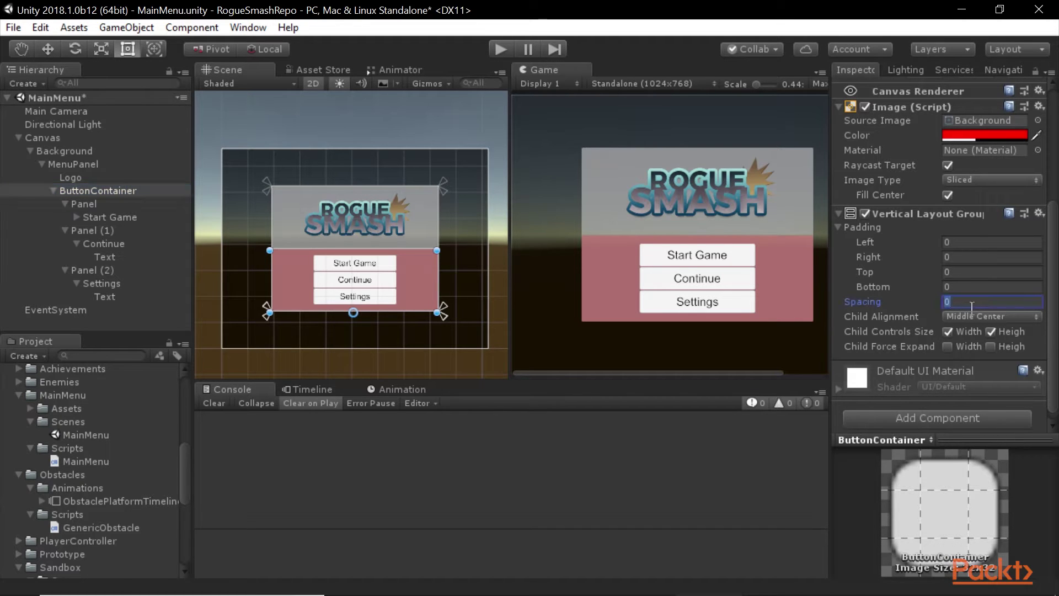
{"action": "type", "text": "8"}
{"action": "key", "text": "BackSpace"}
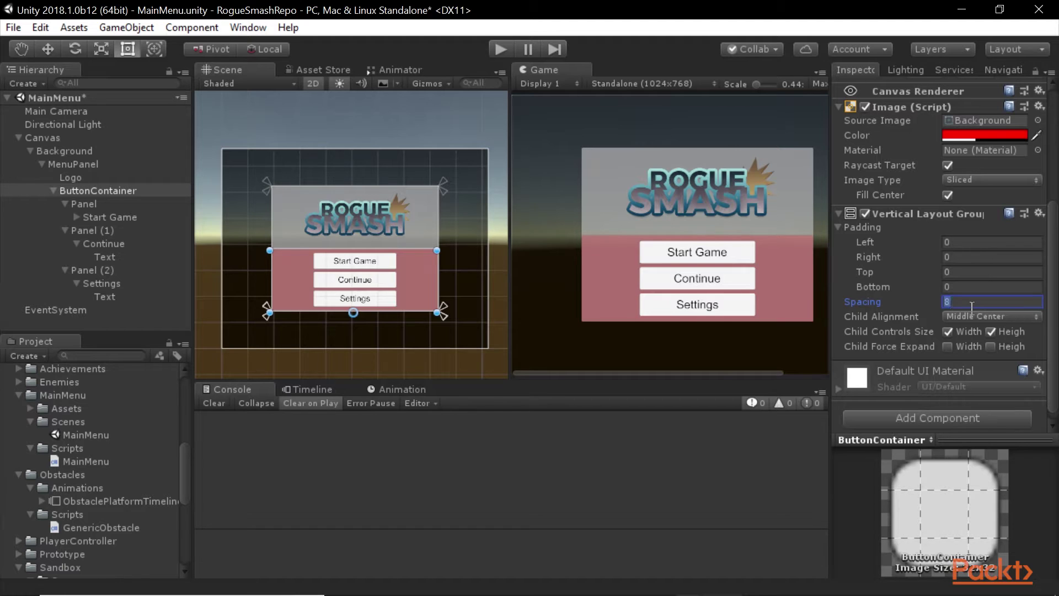
{"action": "type", "text": "10"}
{"action": "key", "text": "Return"}
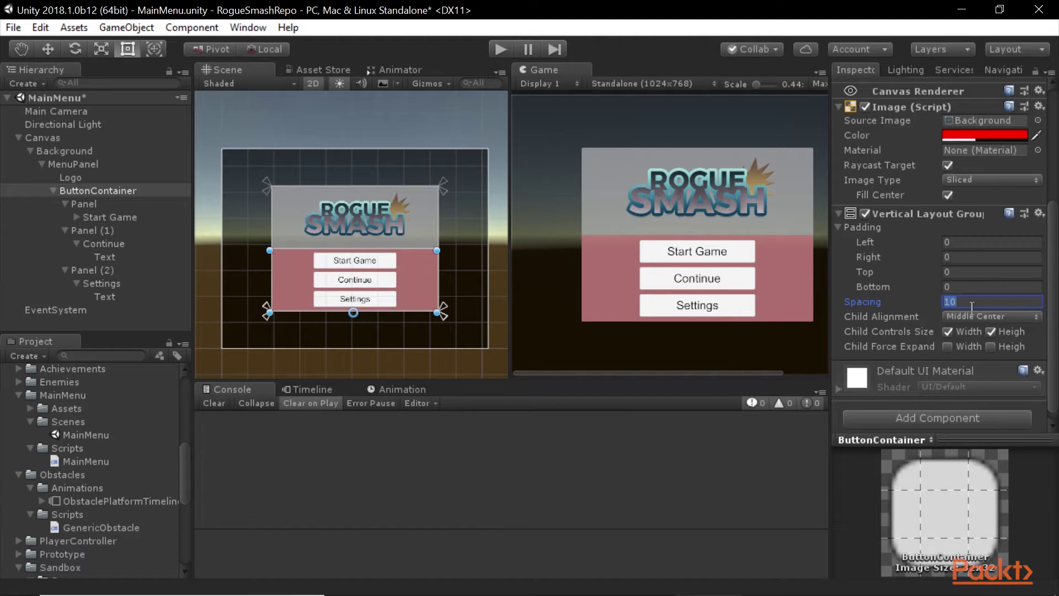
{"action": "type", "text": "12"}
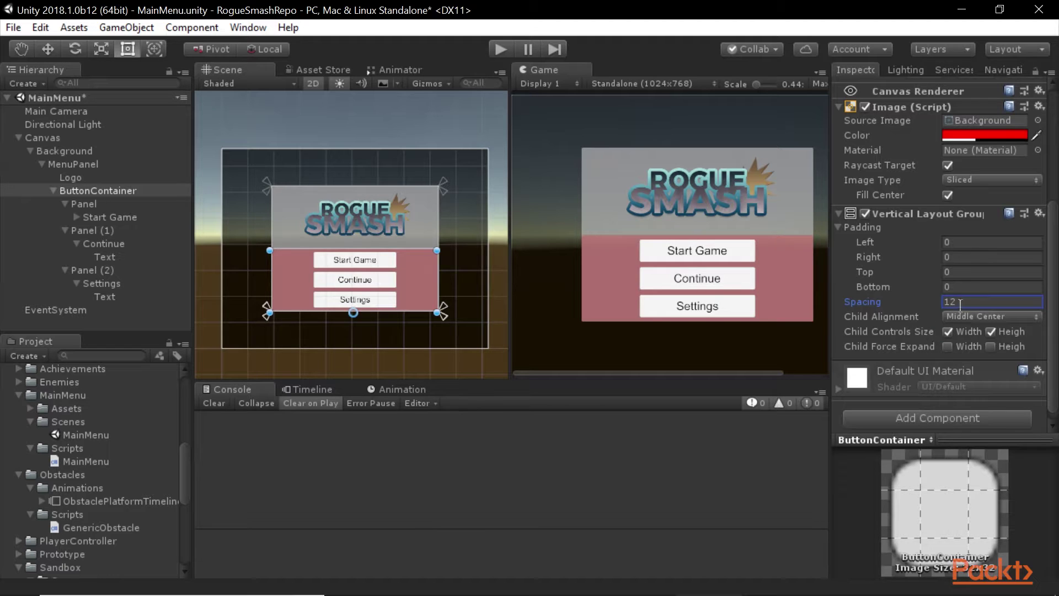
{"action": "left_click", "coordinate": [501, 50]}
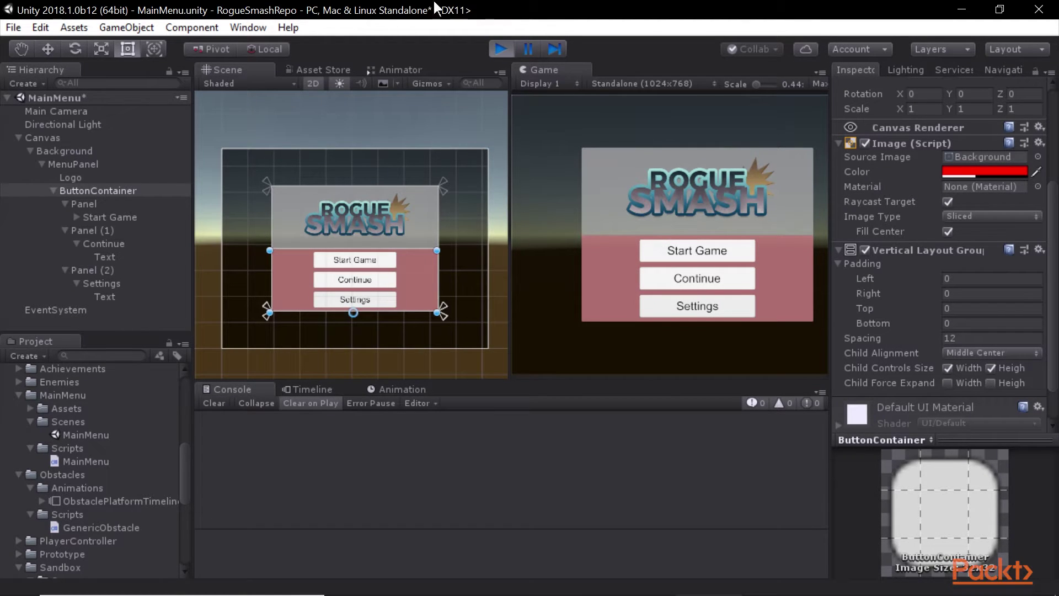
{"action": "left_click", "coordinate": [500, 50]}
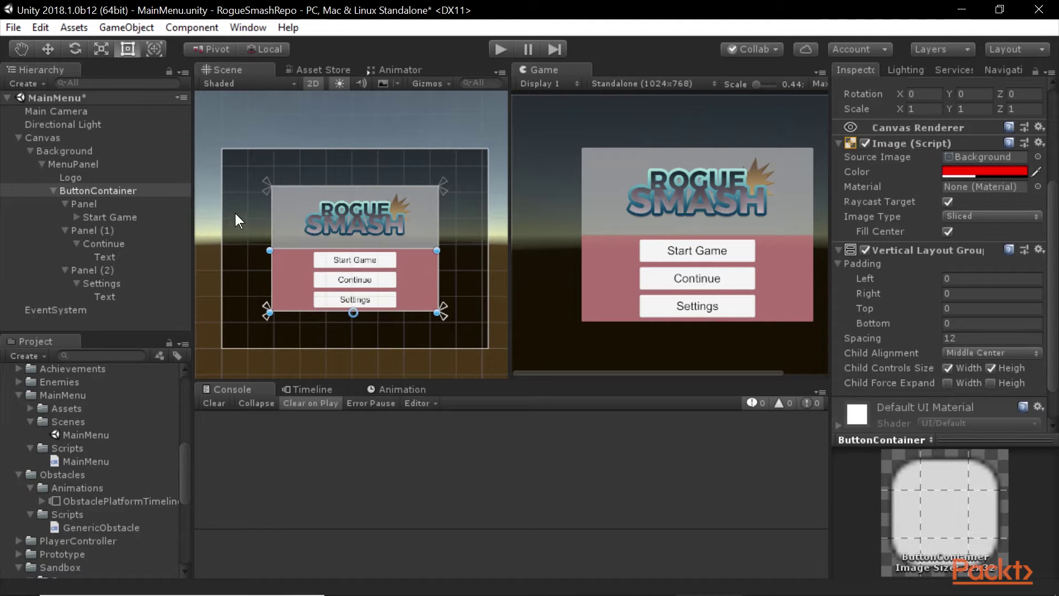
Step: Keep the Background image on and disable the Image on MenuPanel and ButtonContainer
{"action": "left_click", "coordinate": [80, 152]}
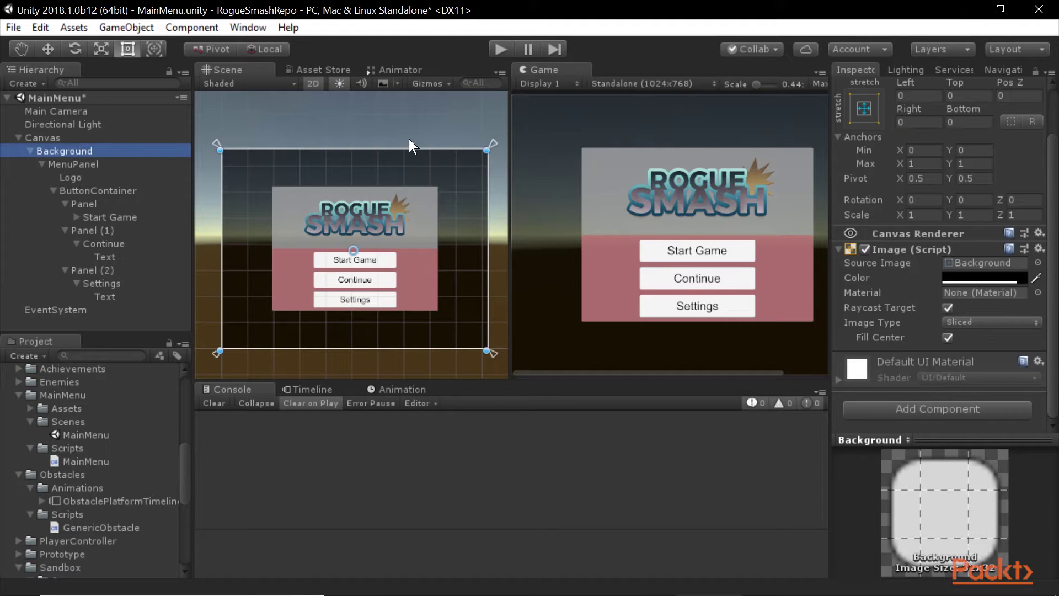
{"action": "left_click", "coordinate": [865, 249]}
{"action": "scroll", "coordinate": [862, 247], "scroll_direction": "up", "scroll_amount": 2}
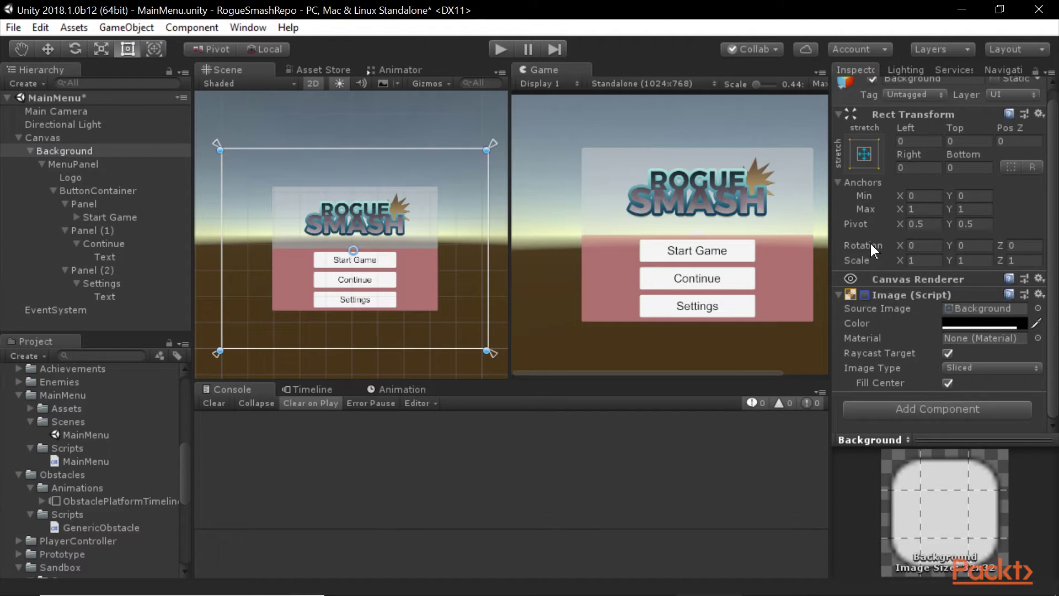
{"action": "left_click", "coordinate": [865, 295]}
{"action": "left_click", "coordinate": [83, 164]}
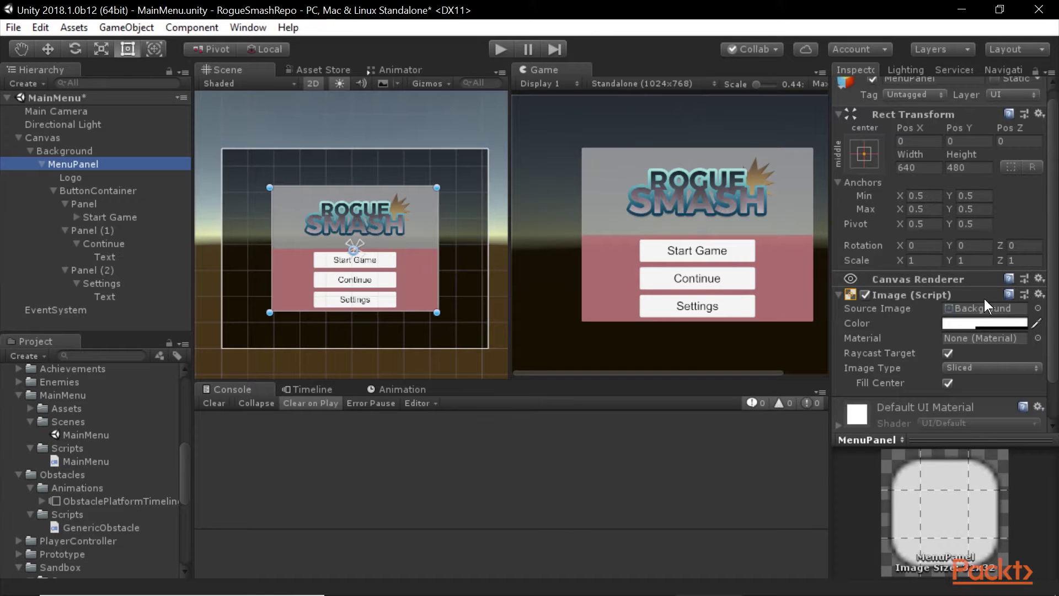
{"action": "left_click", "coordinate": [865, 294]}
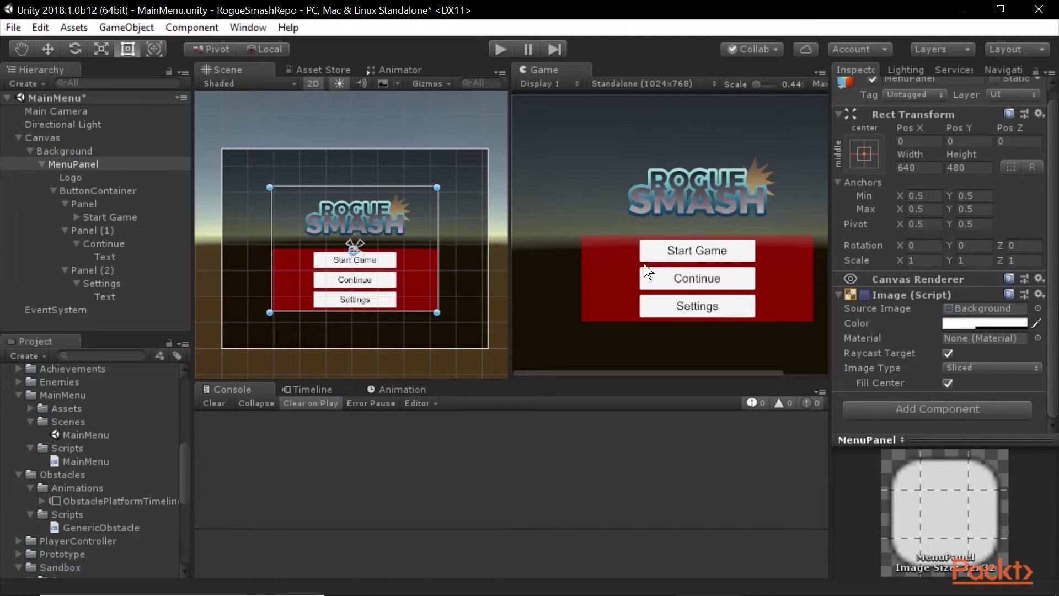
{"action": "left_click", "coordinate": [109, 187]}
{"action": "left_click", "coordinate": [865, 295]}
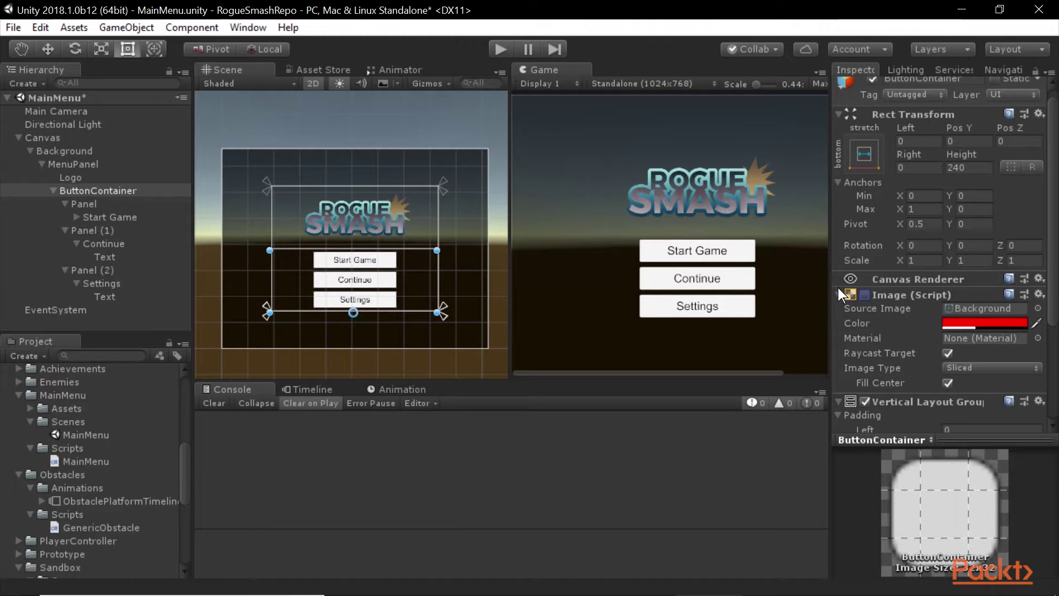
Step: Try InputFieldBackground, UISprite, UIMask, Knob and DropdownArrow sprites on MenuPanel, then disable its image again
{"action": "scroll", "coordinate": [707, 290], "scroll_direction": "down", "scroll_amount": 1}
{"action": "scroll", "coordinate": [707, 281], "scroll_direction": "down", "scroll_amount": 1}
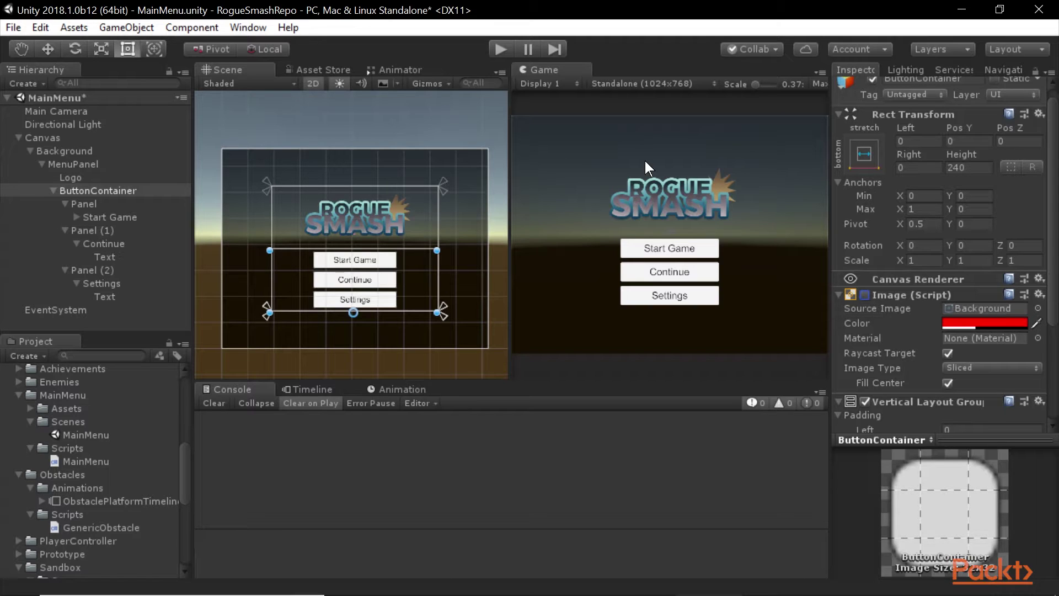
{"action": "left_click", "coordinate": [94, 164]}
{"action": "left_click", "coordinate": [864, 294]}
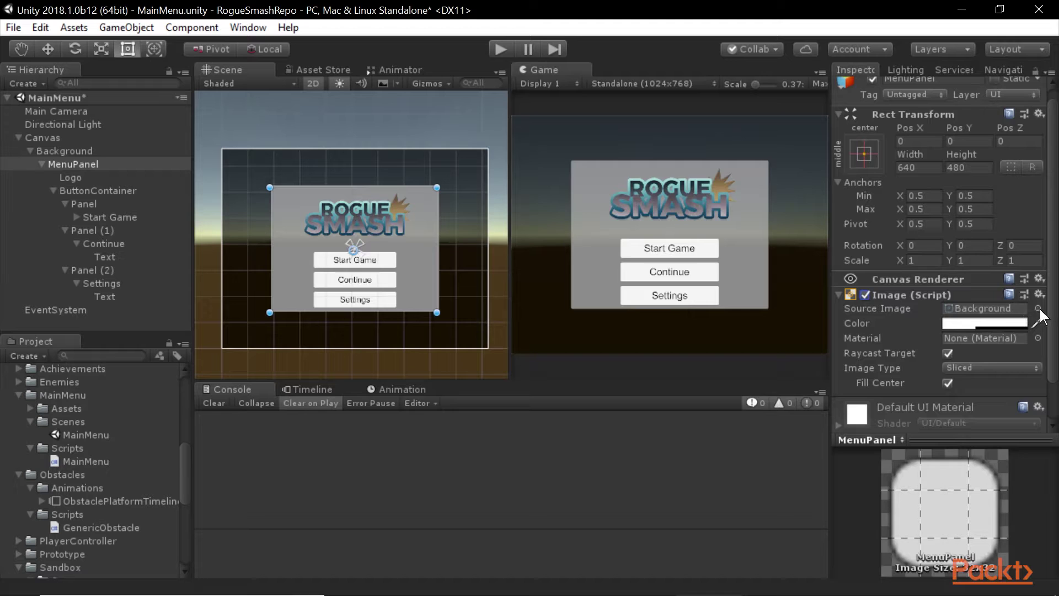
{"action": "left_click", "coordinate": [1038, 308]}
{"action": "left_click_drag", "start_coordinate": [688, 108], "coordinate": [195, 131]}
{"action": "left_click", "coordinate": [502, 229]}
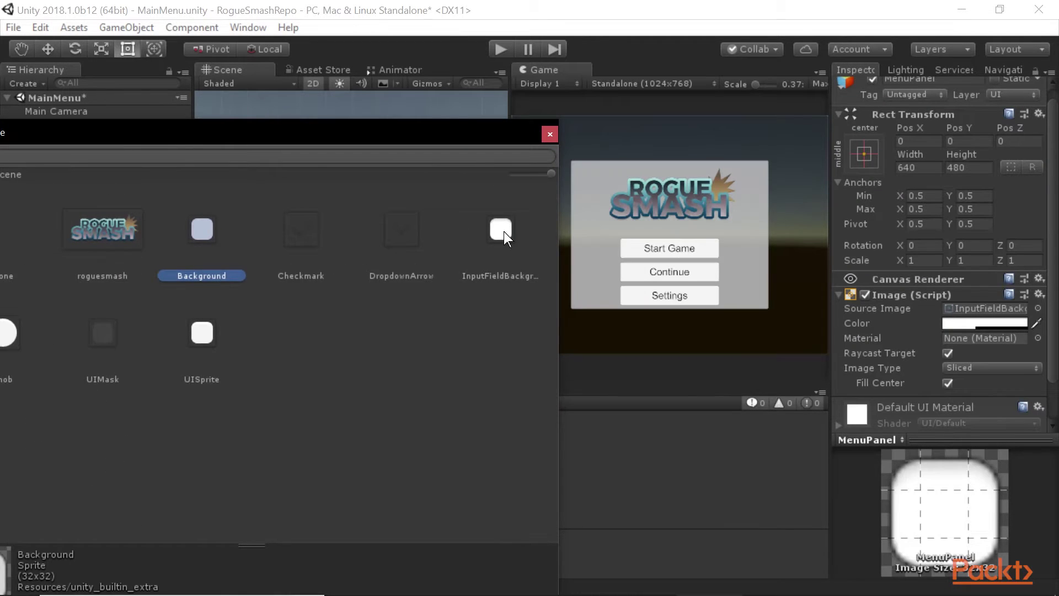
{"action": "left_click", "coordinate": [193, 337]}
{"action": "left_click", "coordinate": [99, 334]}
{"action": "left_click", "coordinate": [15, 334]}
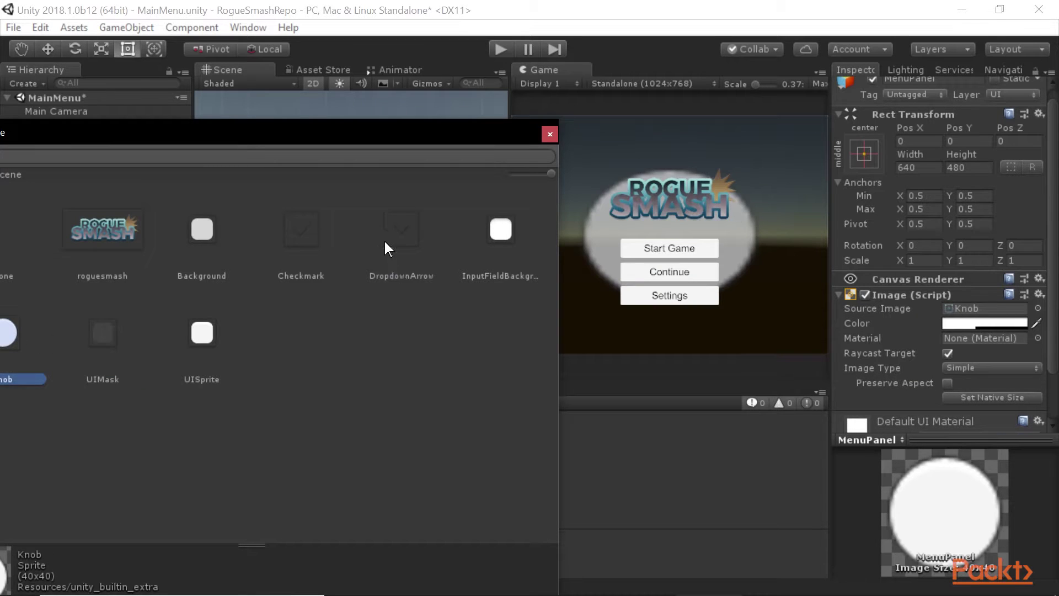
{"action": "left_click", "coordinate": [399, 233]}
{"action": "left_click", "coordinate": [505, 227]}
{"action": "left_click", "coordinate": [549, 135]}
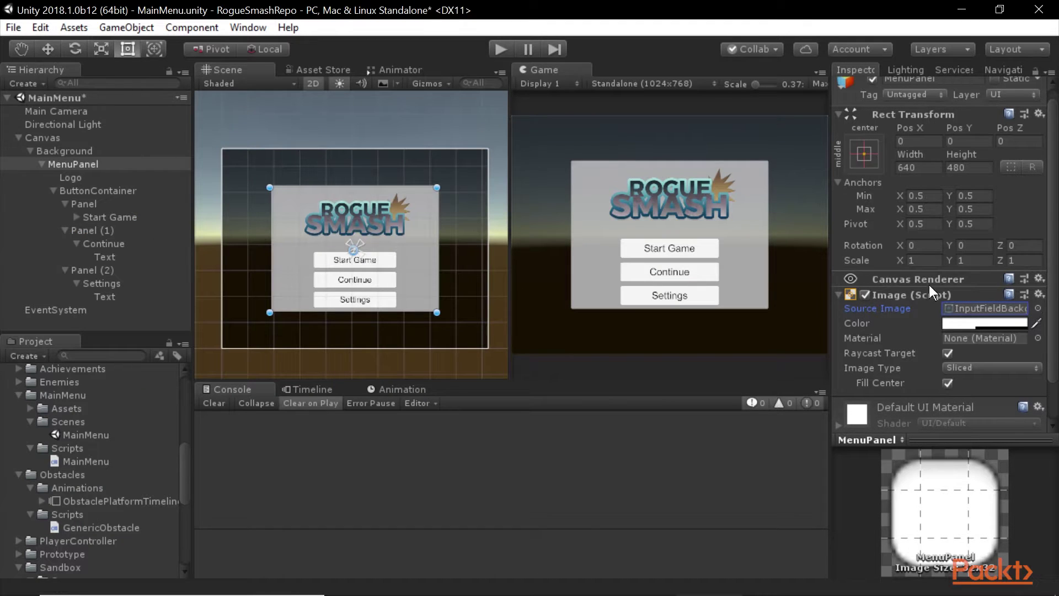
{"action": "left_click", "coordinate": [867, 296]}
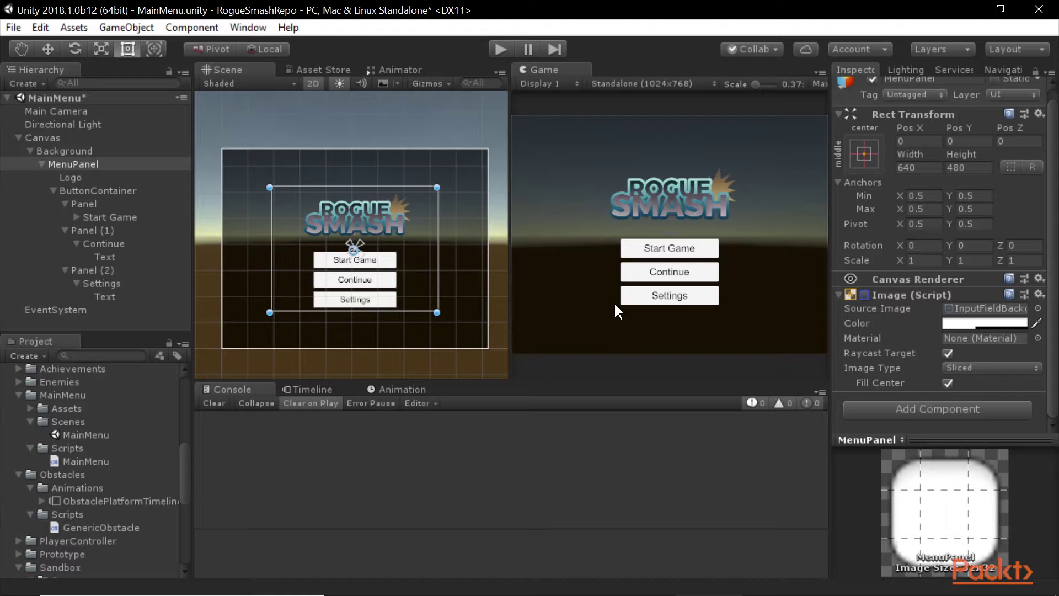
{"action": "left_click", "coordinate": [255, 129]}
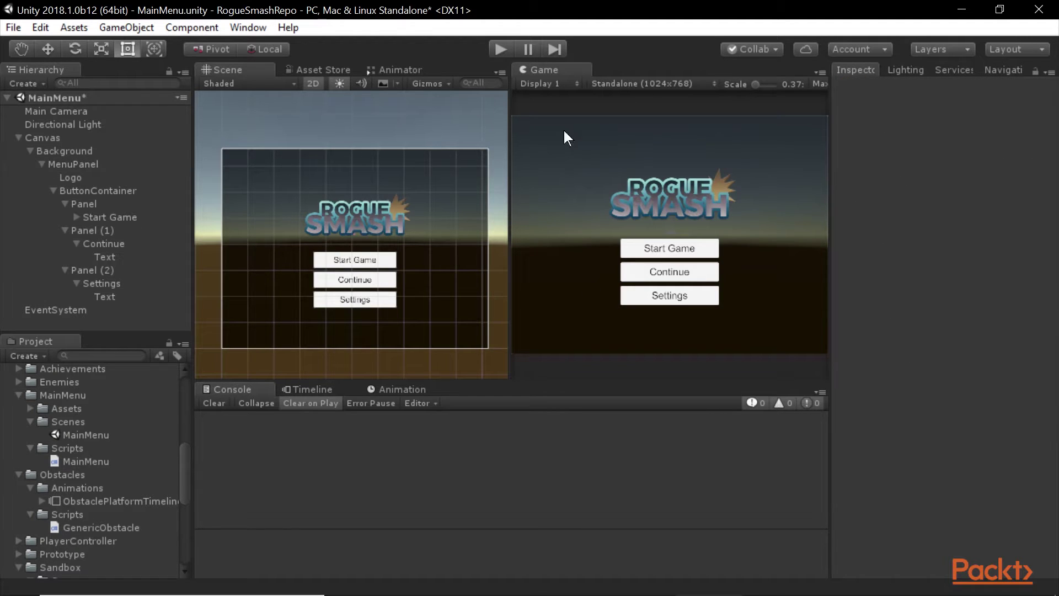
Step: Make the Continue button non-interactive and adjust its disabled colour alpha
{"action": "left_click", "coordinate": [114, 231]}
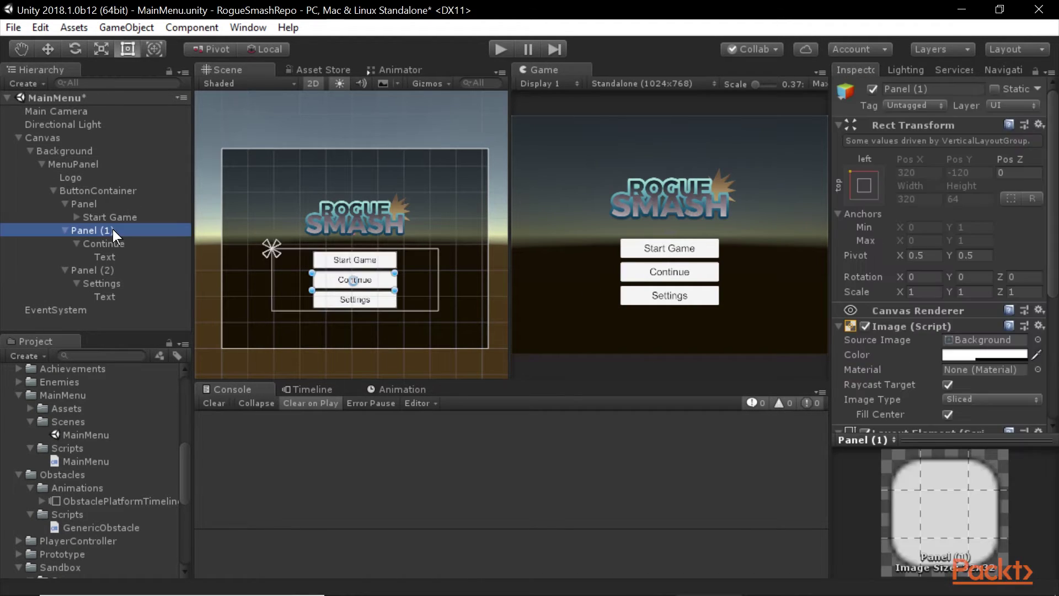
{"action": "scroll", "coordinate": [950, 278], "scroll_direction": "down", "scroll_amount": 3}
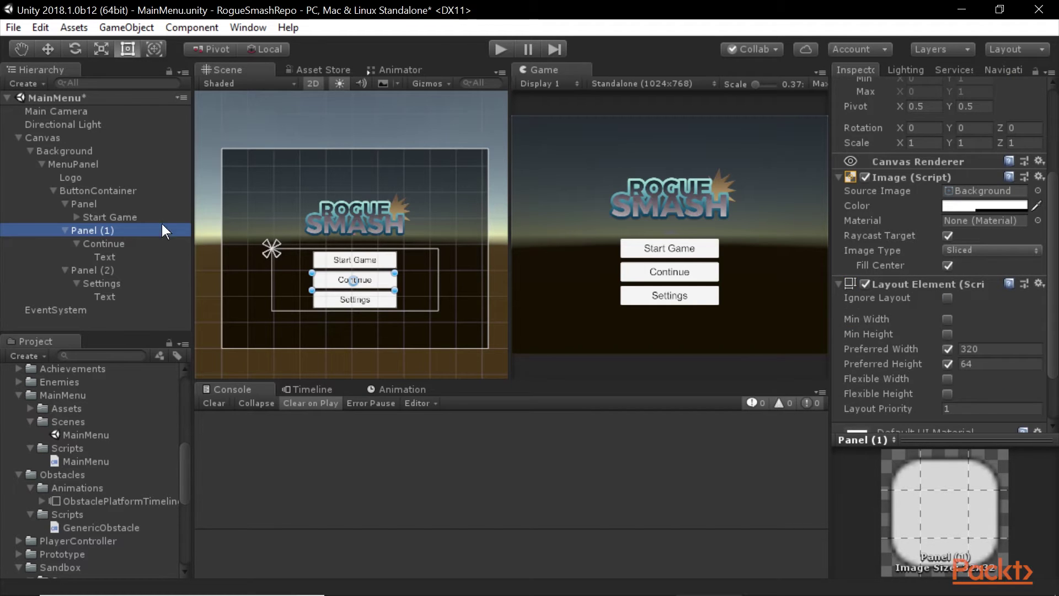
{"action": "left_click", "coordinate": [120, 241]}
{"action": "left_click", "coordinate": [947, 276]}
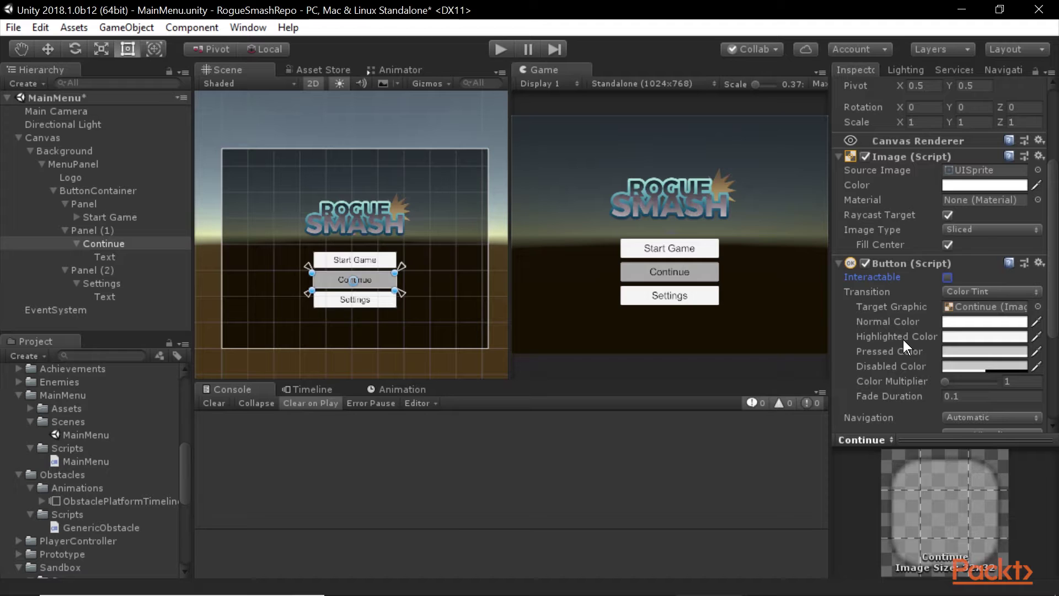
{"action": "left_click", "coordinate": [975, 363]}
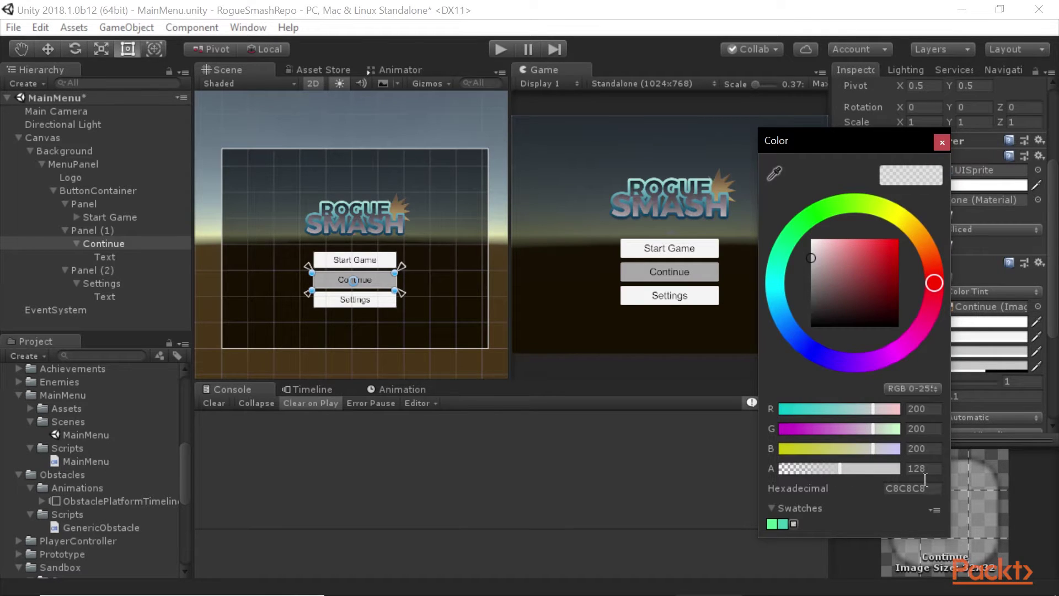
{"action": "left_click", "coordinate": [840, 468]}
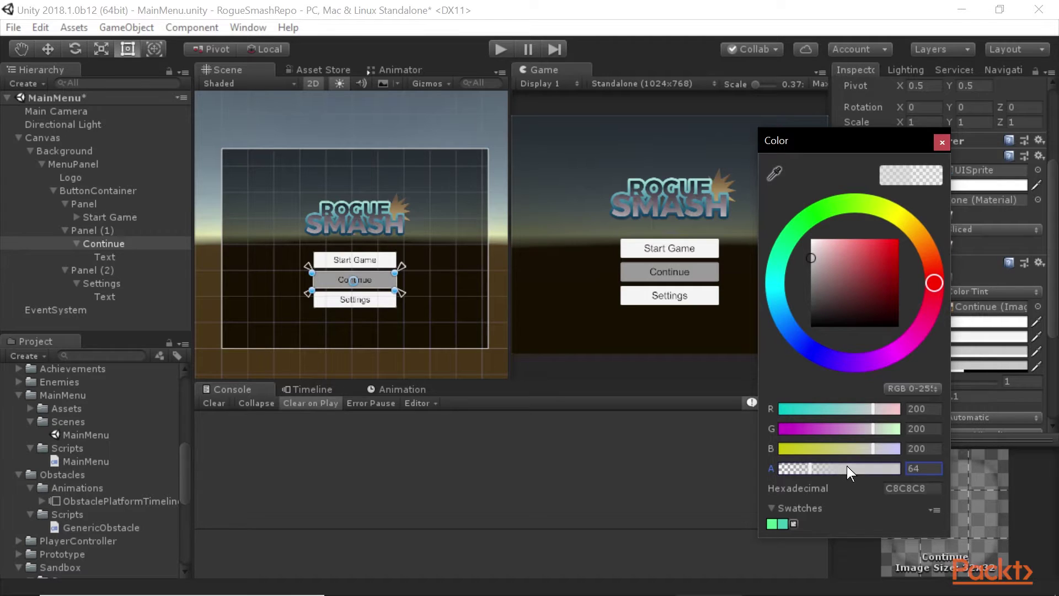
{"action": "left_click", "coordinate": [942, 142]}
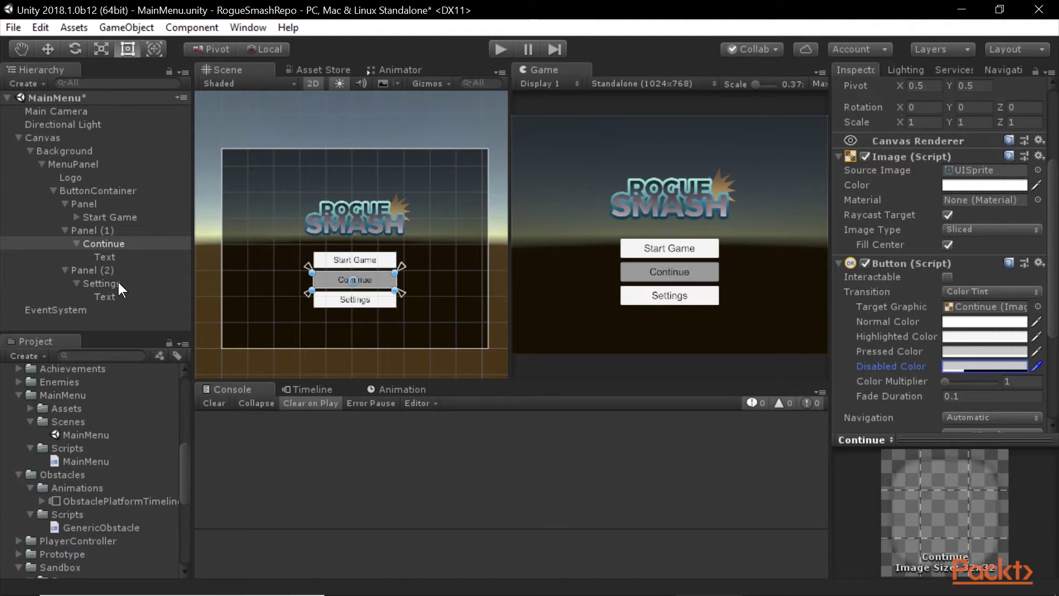
Step: Set the Settings button's disabled colour alpha to 64 and make it non-interactive
{"action": "left_click", "coordinate": [118, 283]}
{"action": "left_click", "coordinate": [987, 363]}
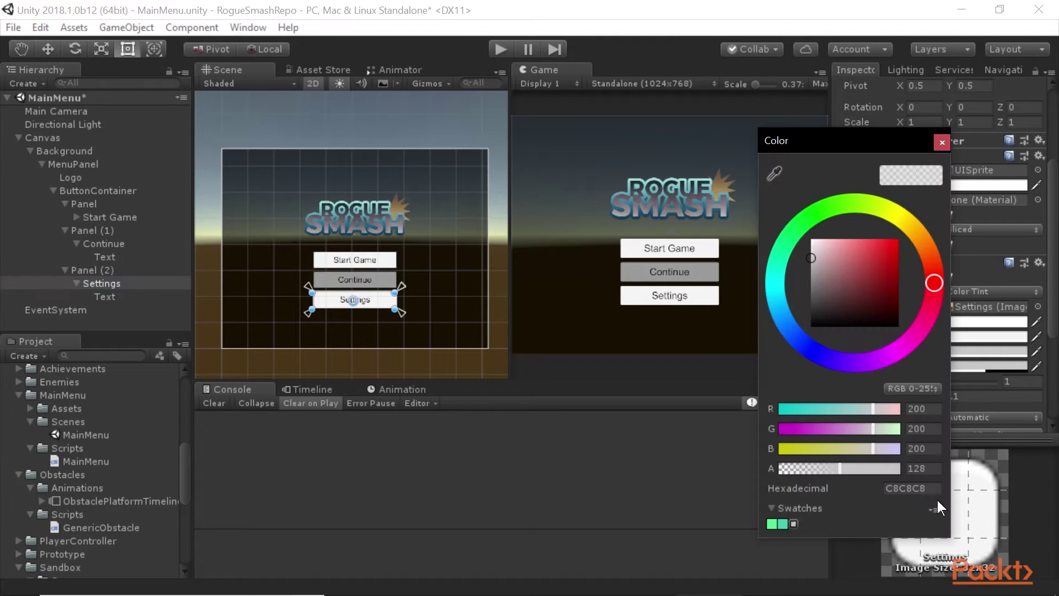
{"action": "left_click", "coordinate": [923, 468]}
{"action": "type", "text": "64"}
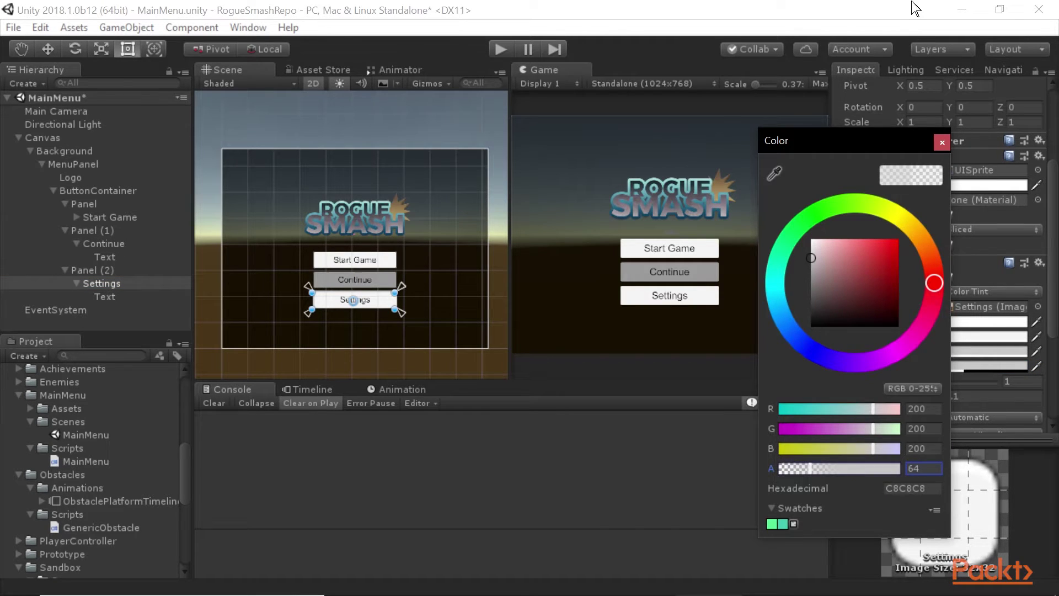
{"action": "left_click", "coordinate": [955, 256]}
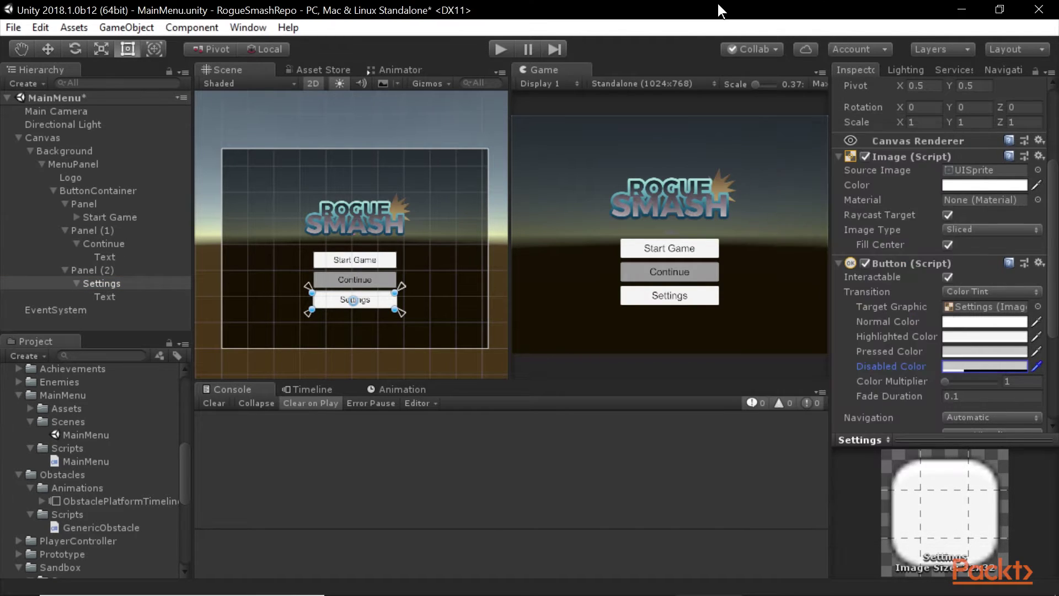
{"action": "left_click", "coordinate": [948, 274]}
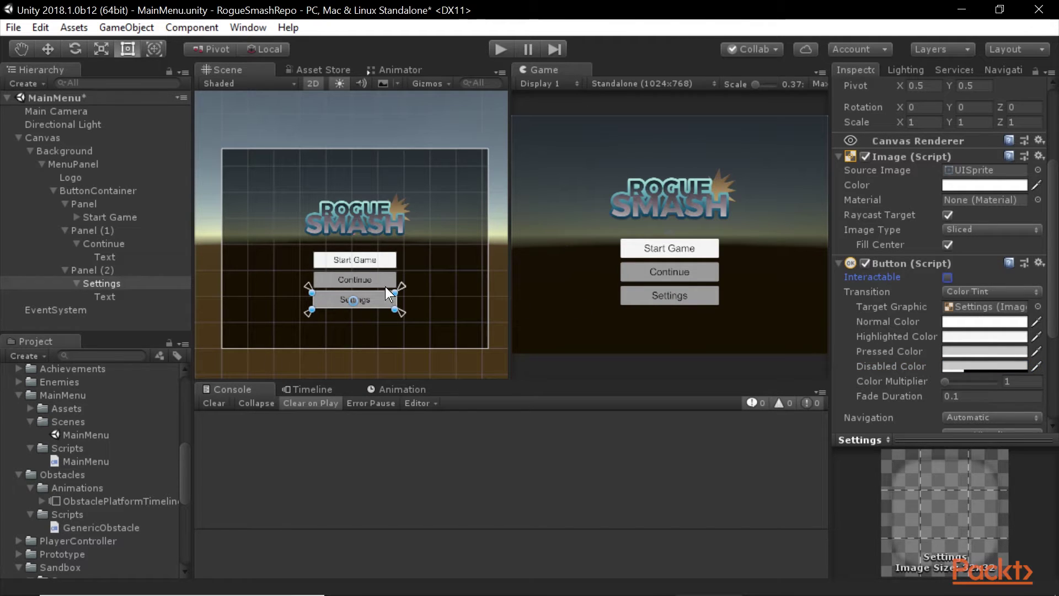
Step: Check Start Game's empty On Click list, then open the MainMenu script in the editor
{"action": "left_click", "coordinate": [107, 217]}
{"action": "scroll", "coordinate": [987, 303], "scroll_direction": "down", "scroll_amount": 3}
{"action": "scroll", "coordinate": [986, 303], "scroll_direction": "down", "scroll_amount": 2}
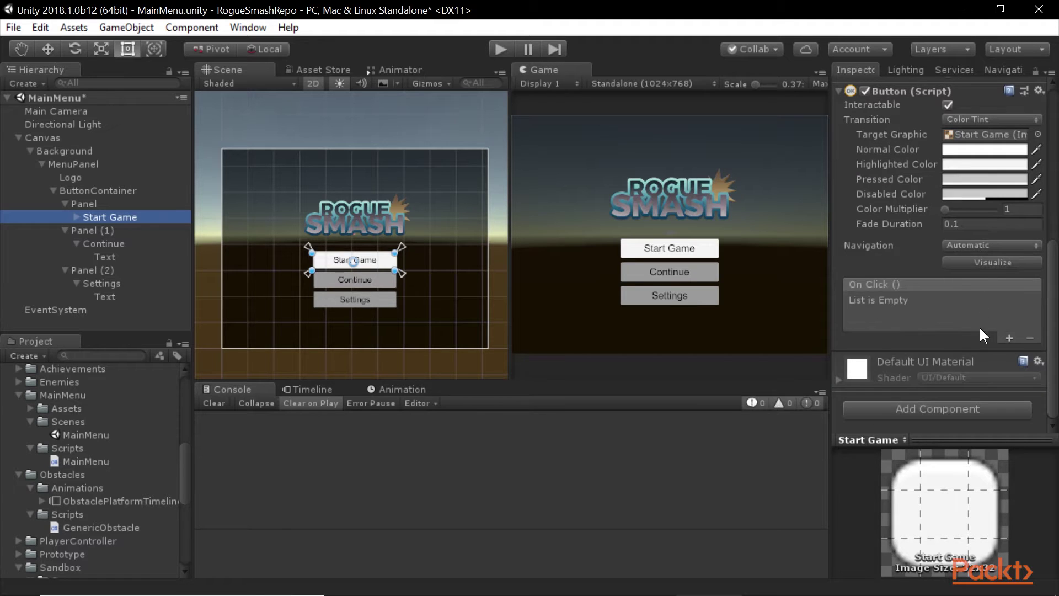
{"action": "scroll", "coordinate": [980, 328], "scroll_direction": "up", "scroll_amount": 5}
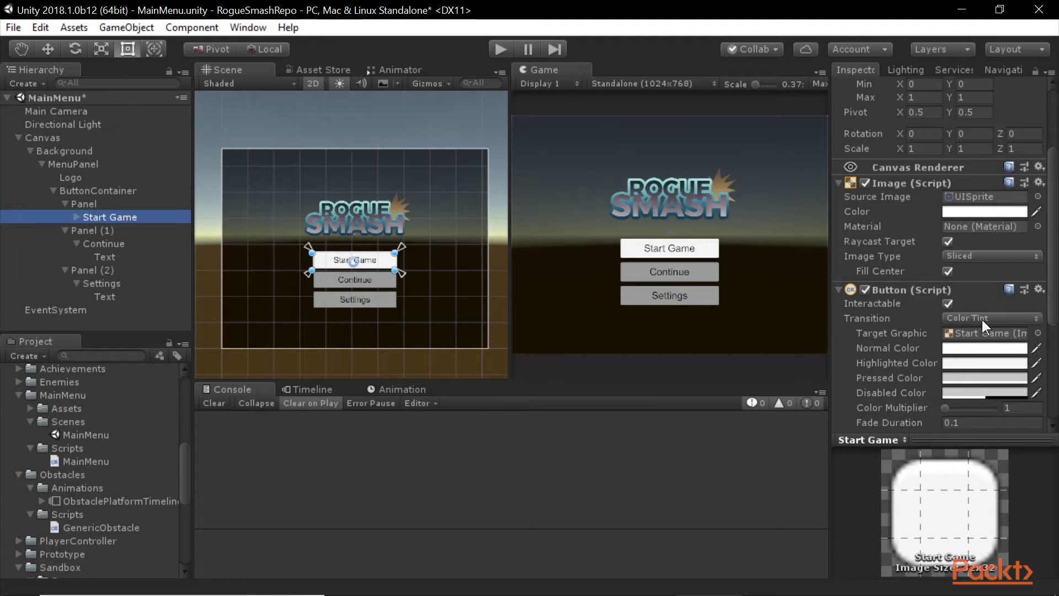
{"action": "left_click", "coordinate": [99, 461]}
{"action": "double_click", "coordinate": [98, 461]}
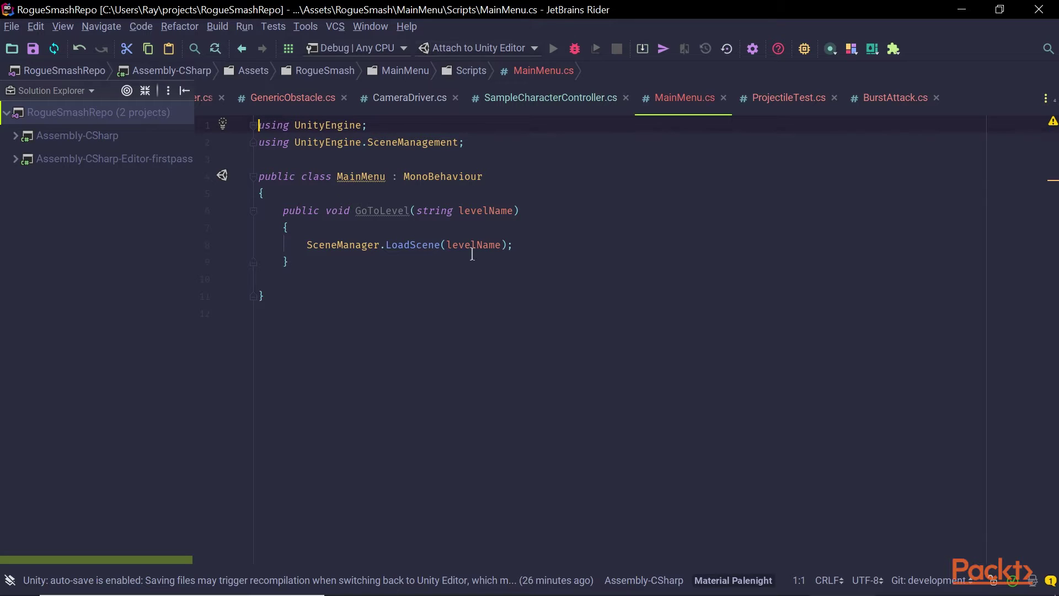
Step: Review GoToLevel and its SceneManager.LoadScene call in MainMenu.cs, then return to Unity's File menu
{"action": "mouse_move", "coordinate": [403, 219]}
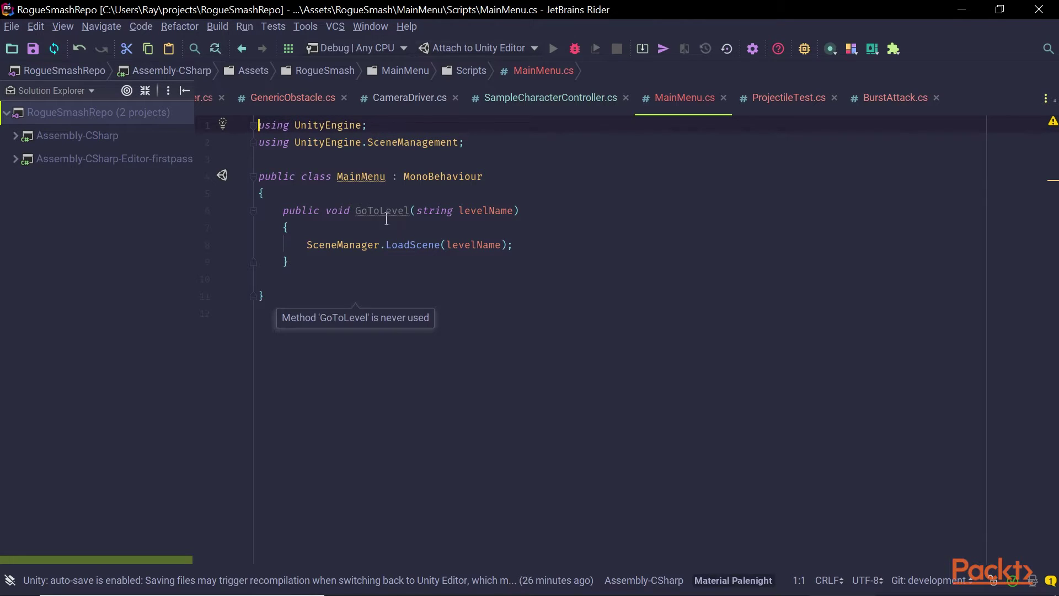
{"action": "mouse_move", "coordinate": [494, 215]}
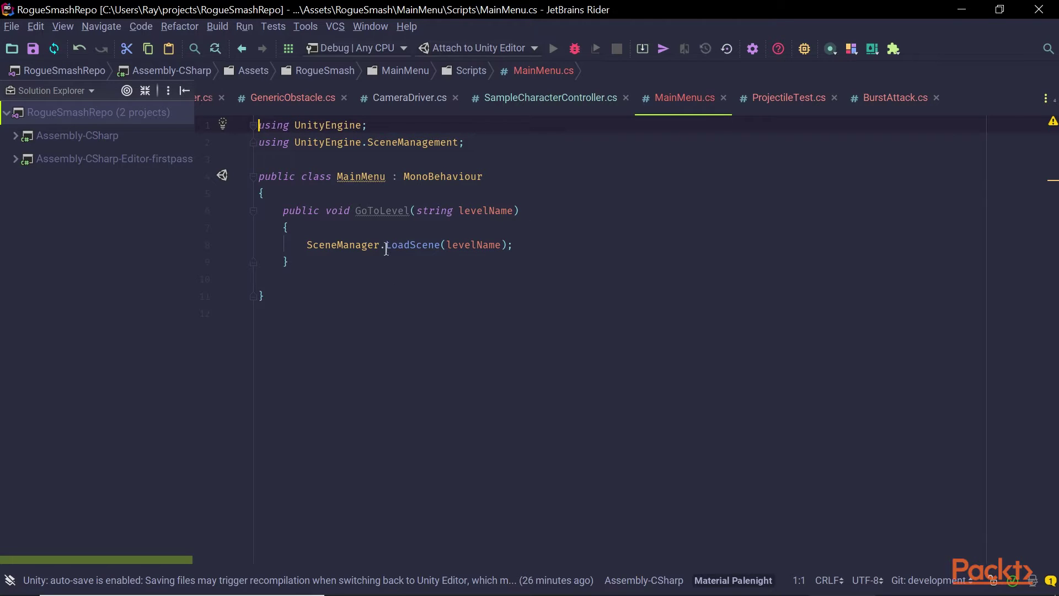
{"action": "mouse_move", "coordinate": [429, 253]}
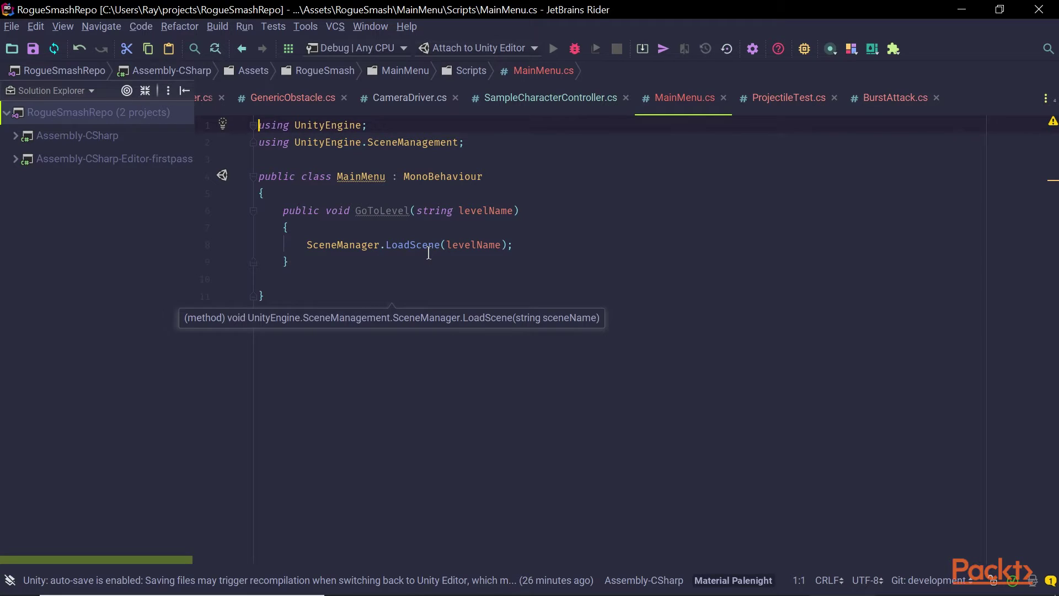
{"action": "mouse_move", "coordinate": [475, 254]}
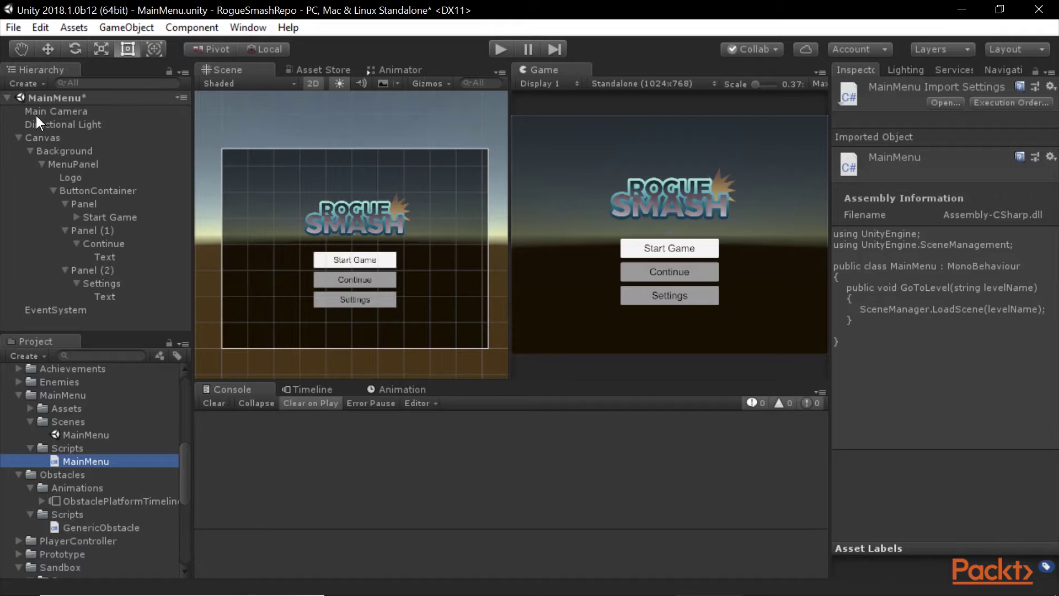
{"action": "left_click", "coordinate": [14, 26]}
Step: Open Build Settings and remove the deleted scene entry from Scenes In Build
{"action": "mouse_move", "coordinate": [40, 27]}
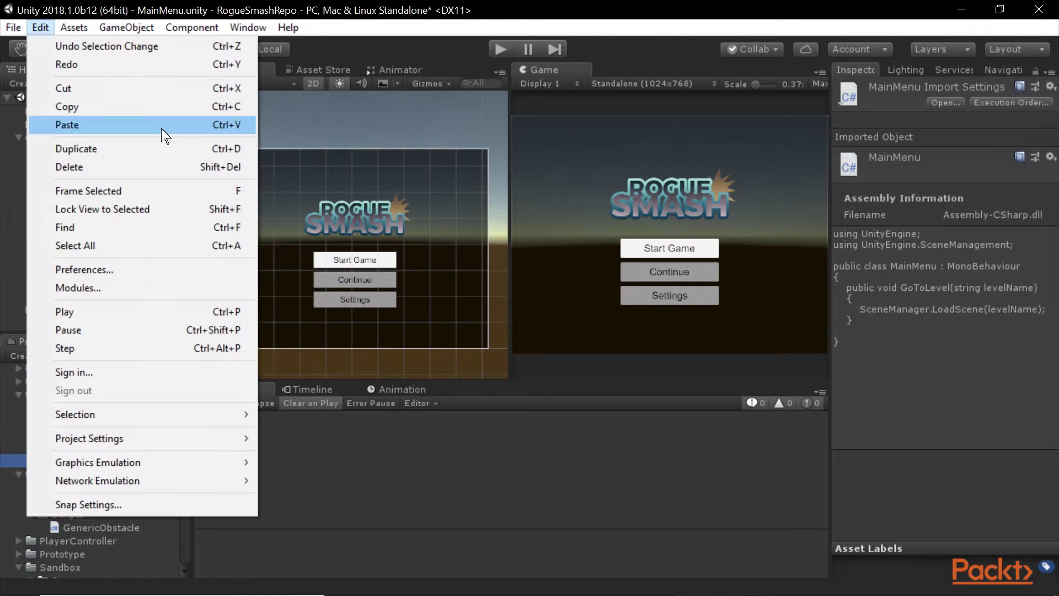
{"action": "left_click", "coordinate": [99, 187]}
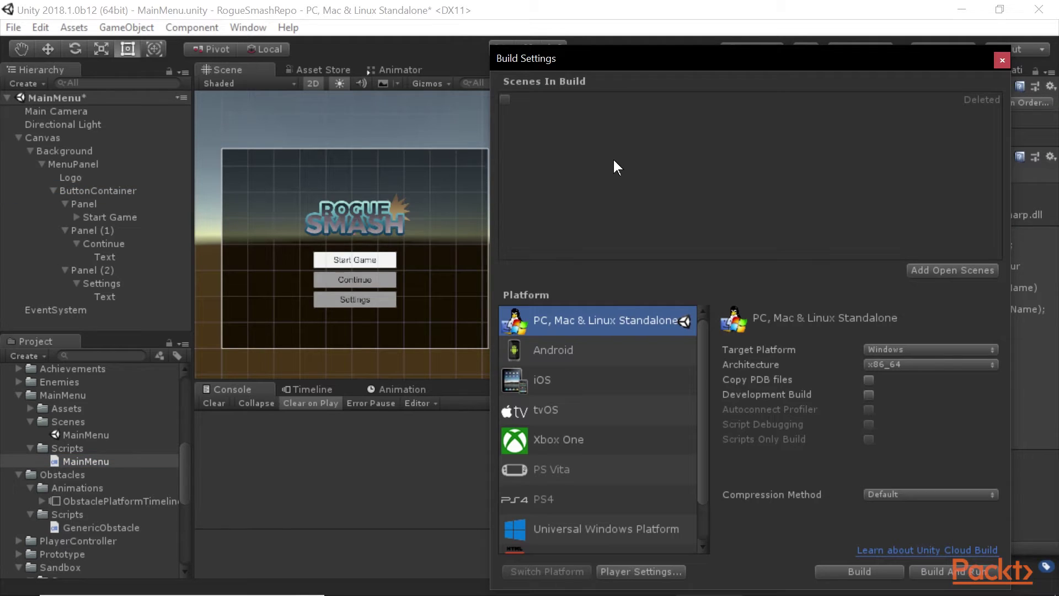
{"action": "left_click", "coordinate": [746, 99]}
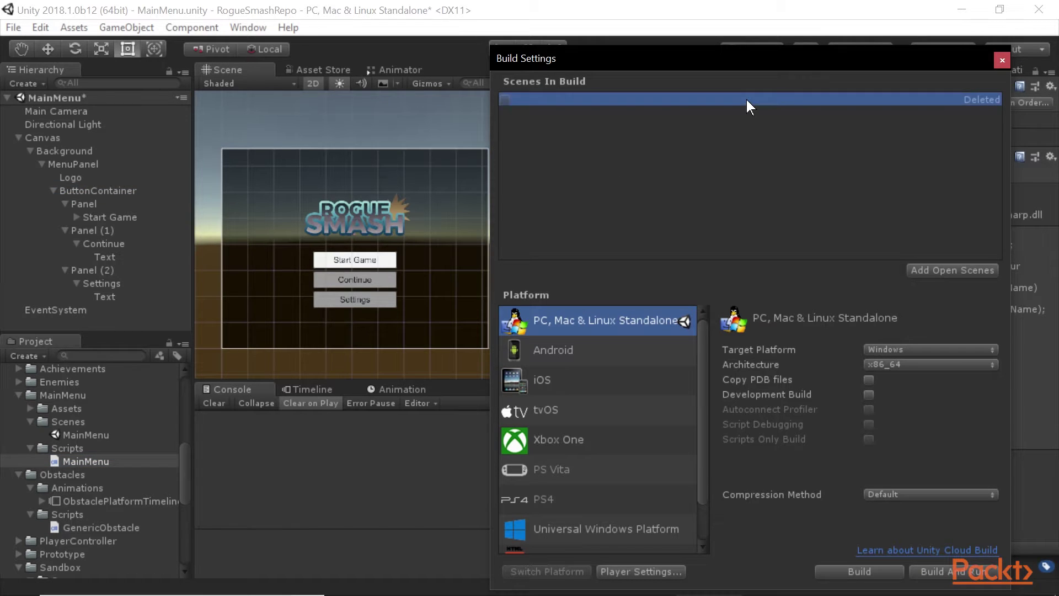
{"action": "key", "text": "Delete"}
Step: Drag the MainMenu and BossSandbox scenes into Scenes In Build at indices 0 and 1
{"action": "scroll", "coordinate": [108, 436], "scroll_direction": "down", "scroll_amount": 3}
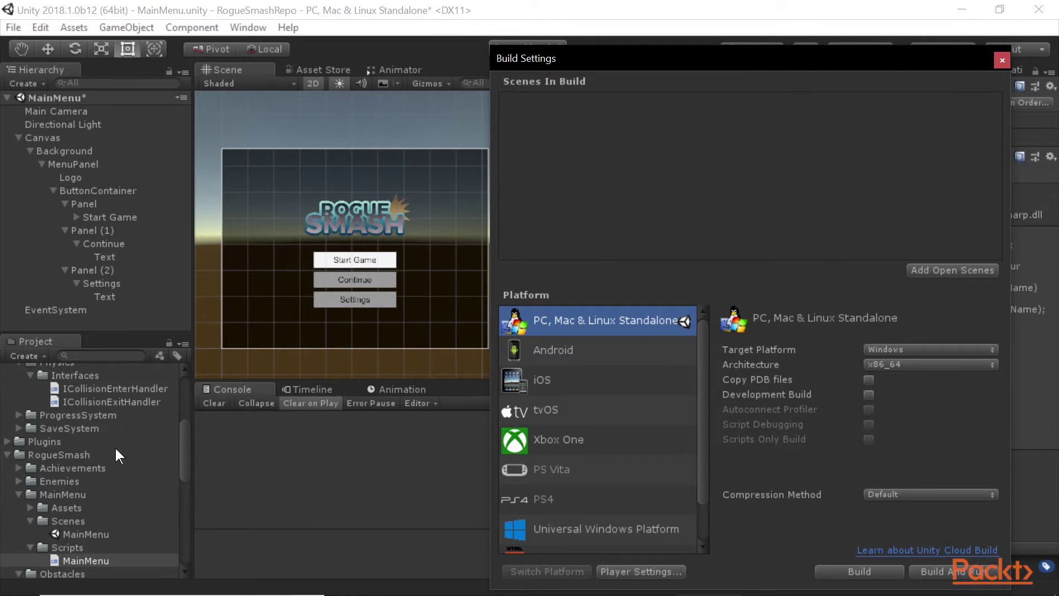
{"action": "scroll", "coordinate": [114, 448], "scroll_direction": "up", "scroll_amount": 3}
{"action": "left_click_drag", "start_coordinate": [87, 461], "coordinate": [614, 107]}
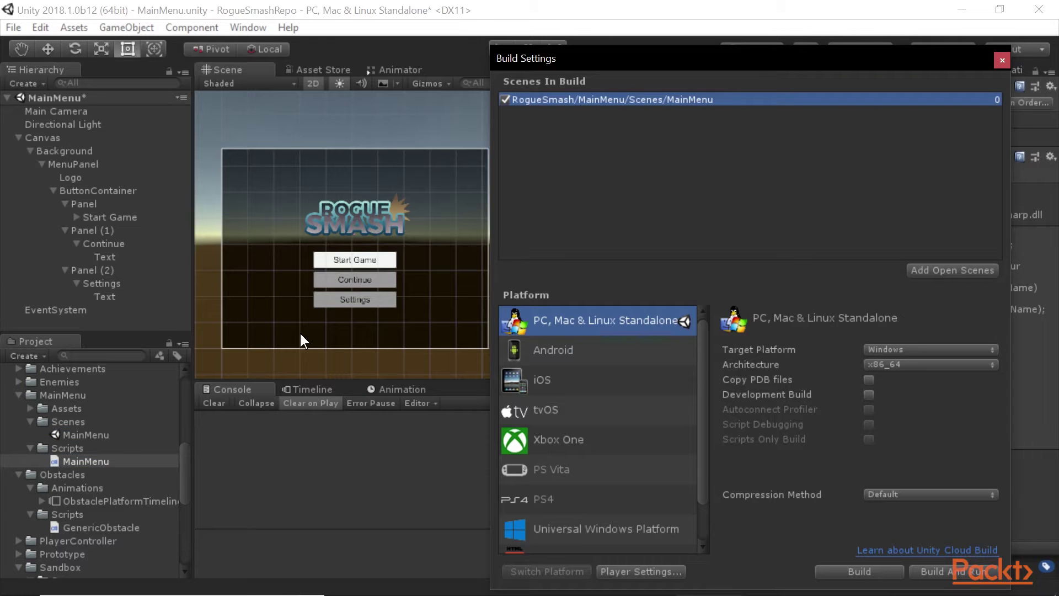
{"action": "scroll", "coordinate": [91, 458], "scroll_direction": "up", "scroll_amount": 3}
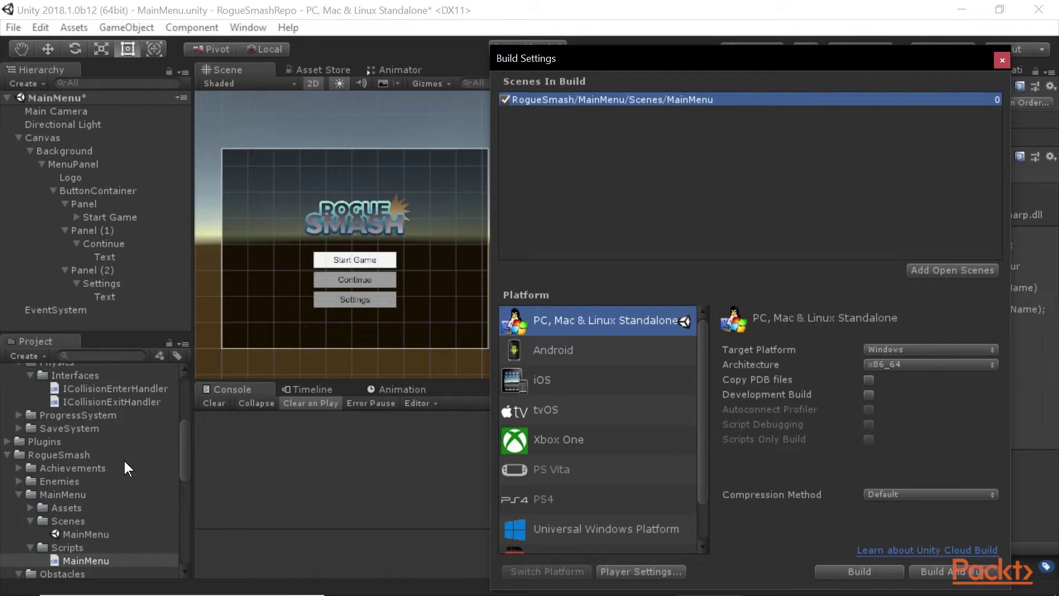
{"action": "scroll", "coordinate": [45, 480], "scroll_direction": "down", "scroll_amount": 5}
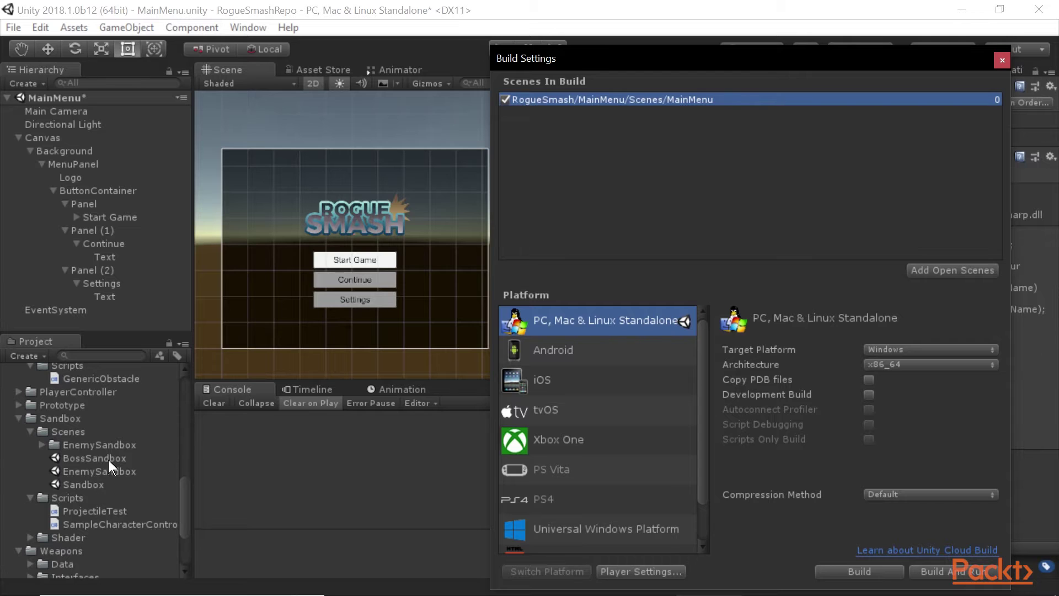
{"action": "left_click_drag", "start_coordinate": [108, 458], "coordinate": [663, 153]}
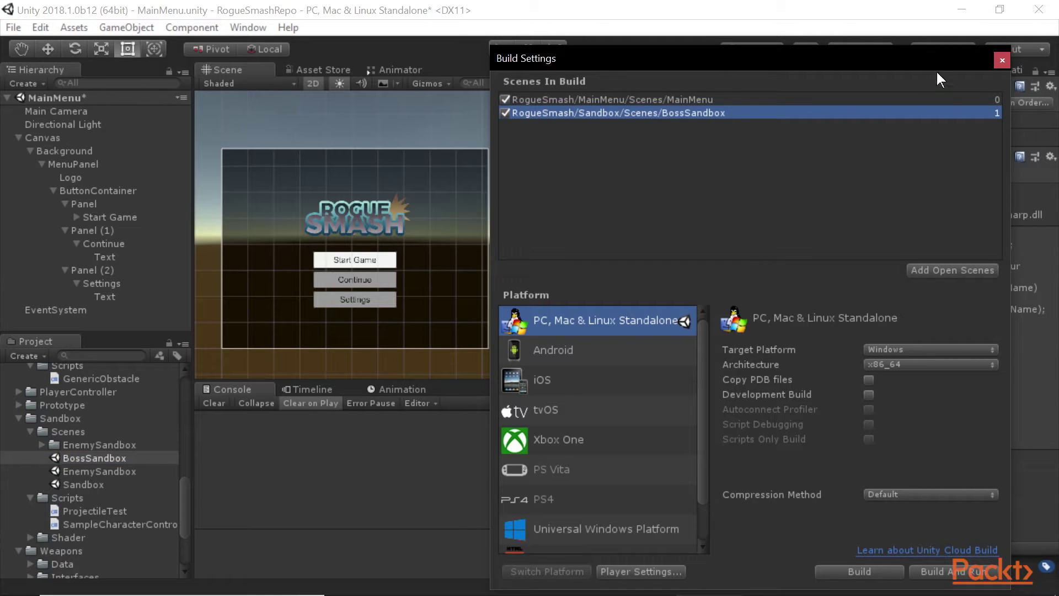
Step: Close Build Settings and add the MainMenu script to MenuPanel as a Main Menu (Script) component
{"action": "left_click", "coordinate": [1001, 59]}
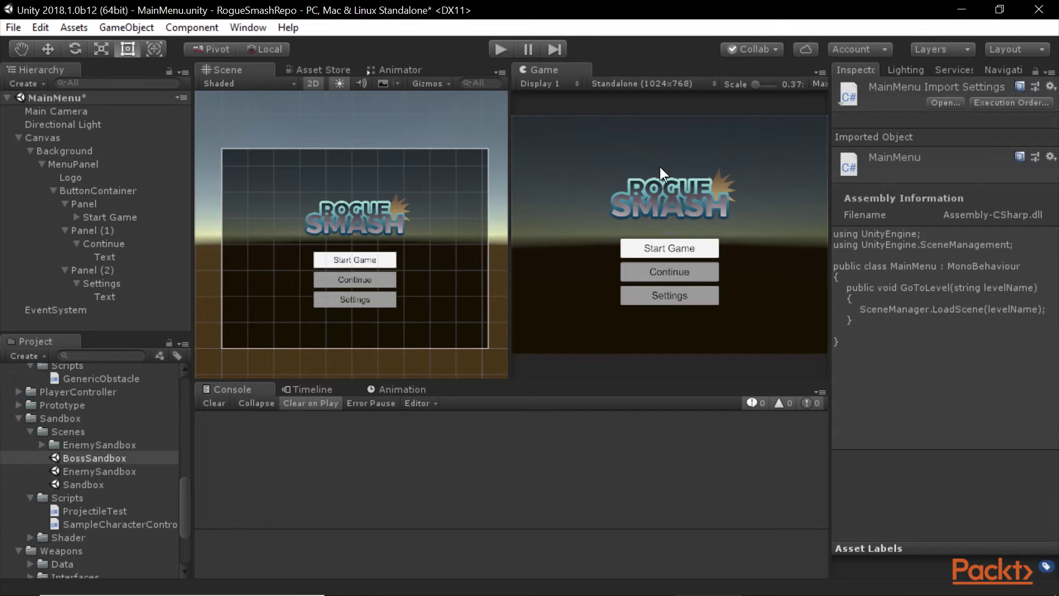
{"action": "left_click", "coordinate": [64, 164]}
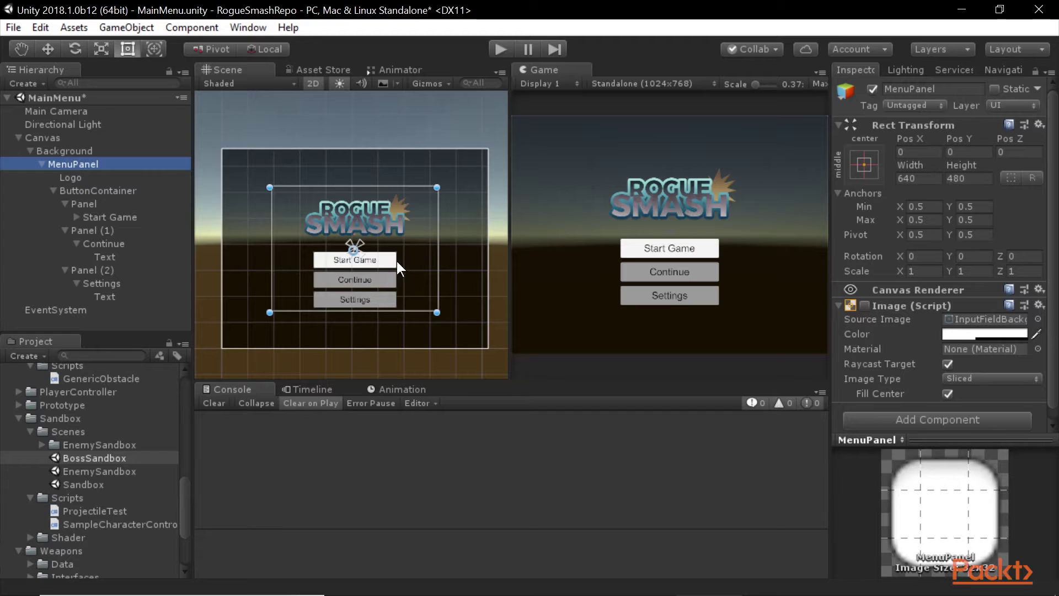
{"action": "scroll", "coordinate": [108, 457], "scroll_direction": "up", "scroll_amount": 3}
{"action": "scroll", "coordinate": [108, 456], "scroll_direction": "up", "scroll_amount": 3}
{"action": "scroll", "coordinate": [957, 365], "scroll_direction": "down", "scroll_amount": 1}
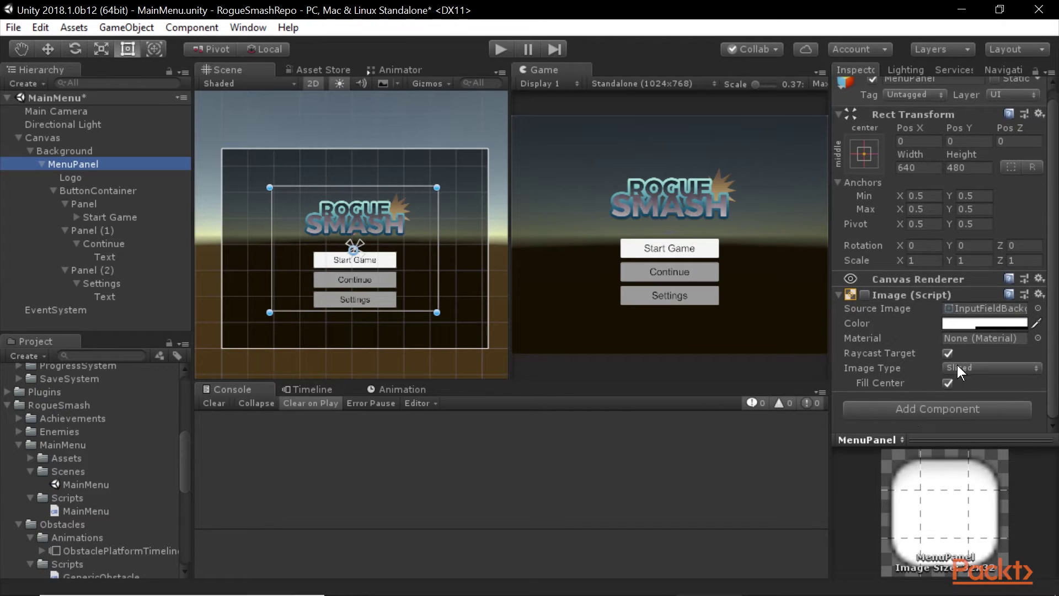
{"action": "left_click_drag", "start_coordinate": [74, 509], "coordinate": [1023, 396]}
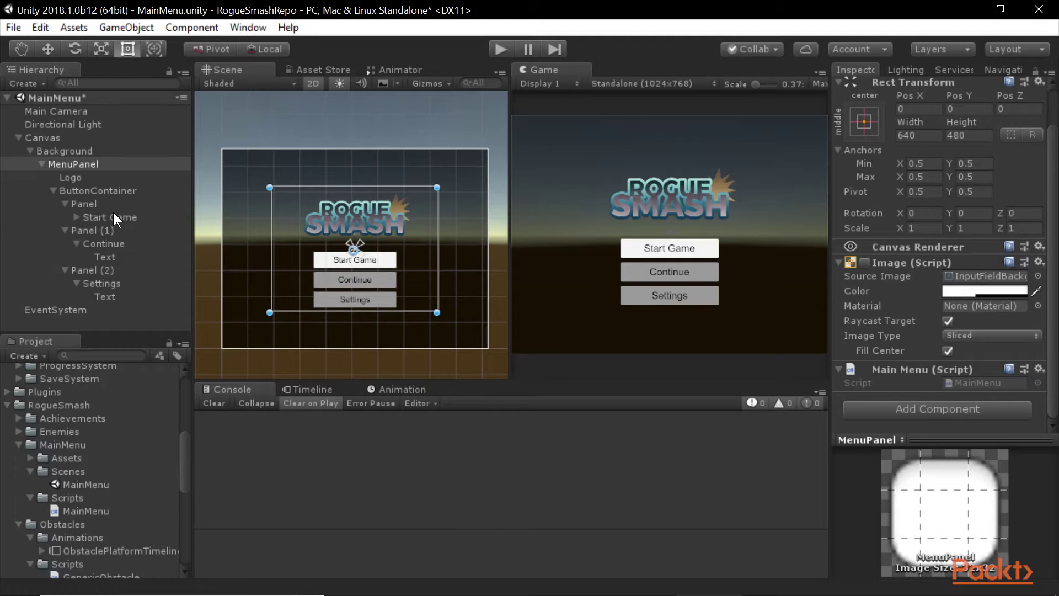
Step: Add an On Click entry to Start Game calling MenuPanel's MainMenu.GoToLevel with 'BossSandbox'
{"action": "left_click", "coordinate": [124, 220]}
{"action": "scroll", "coordinate": [1007, 290], "scroll_direction": "down", "scroll_amount": 5}
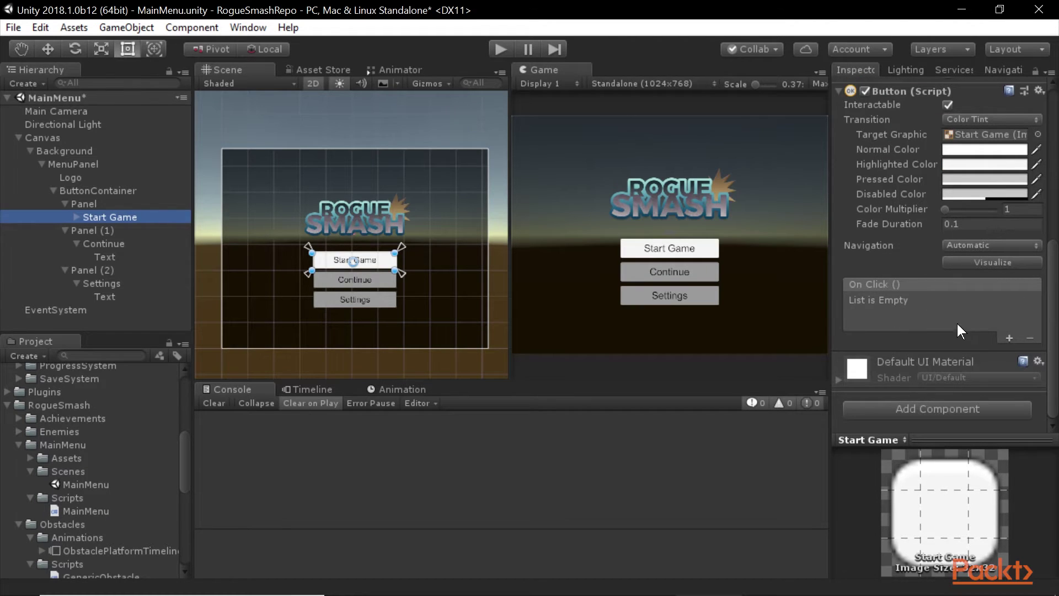
{"action": "left_click", "coordinate": [1008, 338]}
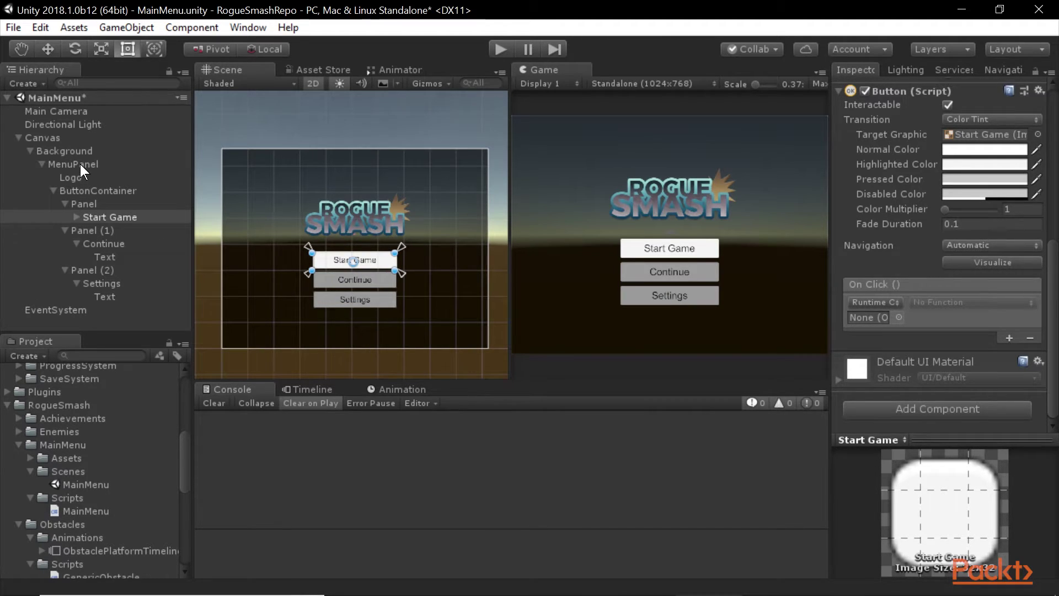
{"action": "left_click_drag", "start_coordinate": [81, 164], "coordinate": [868, 316]}
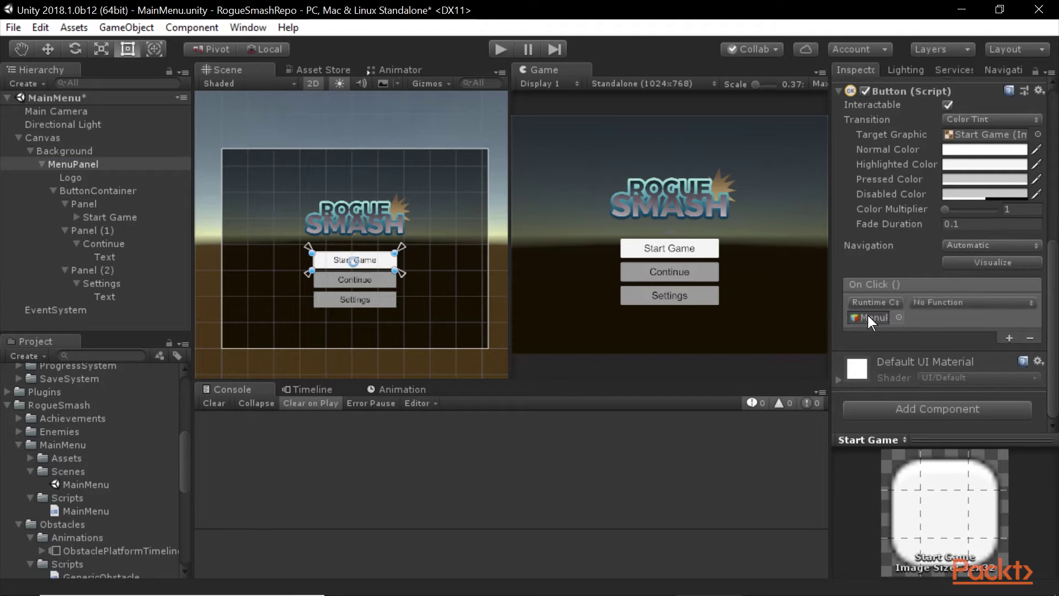
{"action": "left_click", "coordinate": [951, 302]}
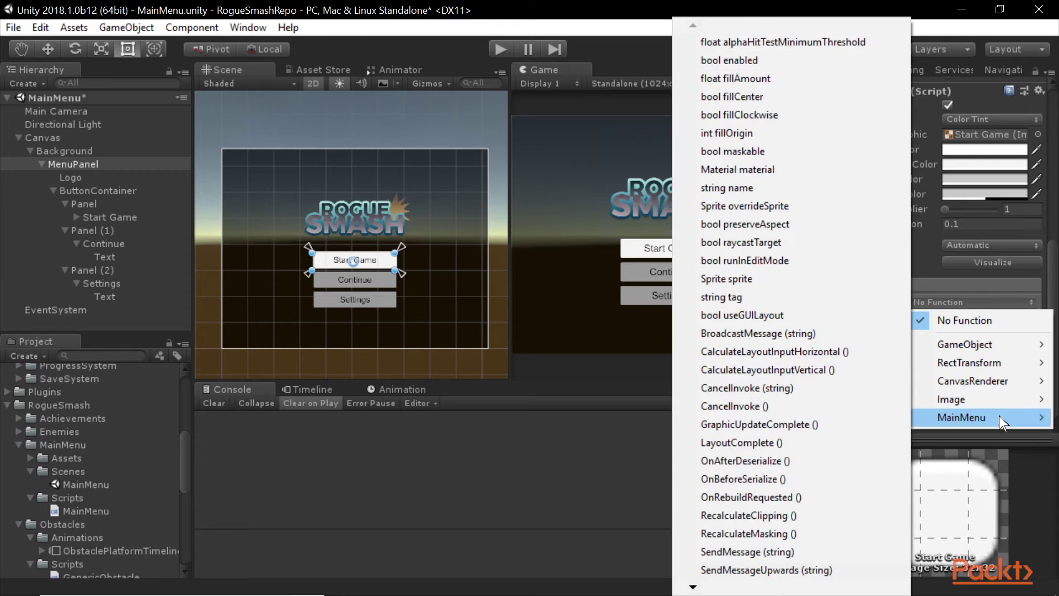
{"action": "mouse_move", "coordinate": [999, 415]}
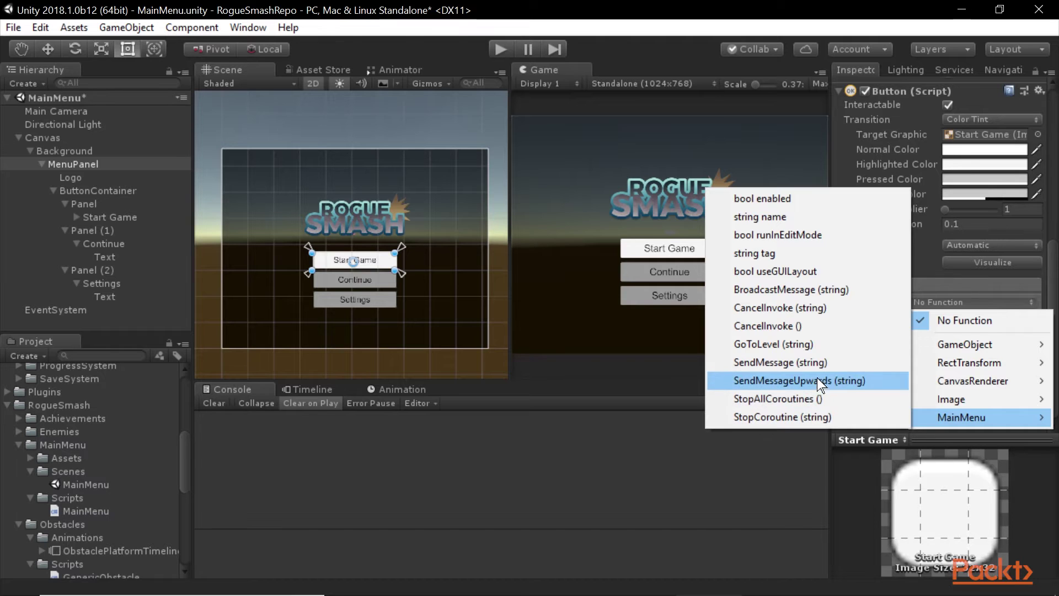
{"action": "left_click", "coordinate": [794, 343]}
{"action": "left_click", "coordinate": [962, 321]}
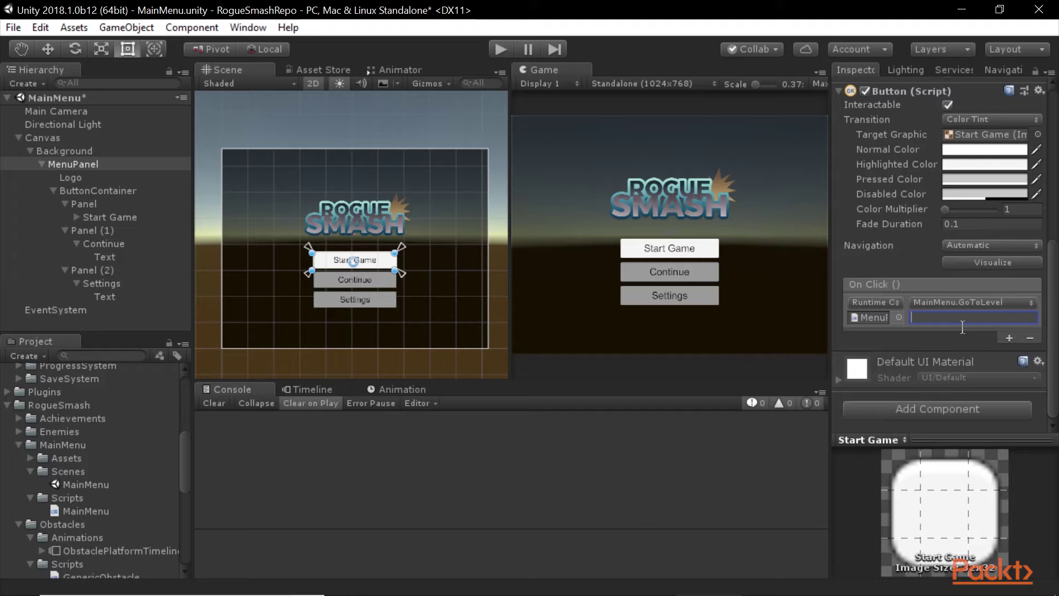
{"action": "scroll", "coordinate": [99, 467], "scroll_direction": "down", "scroll_amount": 5}
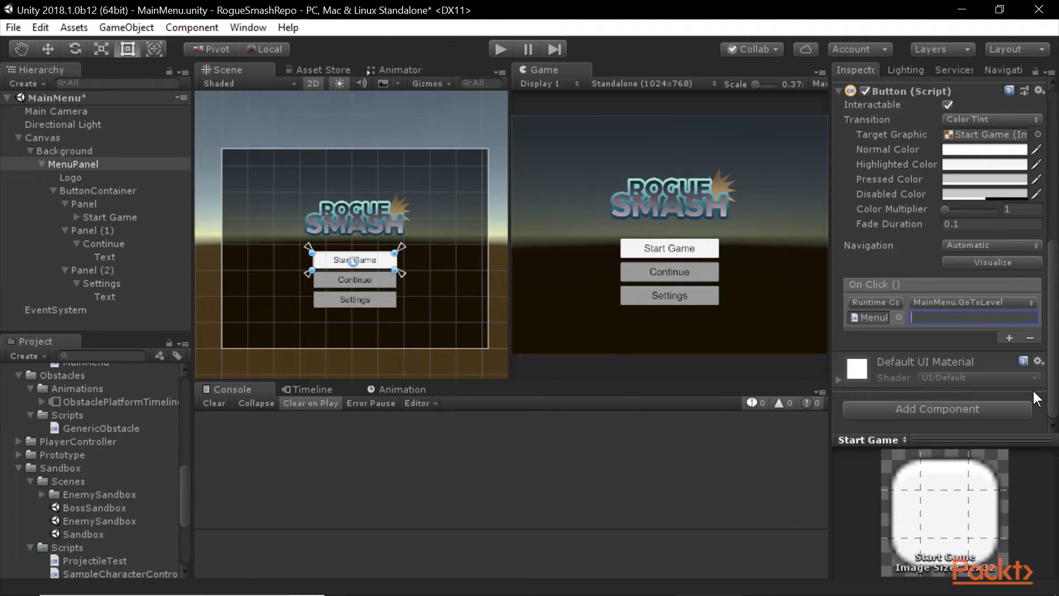
{"action": "type", "text": "BossSandbox"}
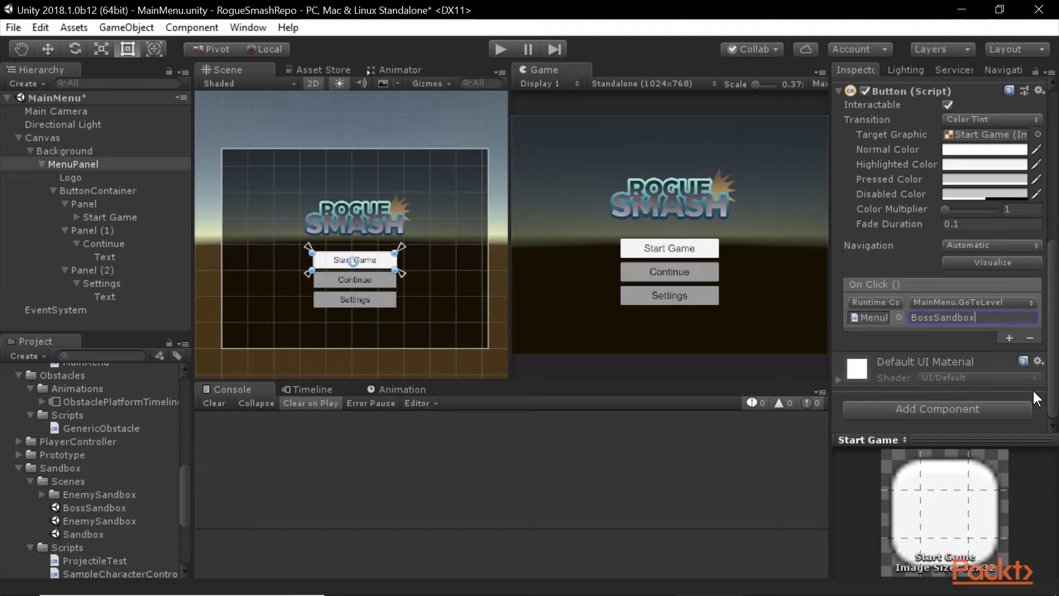
Step: Play the scene, confirm Start Game loads BossSandbox, then stop Play mode
{"action": "left_click", "coordinate": [497, 46]}
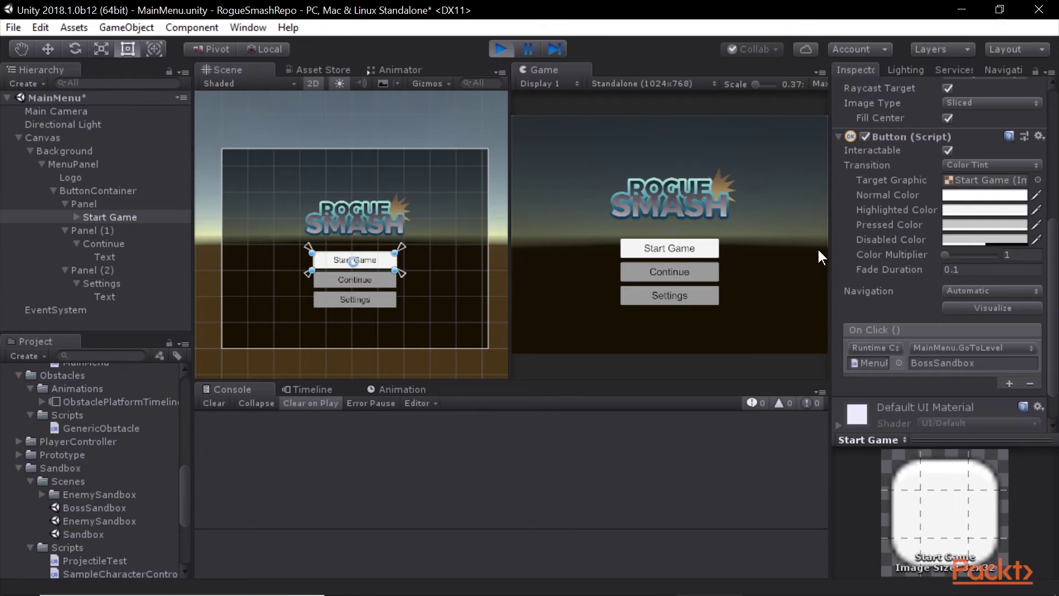
{"action": "left_click", "coordinate": [668, 247]}
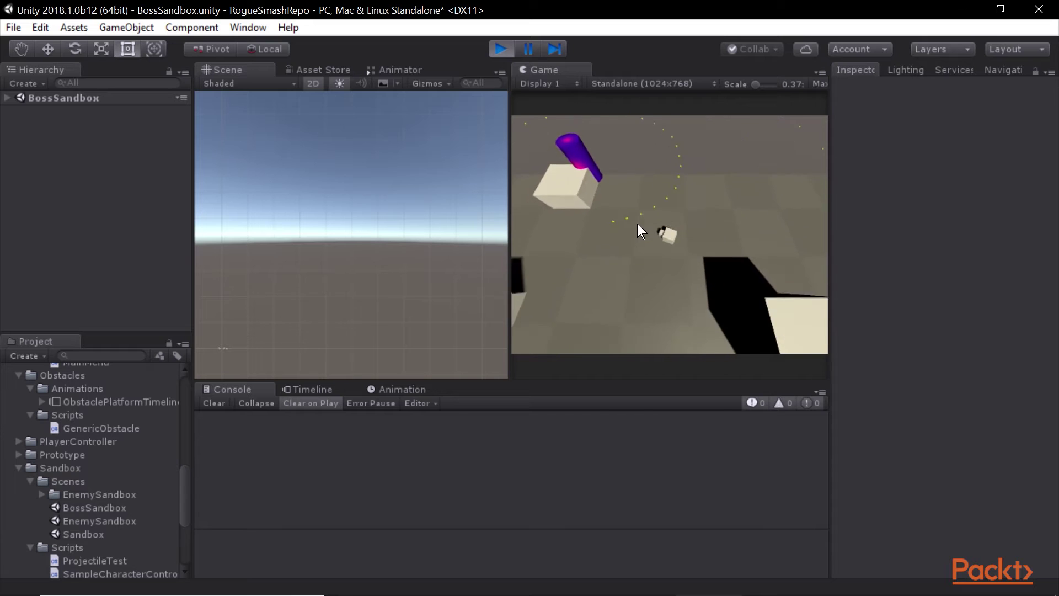
{"action": "left_click", "coordinate": [500, 48]}
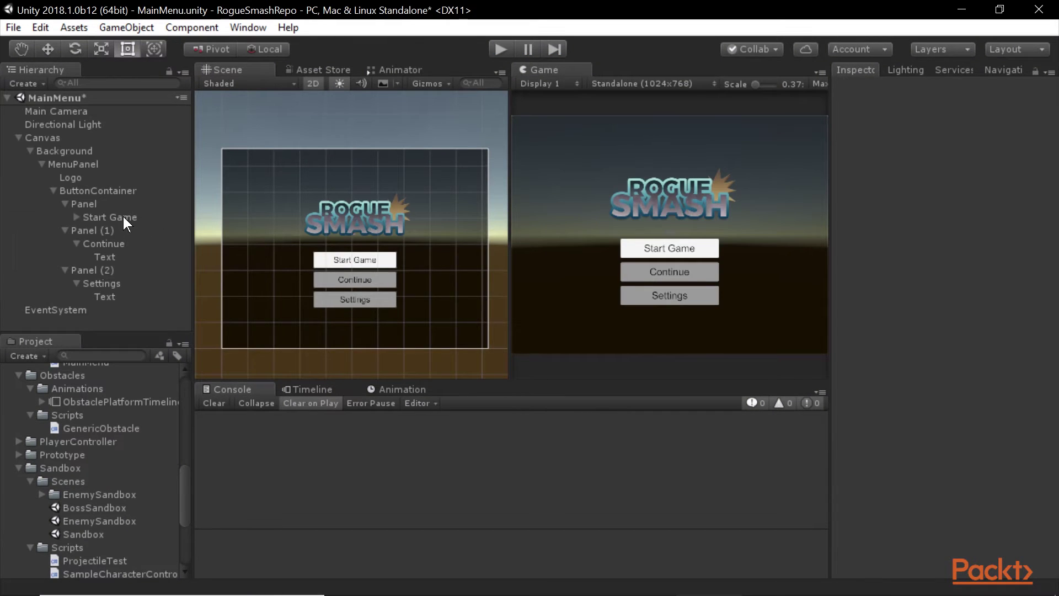
Step: Check the Start Game object, select MenuPanel, and switch to Rider with MainMenu.cs
{"action": "left_click", "coordinate": [124, 216]}
{"action": "scroll", "coordinate": [950, 355], "scroll_direction": "down", "scroll_amount": 10}
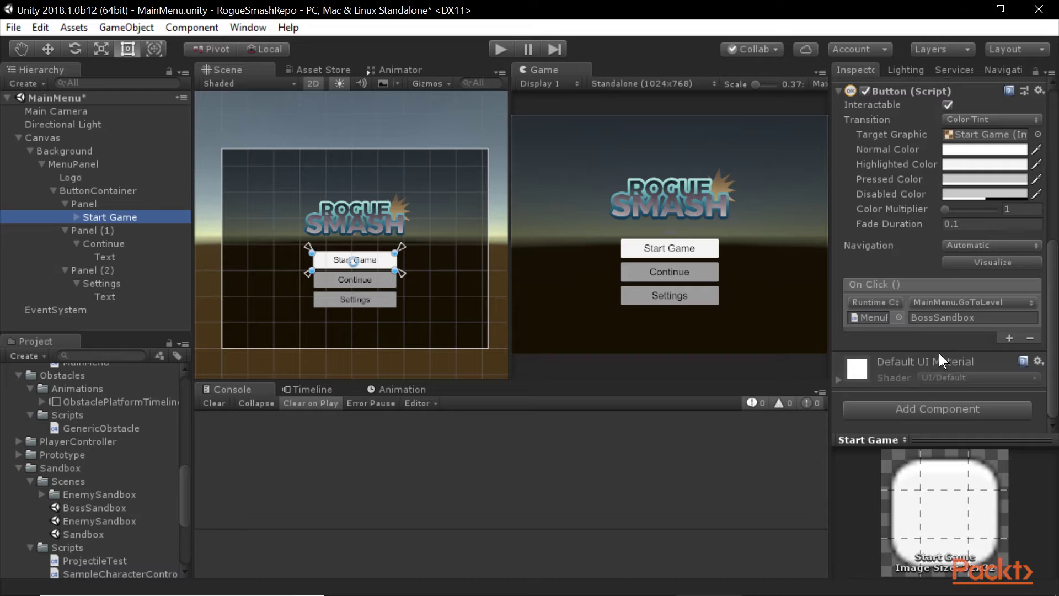
{"action": "scroll", "coordinate": [953, 262], "scroll_direction": "up", "scroll_amount": 3}
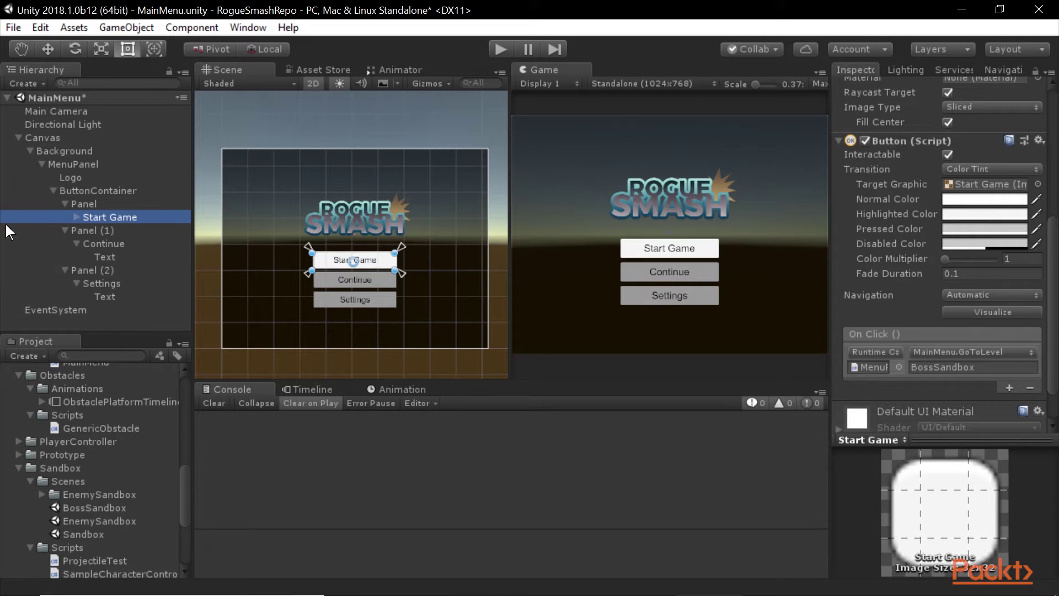
{"action": "left_click", "coordinate": [86, 164]}
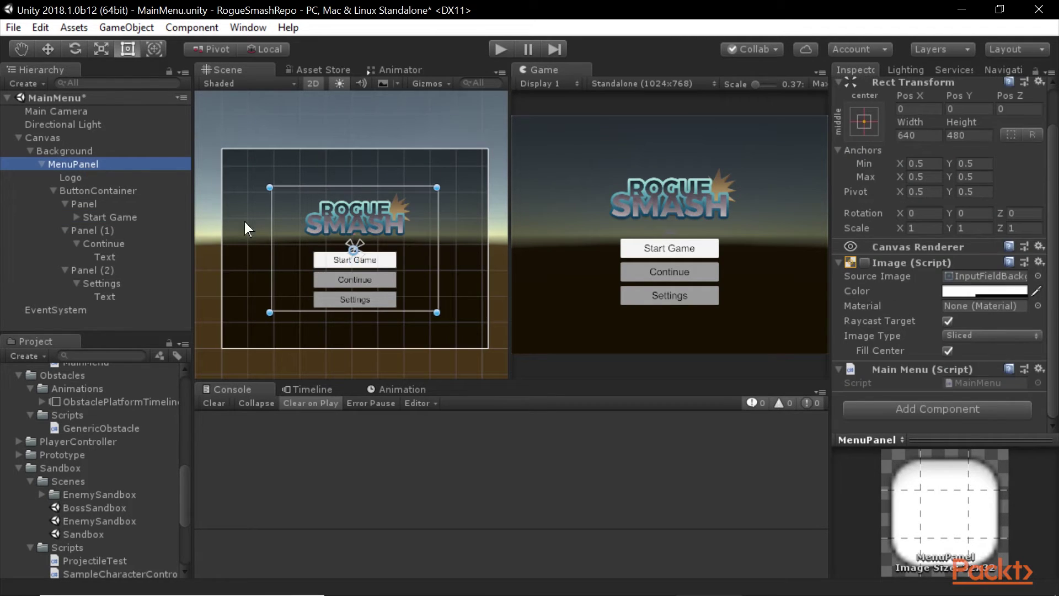
{"action": "key", "text": "alt+Tab"}
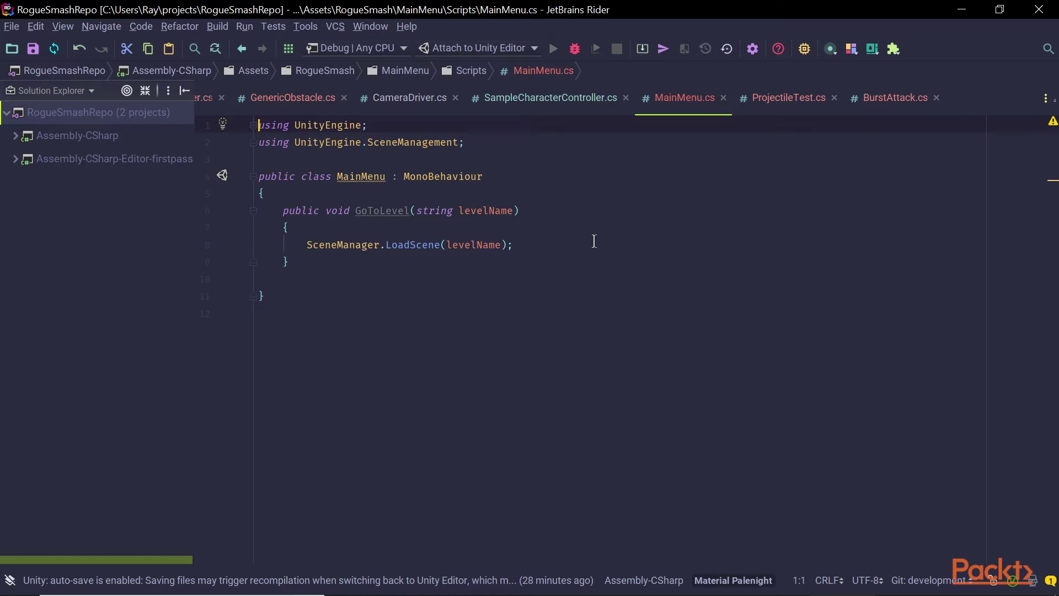
Step: Declare '[SerializeField] private Button startGameButton;' at the top of the MainMenu class
{"action": "left_click", "coordinate": [535, 202]}
{"action": "key", "text": "Return"}
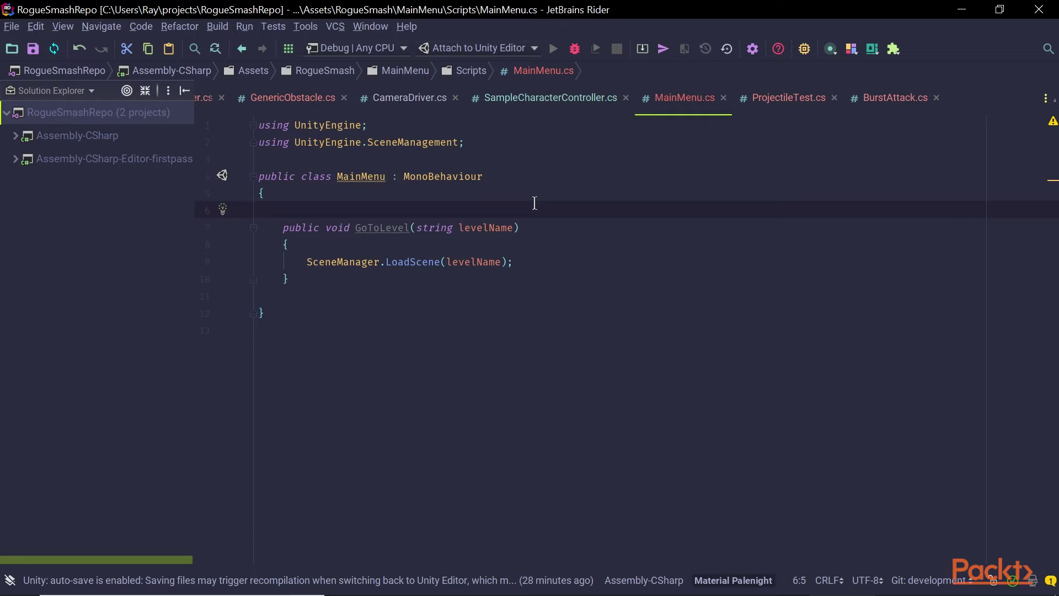
{"action": "type", "text": "[Seria"}
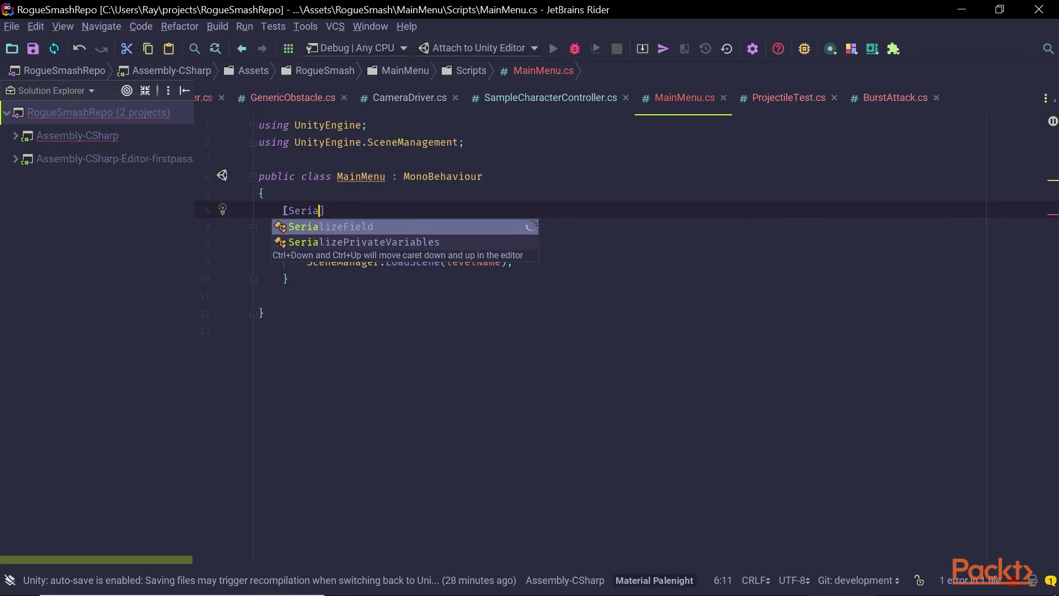
{"action": "key", "text": "Return"}
{"action": "type", "text": "] "}
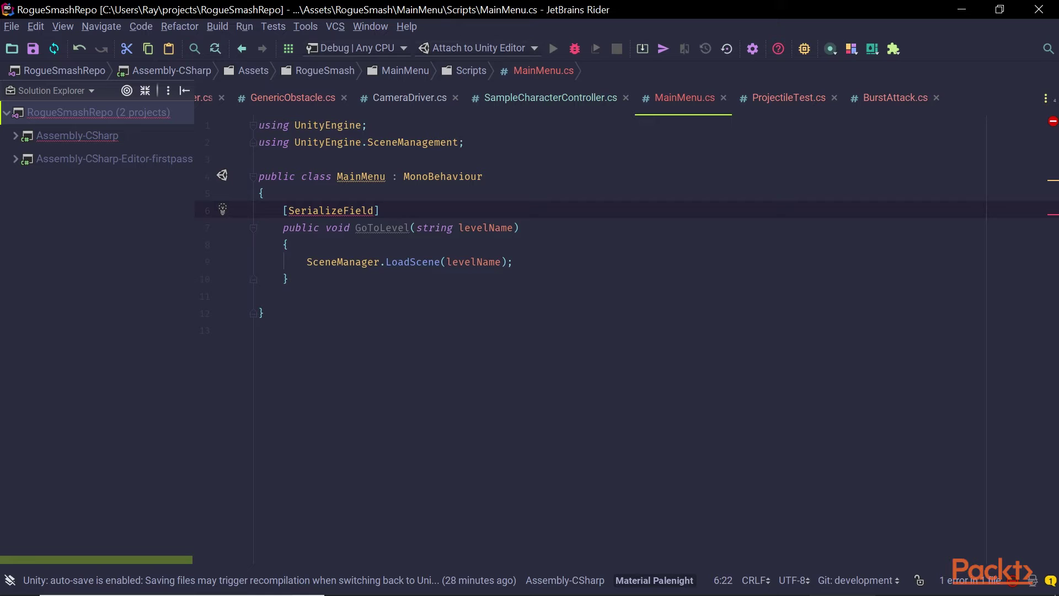
{"action": "type", "text": "private B"}
{"action": "key", "text": "Return"}
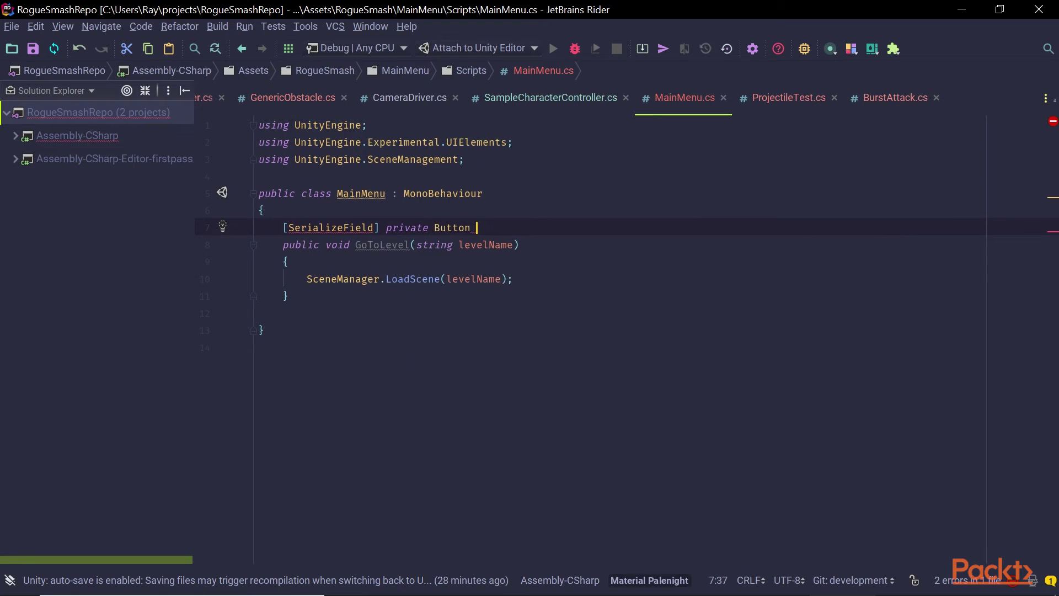
{"action": "type", "text": "startGame"}
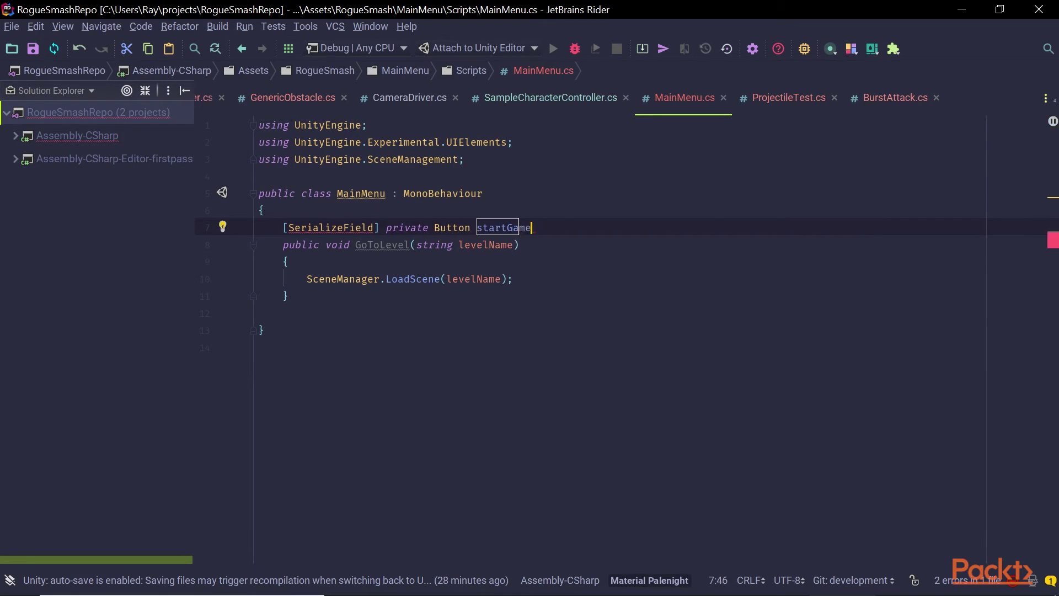
{"action": "type", "text": "Button;"}
{"action": "key", "text": "Return"}
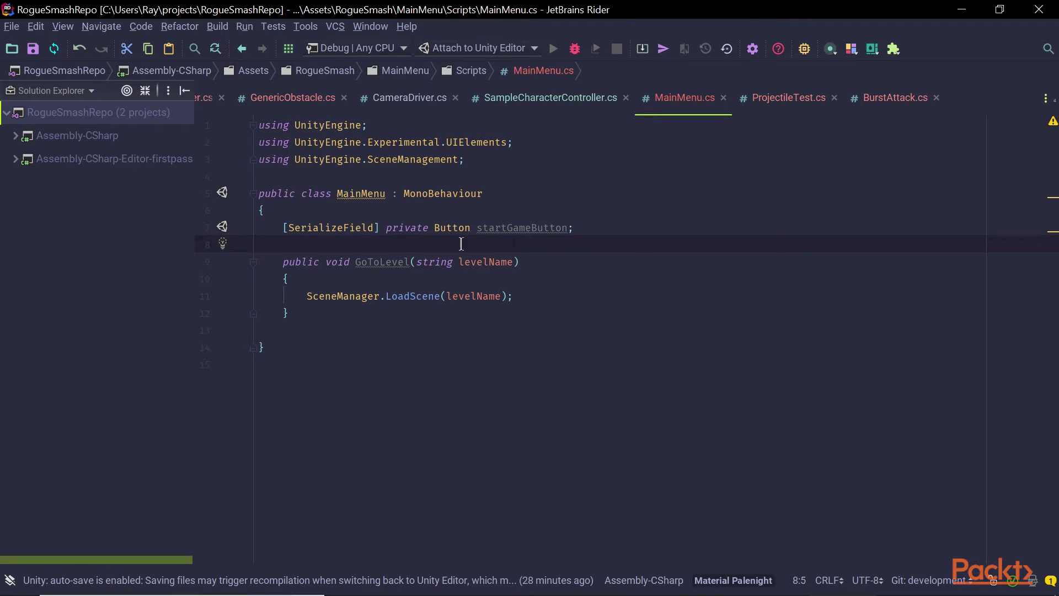
Step: Add a 'private void Awake()' method below the startGameButton field
{"action": "left_click", "coordinate": [628, 235]}
{"action": "key", "text": "Return"}
{"action": "key", "text": "Return"}
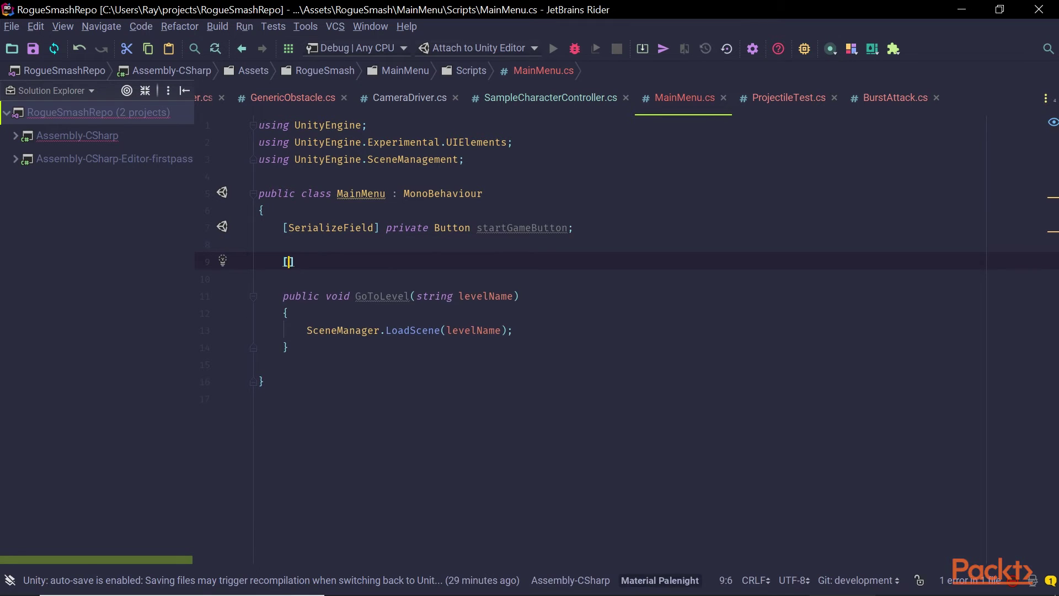
{"action": "type", "text": "priv"}
{"action": "key", "text": "Return"}
{"action": "type", "text": "void Awa"}
{"action": "key", "text": "Return"}
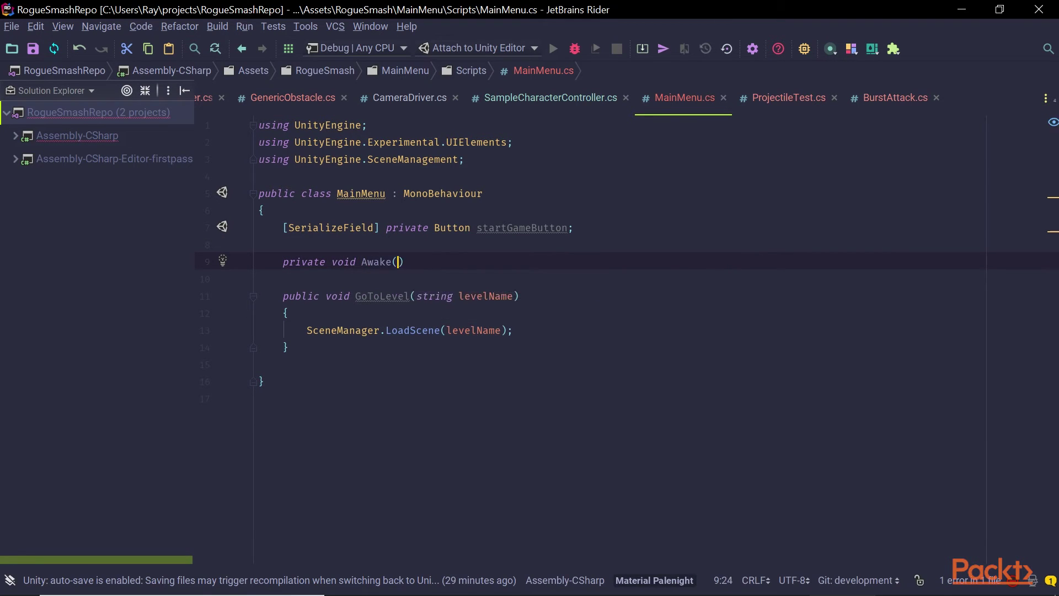
{"action": "key", "text": "Return"}
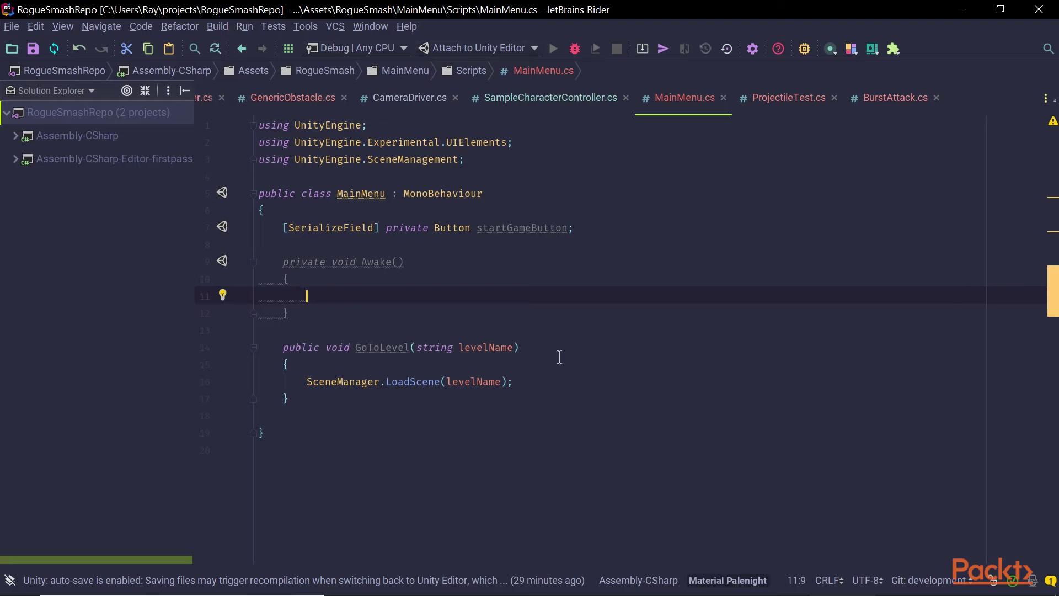
Step: Start Awake's body with startGameButton, removing the mistyped click member
{"action": "mouse_move", "coordinate": [513, 239]}
{"action": "mouse_move", "coordinate": [495, 240]}
{"action": "type", "text": "startGameButton"}
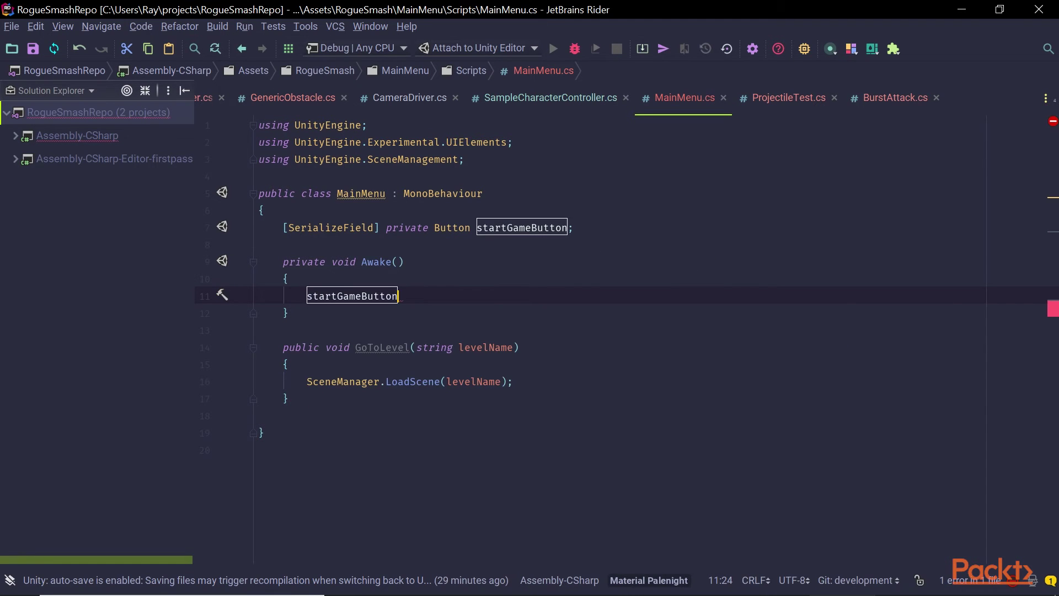
{"action": "type", "text": "."}
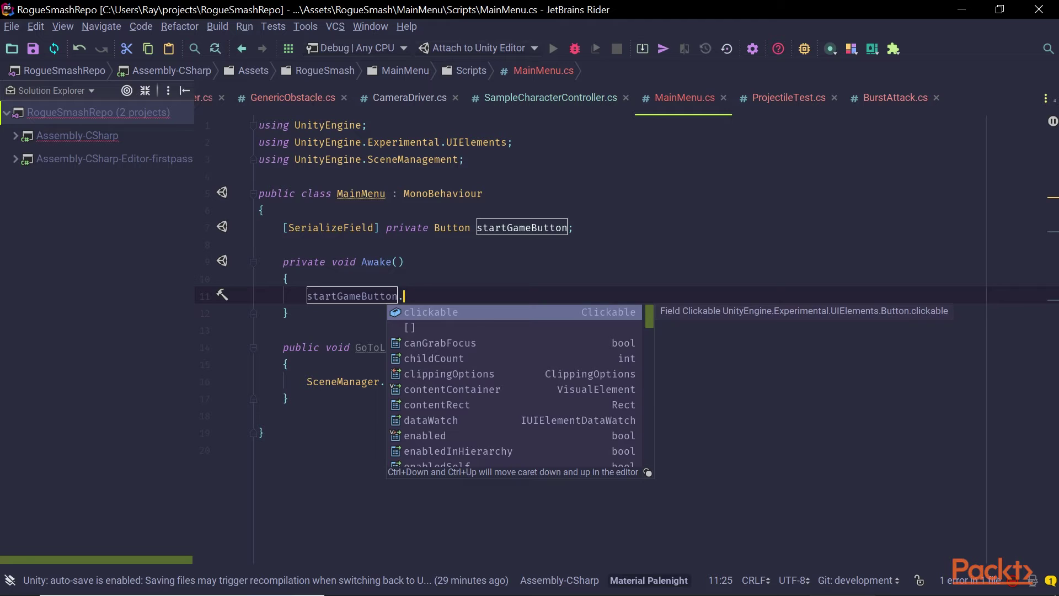
{"action": "type", "text": "cl"}
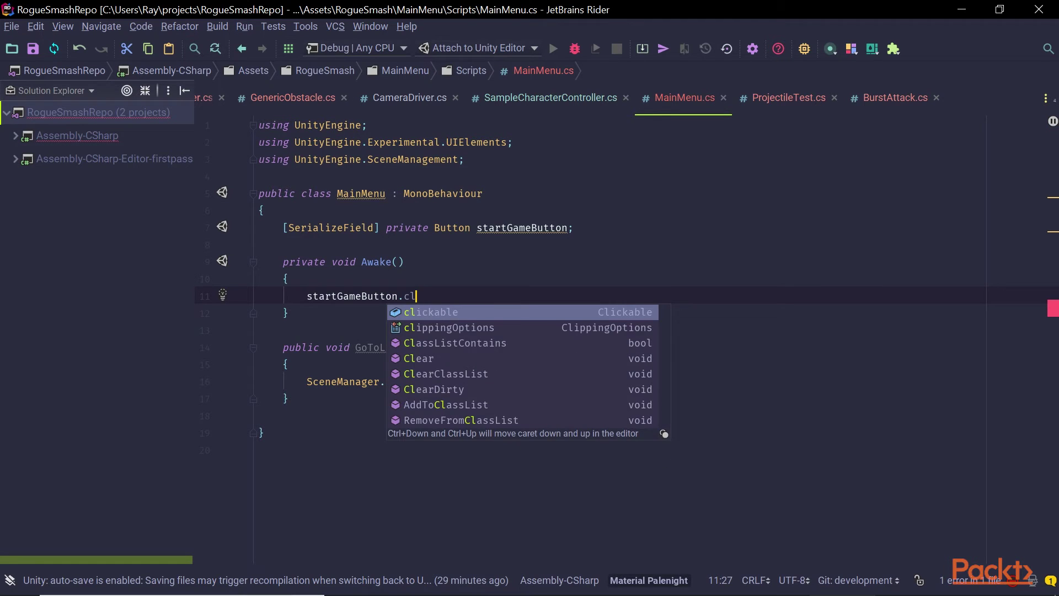
{"action": "type", "text": "ick"}
{"action": "key", "text": "ctrl+shift+Left"}
{"action": "type", "text": "onb"}
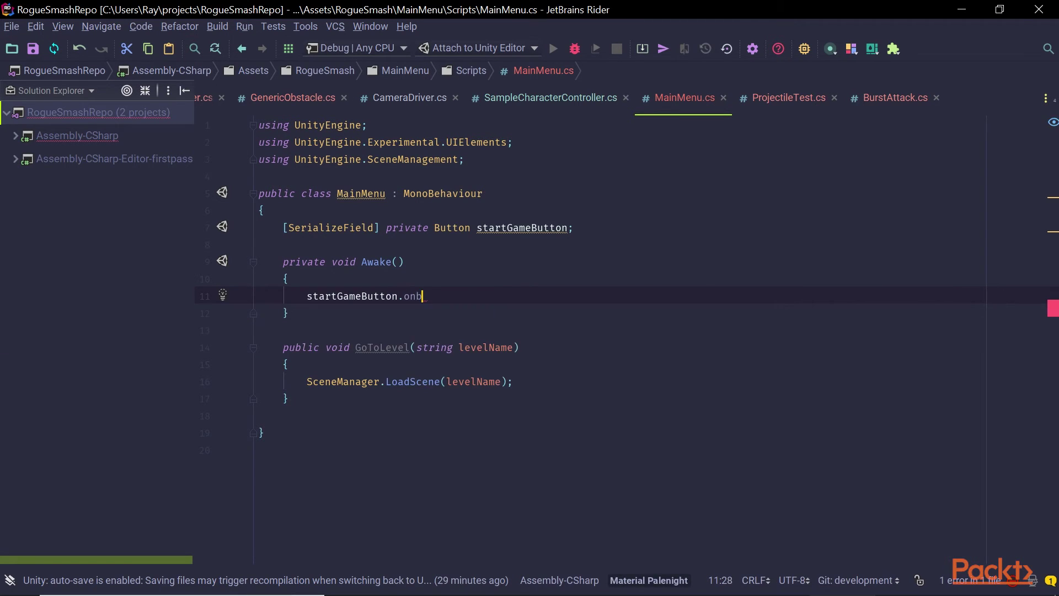
{"action": "key", "text": "BackSpace"}
{"action": "type", "text": "cli"}
{"action": "key", "text": "ctrl+shift+Left"}
{"action": "key", "text": "BackSpace"}
{"action": "key", "text": "BackSpace"}
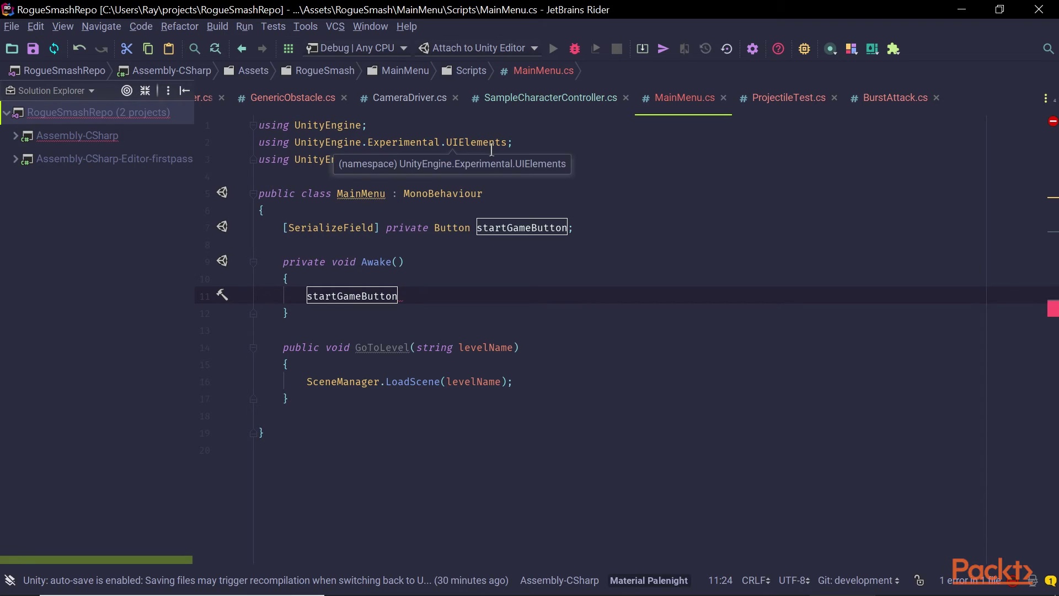
Step: Change the 'UnityEngine.Experimental.UIElements' import to 'UnityEngine.UI'
{"action": "left_click", "coordinate": [516, 142]}
{"action": "key", "text": "ctrl+shift+Left"}
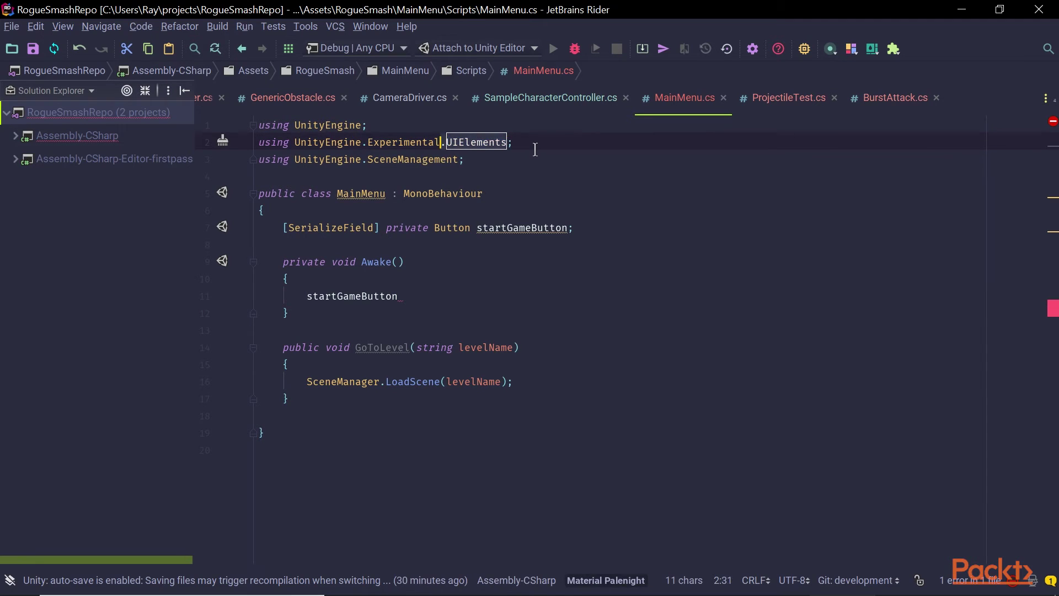
{"action": "key", "text": "ctrl+shift+Left"}
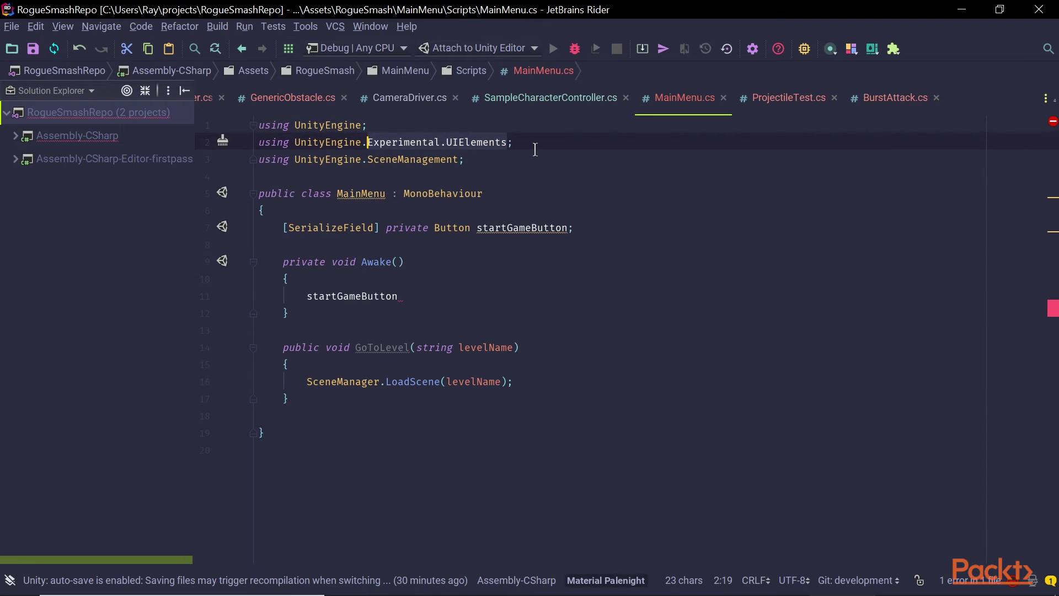
{"action": "type", "text": "UI"}
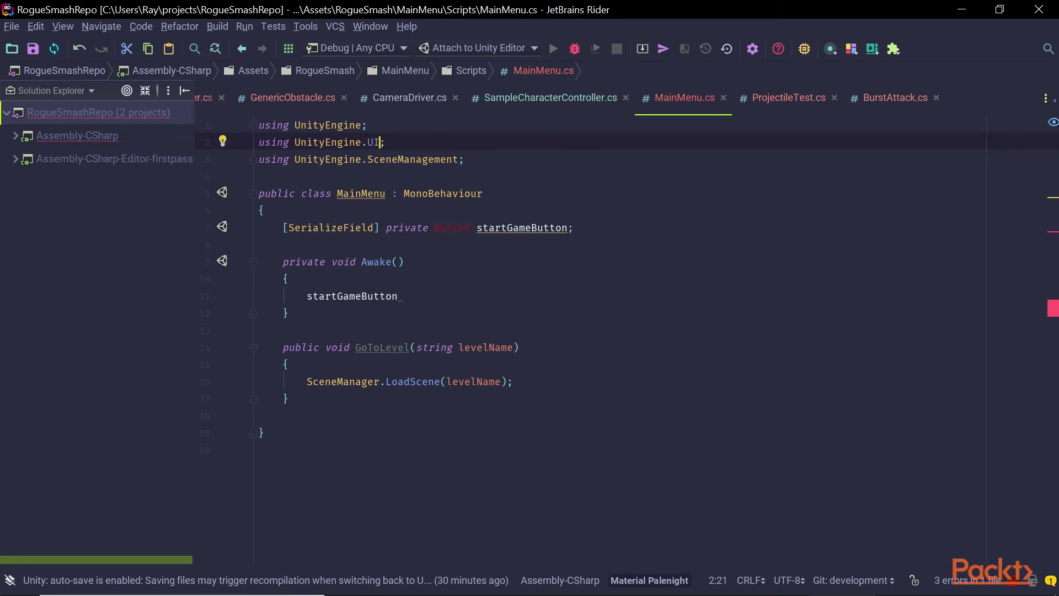
Step: Extend the Awake line to read startGameButton.onClick
{"action": "left_click", "coordinate": [465, 303]}
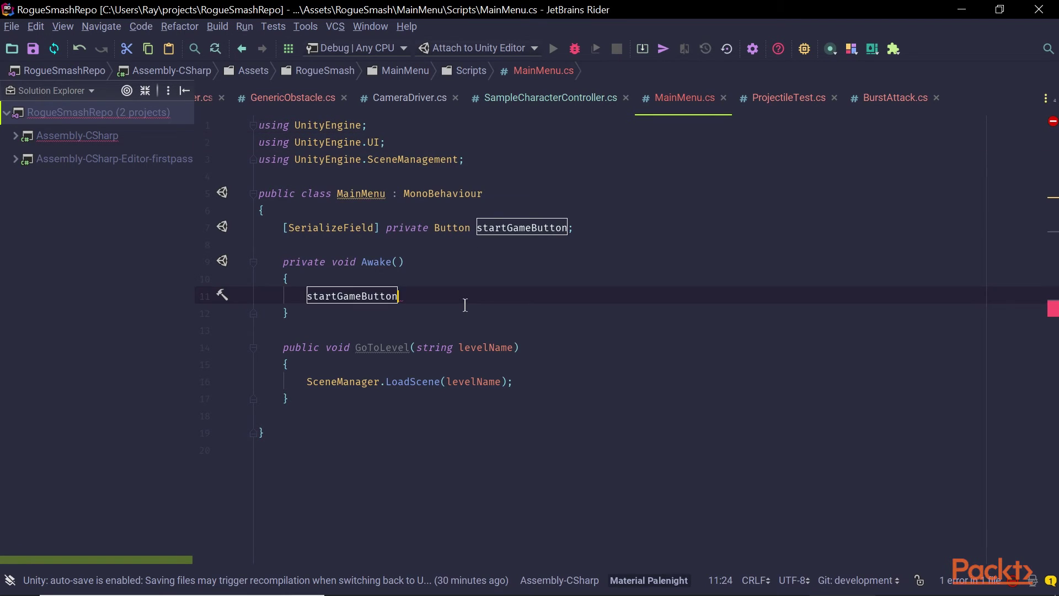
{"action": "type", "text": "."}
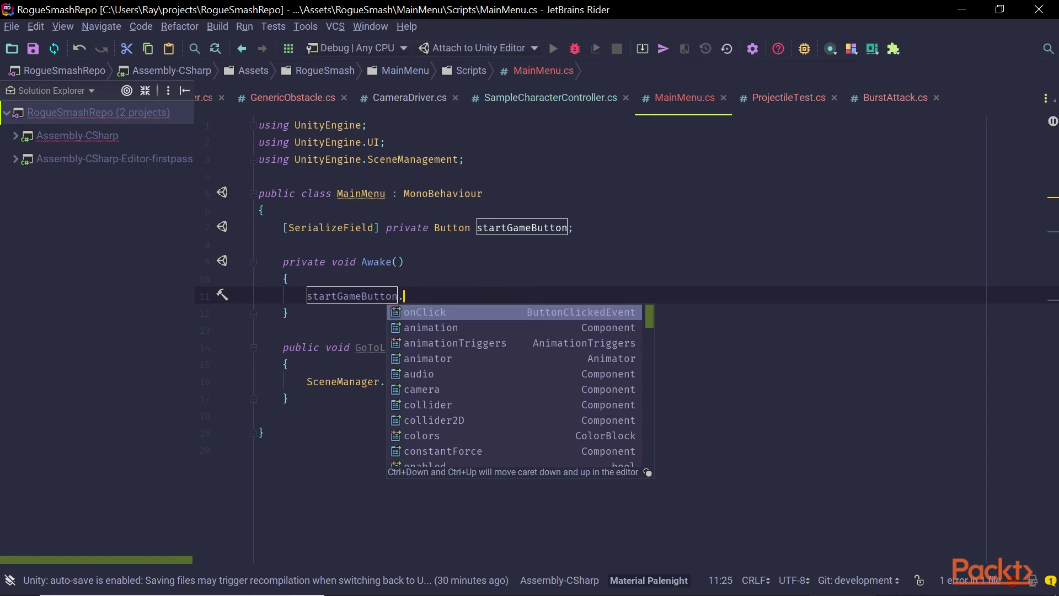
{"action": "key", "text": "Return"}
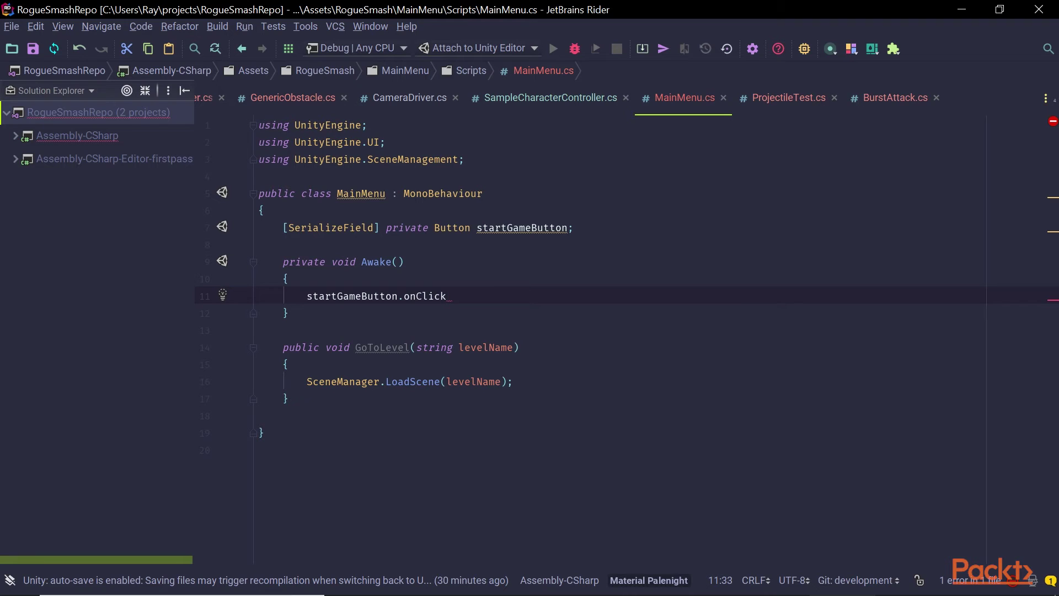
Step: Make the Awake line startGameButton.onClick.AddListener(StartGame)
{"action": "type", "text": "+="}
{"action": "key", "text": "BackSpace"}
{"action": "key", "text": "BackSpace"}
{"action": "key", "text": "BackSpace"}
{"action": "type", "text": ".A"}
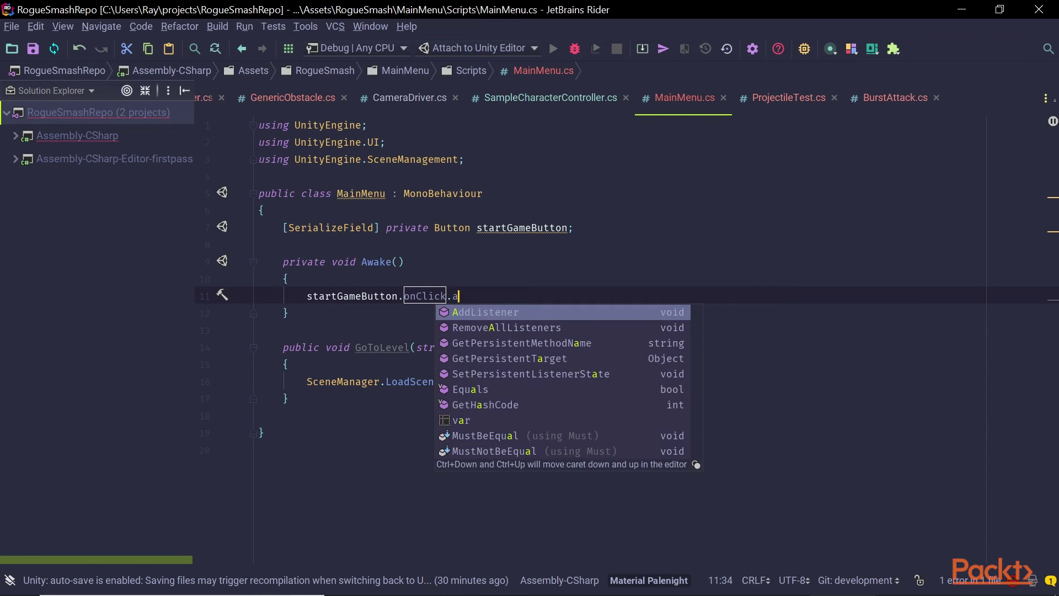
{"action": "key", "text": "Return"}
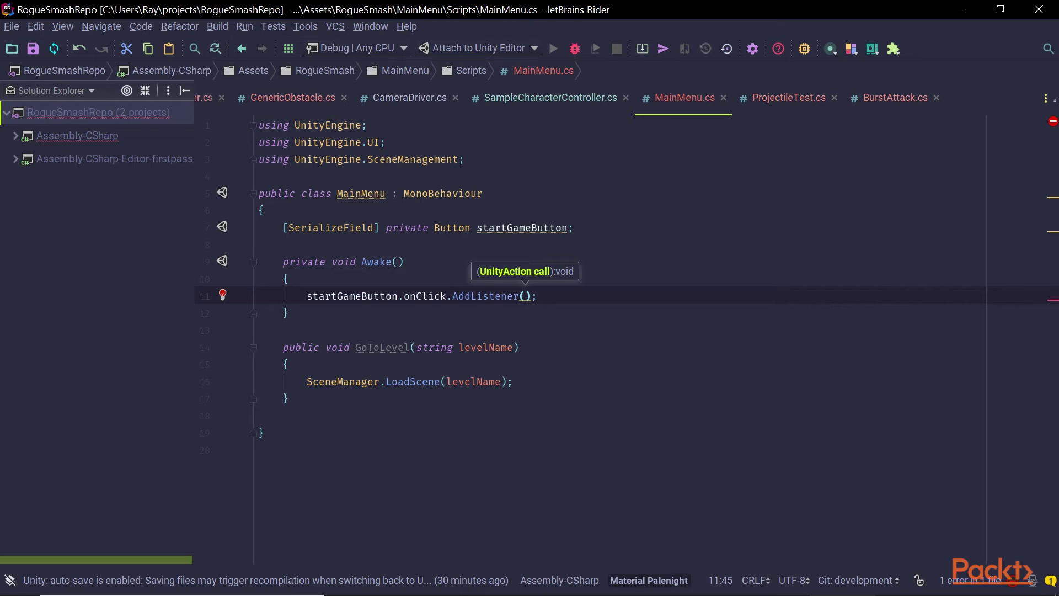
{"action": "type", "text": "StartGame"}
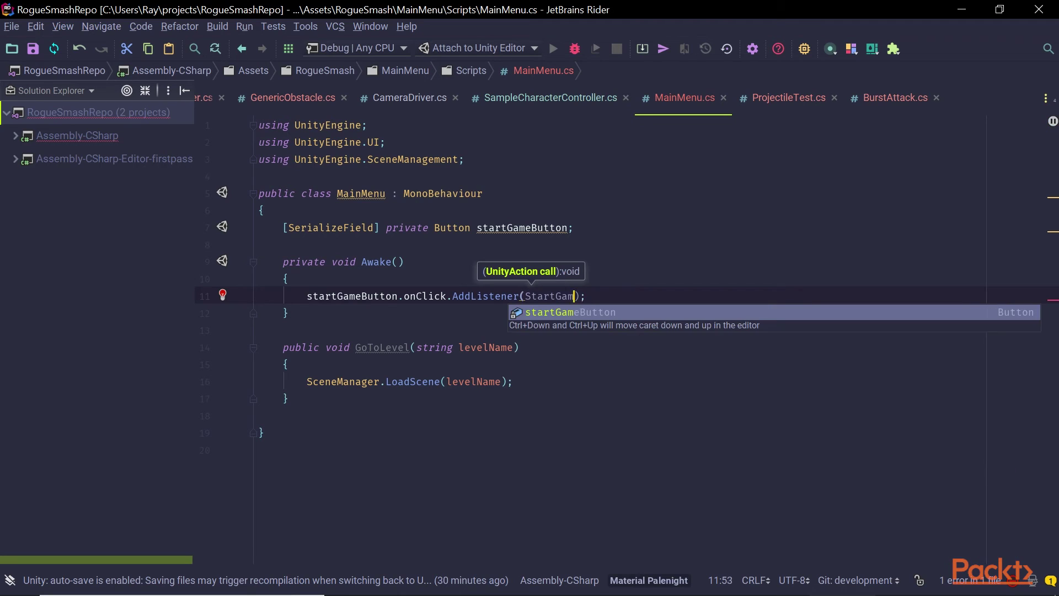
{"action": "key", "text": "Escape"}
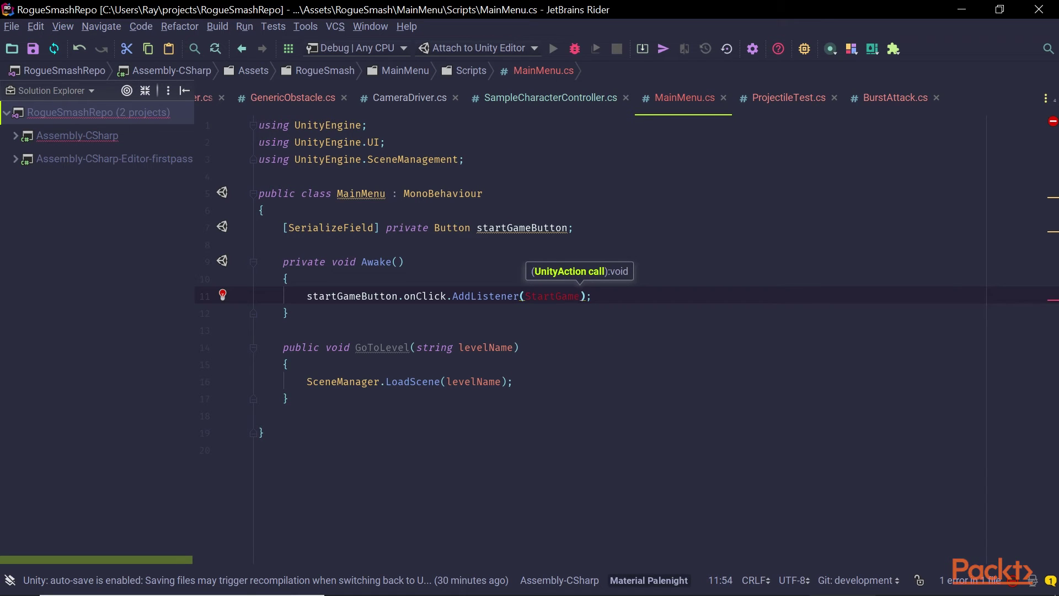
Step: Generate a StartGame method whose body calls GoToLevel("BossSandbox")
{"action": "key", "text": "alt+Return"}
{"action": "key", "text": "Return"}
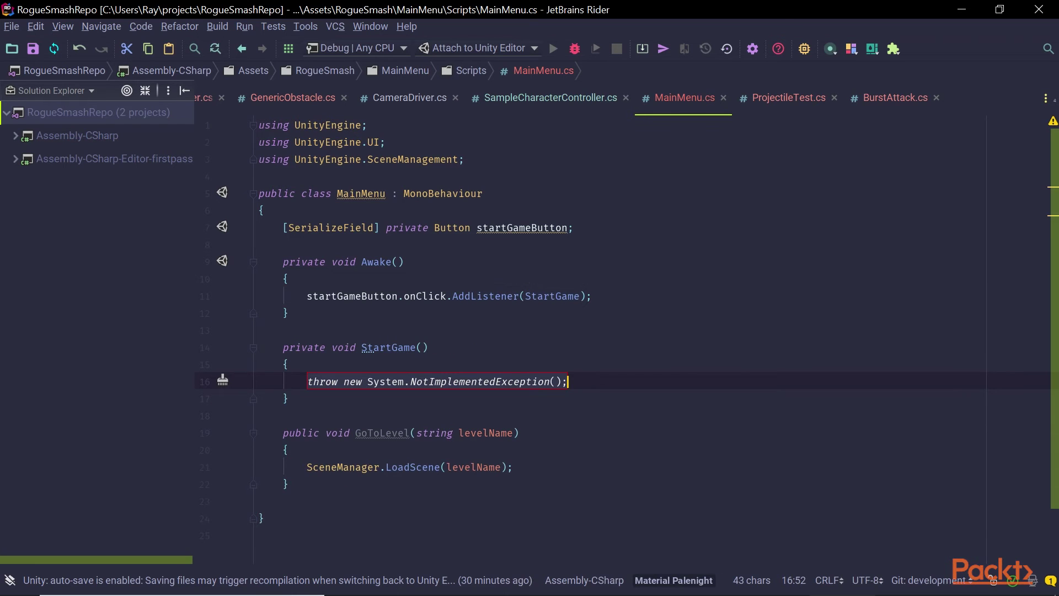
{"action": "key", "text": "Escape"}
{"action": "key", "text": "shift+Home"}
{"action": "key", "text": "BackSpace"}
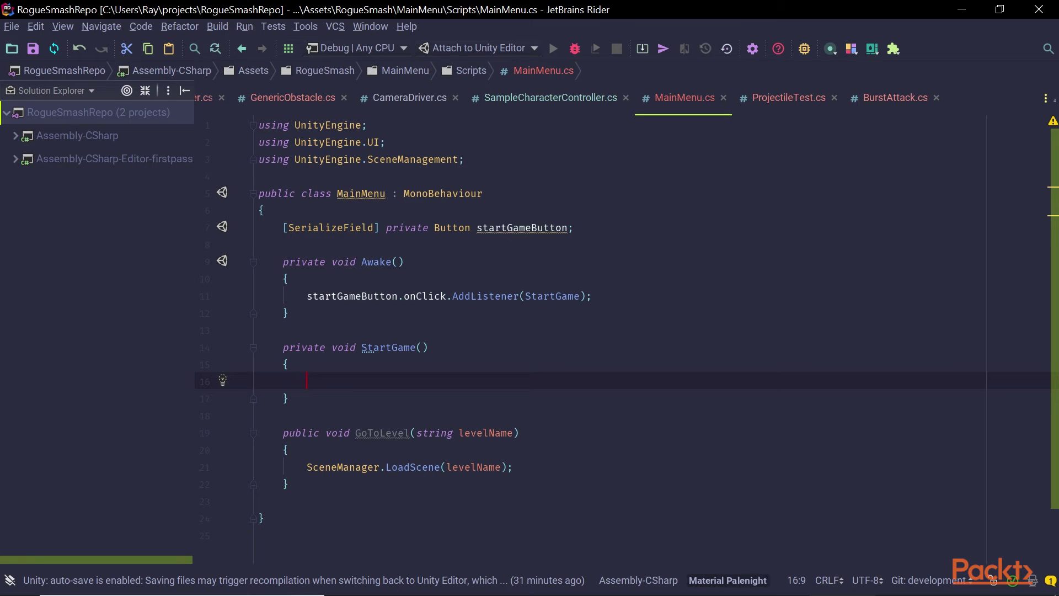
{"action": "type", "text": "Goto"}
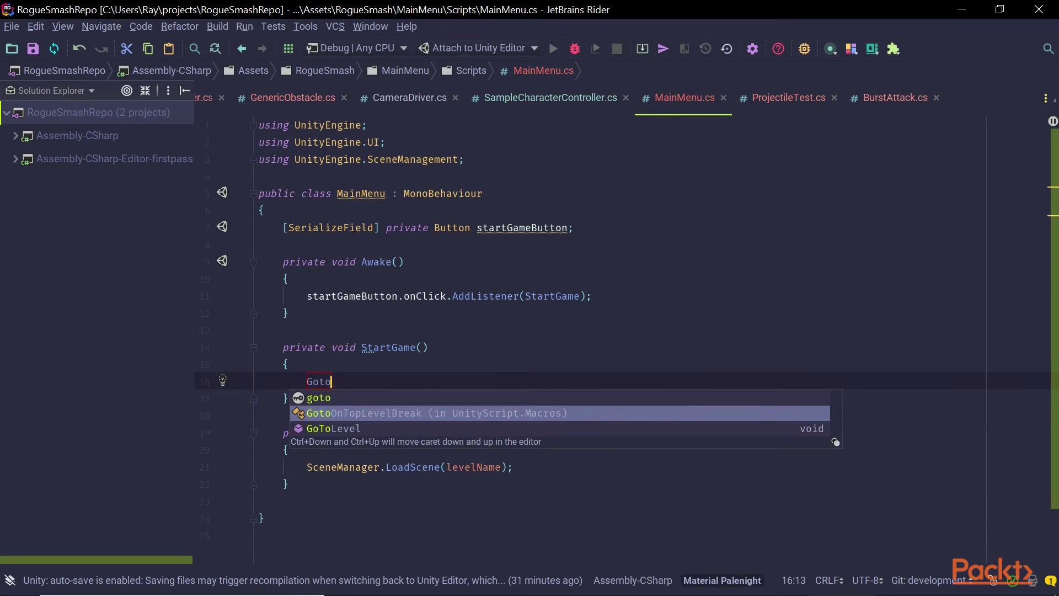
{"action": "key", "text": "Down"}
{"action": "key", "text": "Return"}
{"action": "type", "text": "\""}
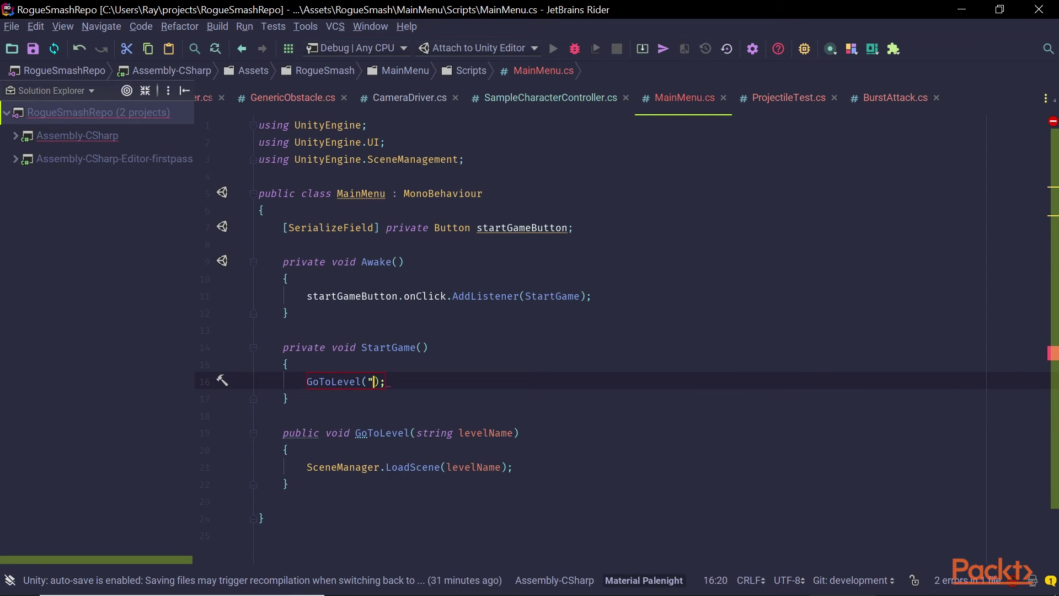
{"action": "type", "text": "BossSandbox\""}
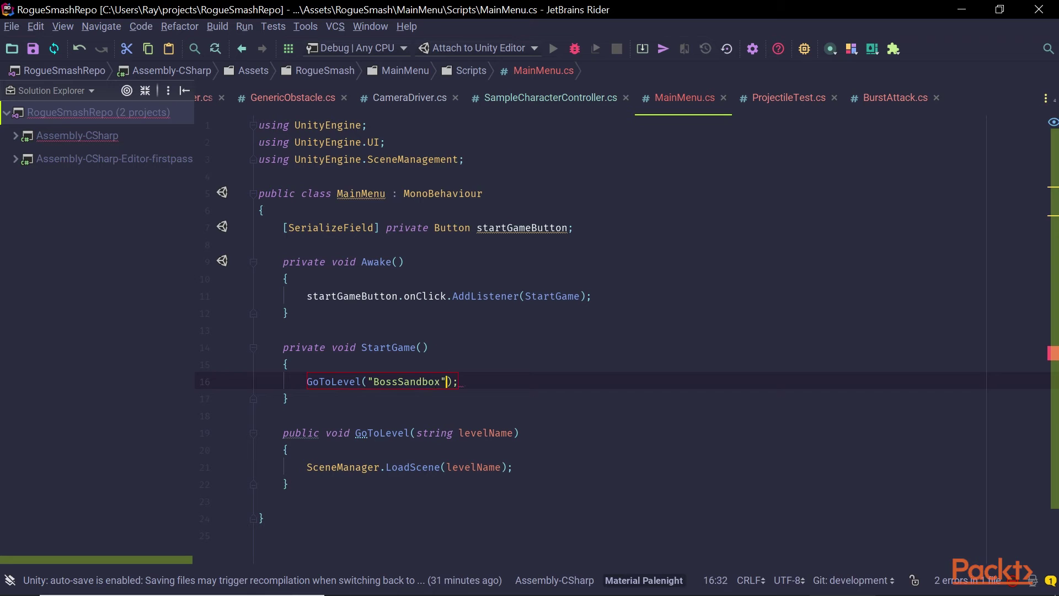
{"action": "key", "text": "End"}
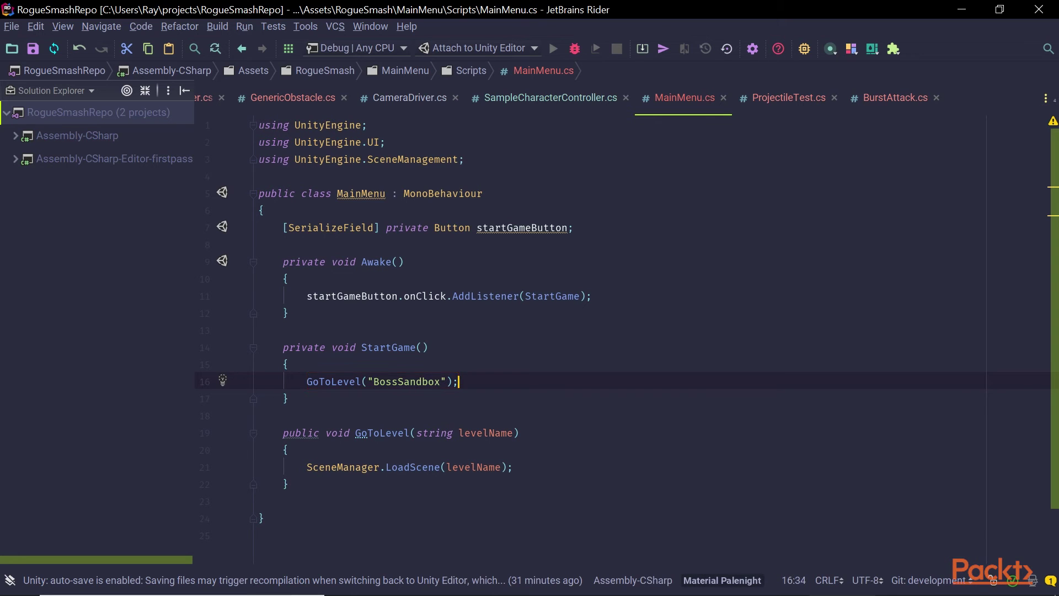
{"action": "key", "text": "Down"}
{"action": "key", "text": "Down"}
{"action": "key", "text": "Down"}
{"action": "key", "text": "Down"}
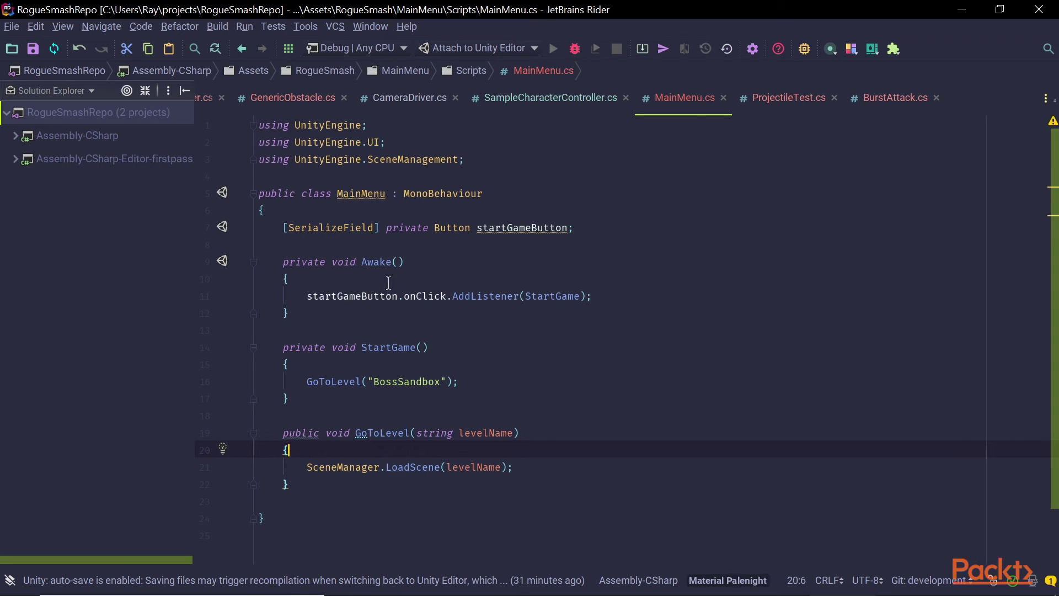
{"action": "mouse_move", "coordinate": [529, 236]}
{"action": "mouse_move", "coordinate": [543, 307]}
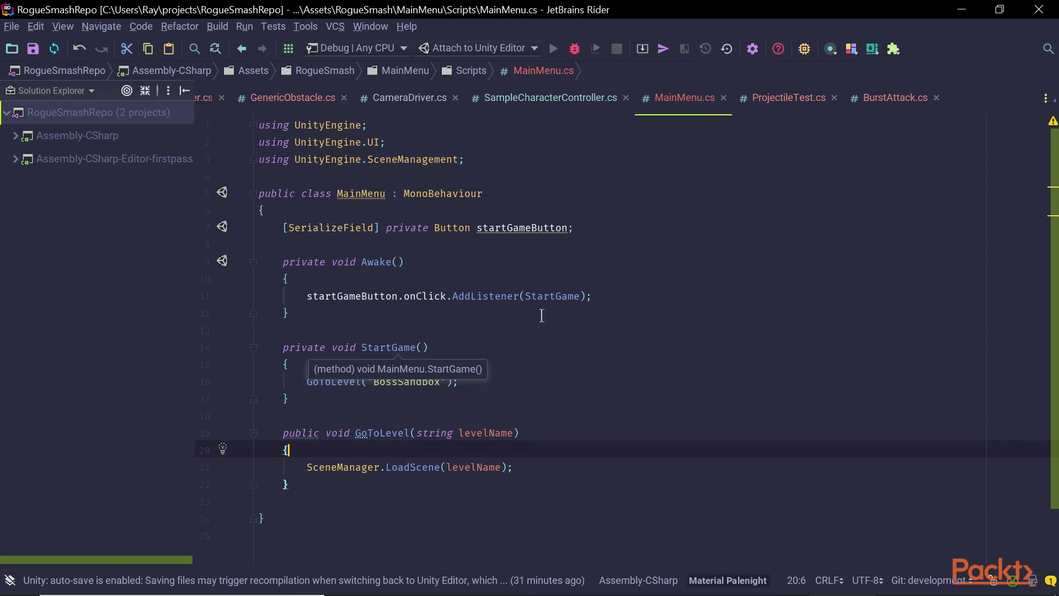
{"action": "mouse_move", "coordinate": [365, 391]}
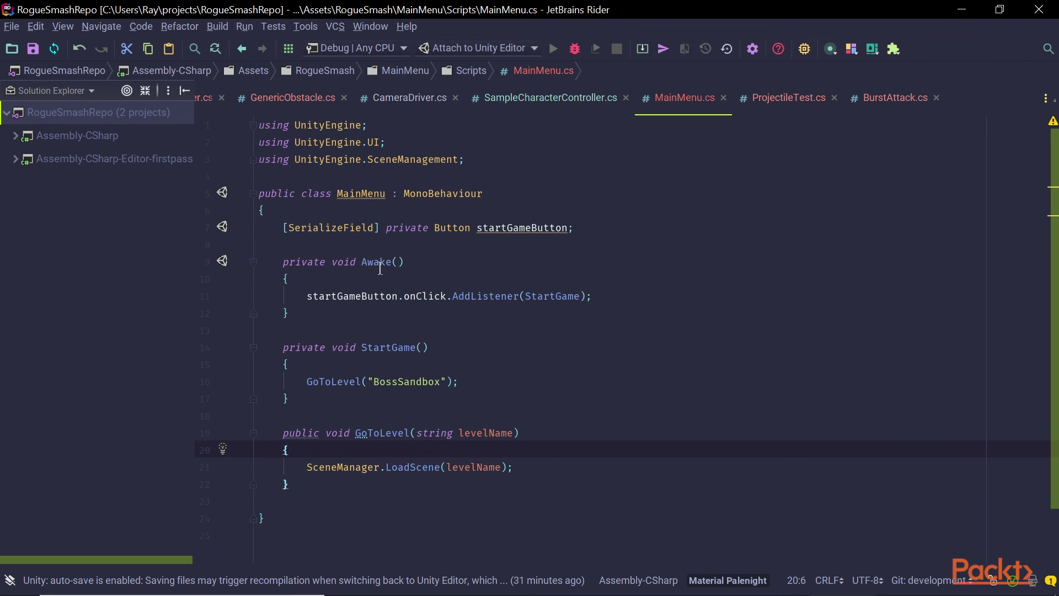
{"action": "mouse_move", "coordinate": [380, 269]}
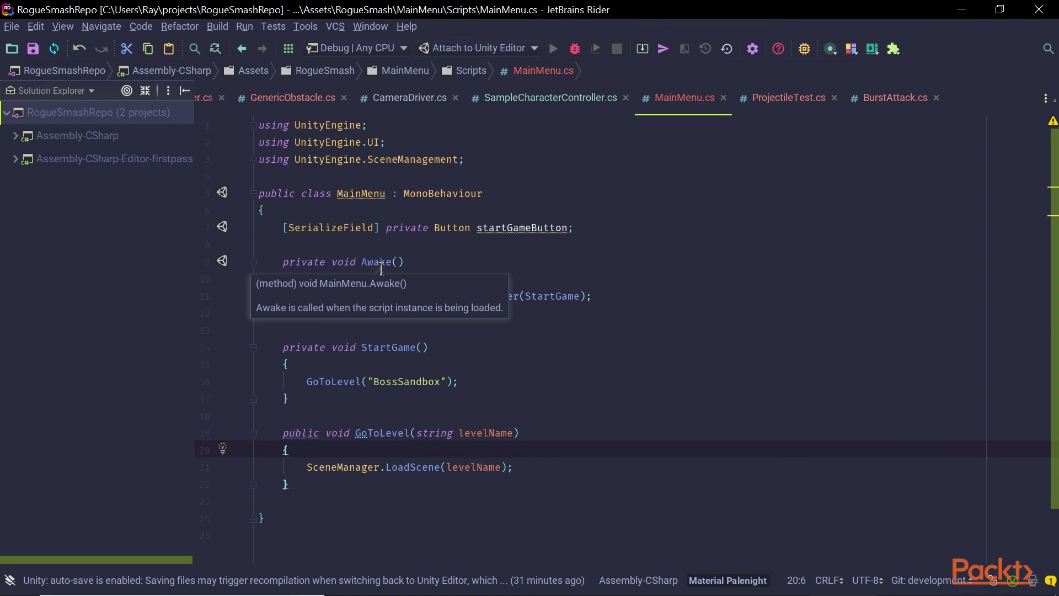
Step: Rename the Awake method to OnEnable with correct casing
{"action": "double_click", "coordinate": [381, 264]}
{"action": "key", "text": "BackSpace"}
{"action": "type", "text": "OnEn"}
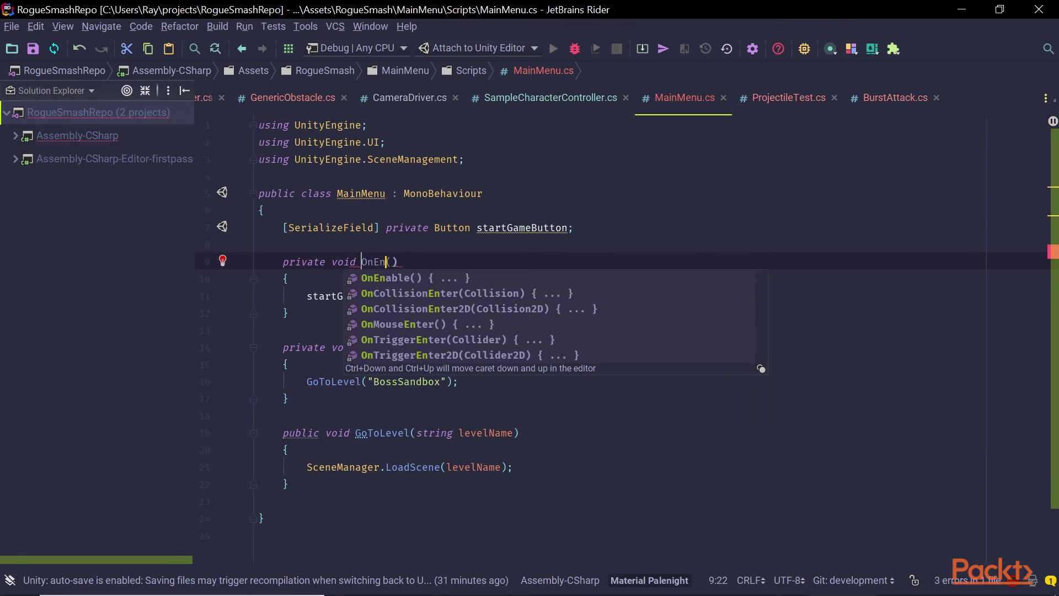
{"action": "key", "text": "Return"}
{"action": "key", "text": "ctrl+z"}
{"action": "key", "text": "ctrl+z"}
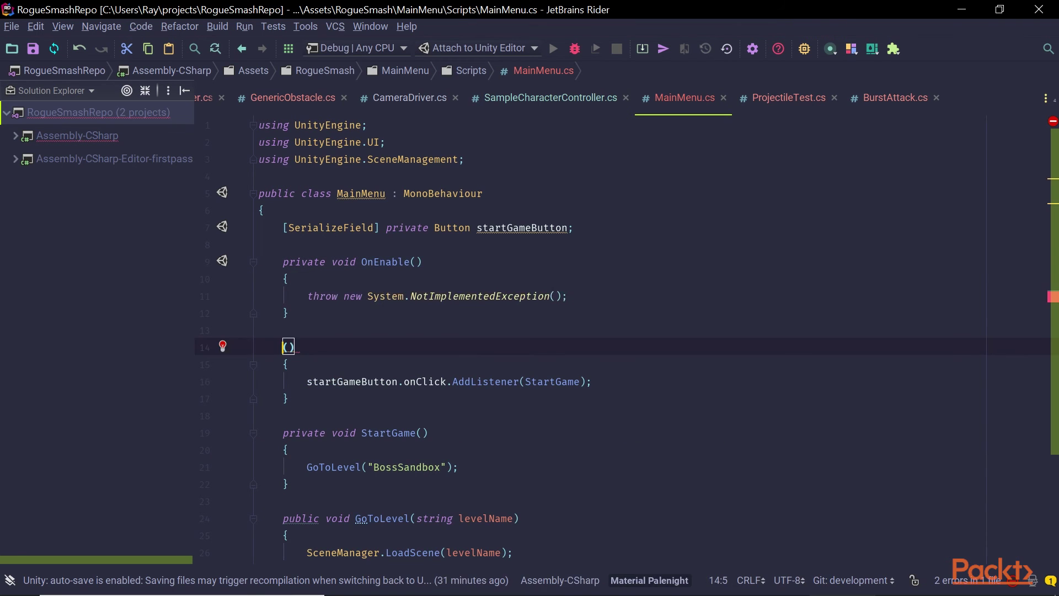
{"action": "type", "text": "ABLE"}
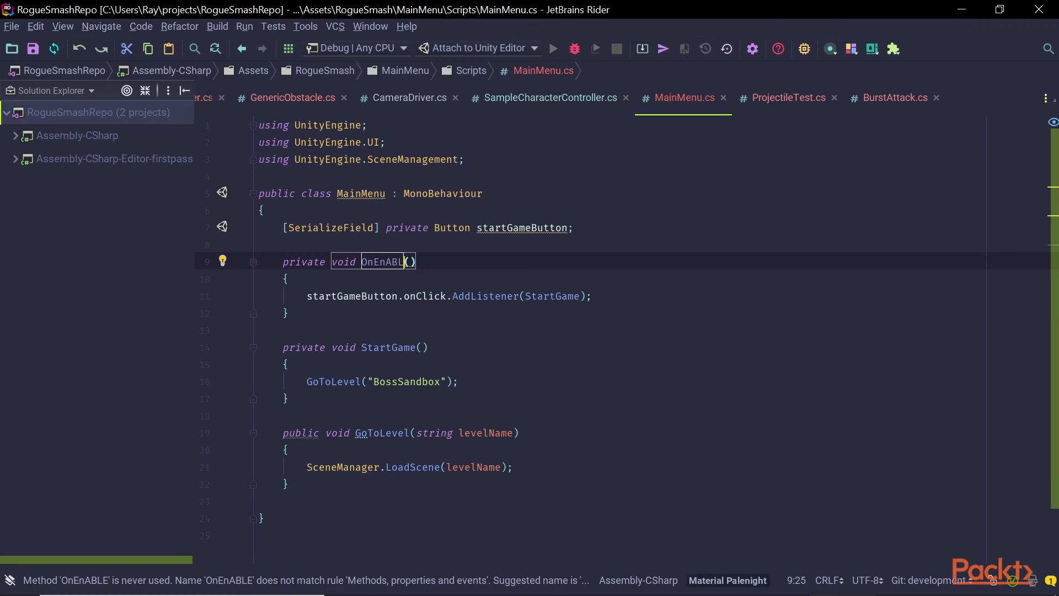
{"action": "key", "text": "BackSpace"}
{"action": "key", "text": "BackSpace"}
{"action": "key", "text": "BackSpace"}
{"action": "key", "text": "BackSpace"}
{"action": "type", "text": "able"}
Step: Add a private OnDisable method calling startGameButton.onClick.RemoveAllListeners();
{"action": "key", "text": "Down"}
{"action": "key", "text": "Down"}
{"action": "key", "text": "Down"}
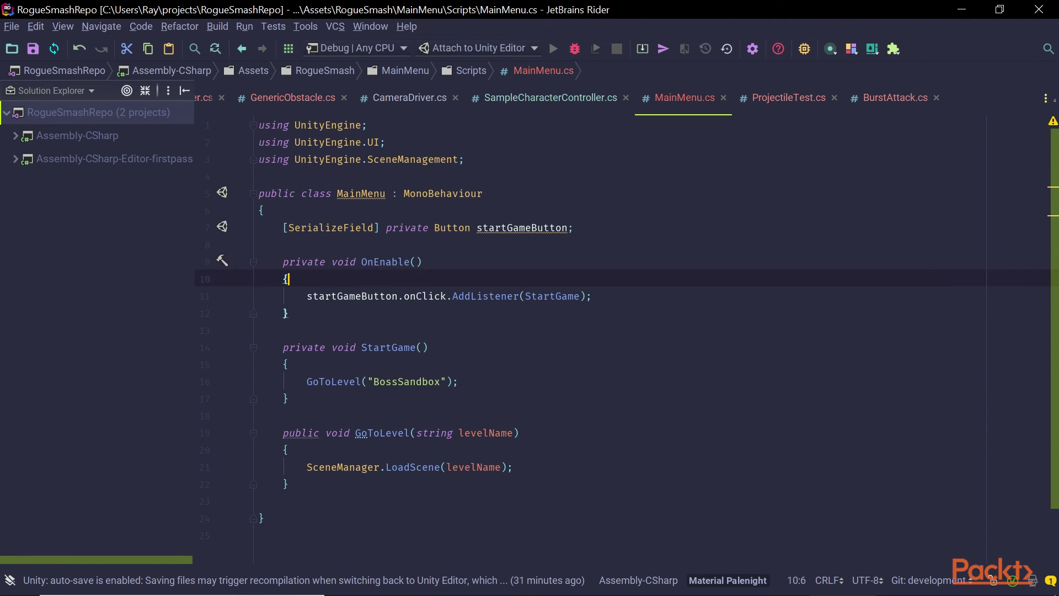
{"action": "key", "text": "Return"}
{"action": "key", "text": "Return"}
{"action": "type", "text": "private void "}
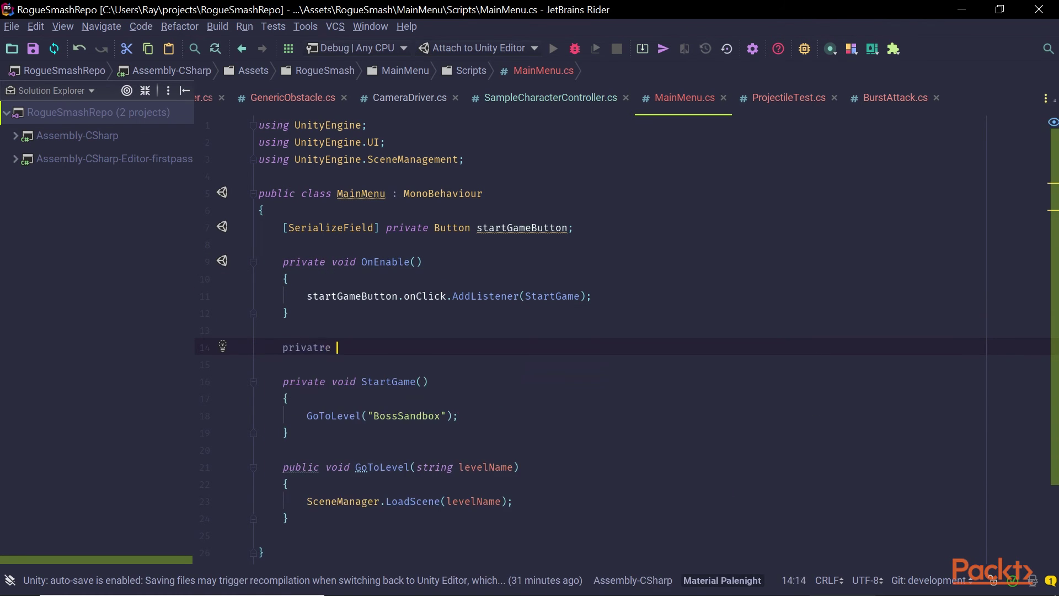
{"action": "type", "text": "OnDisable"}
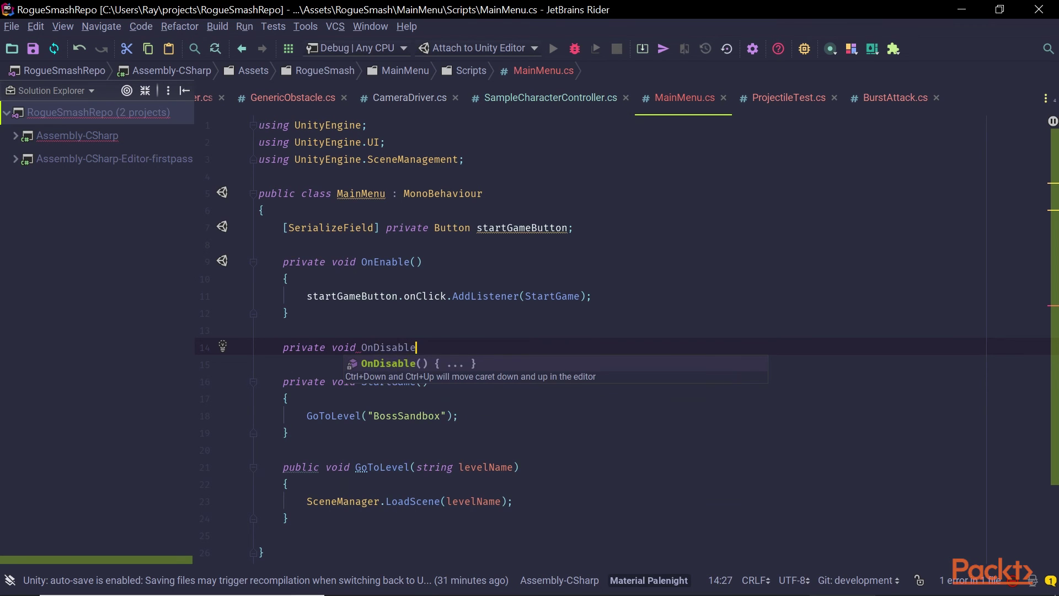
{"action": "key", "text": "Return"}
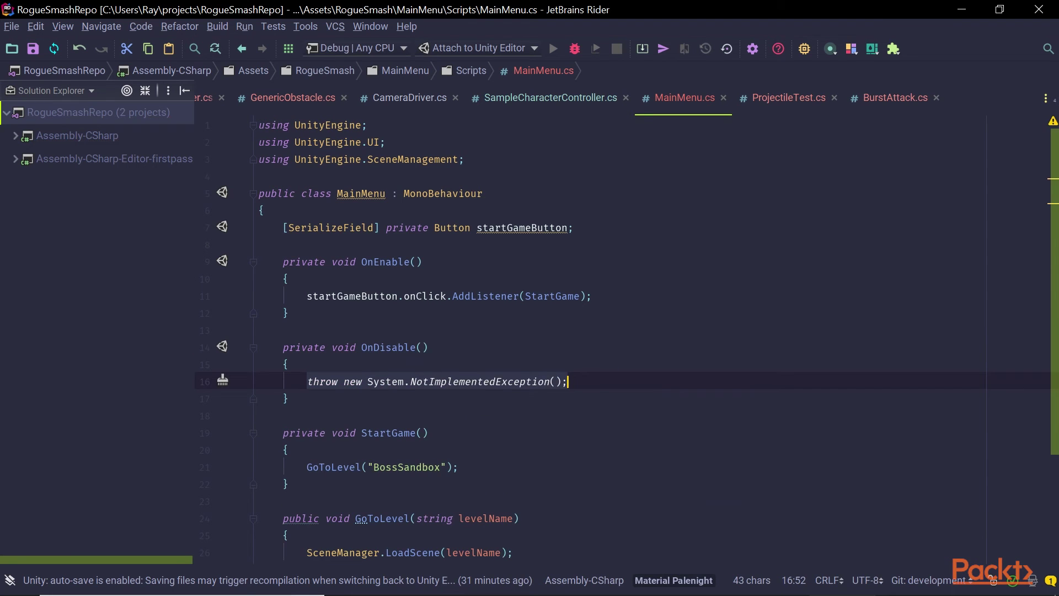
{"action": "key", "text": "Home"}
{"action": "type", "text": "startga"}
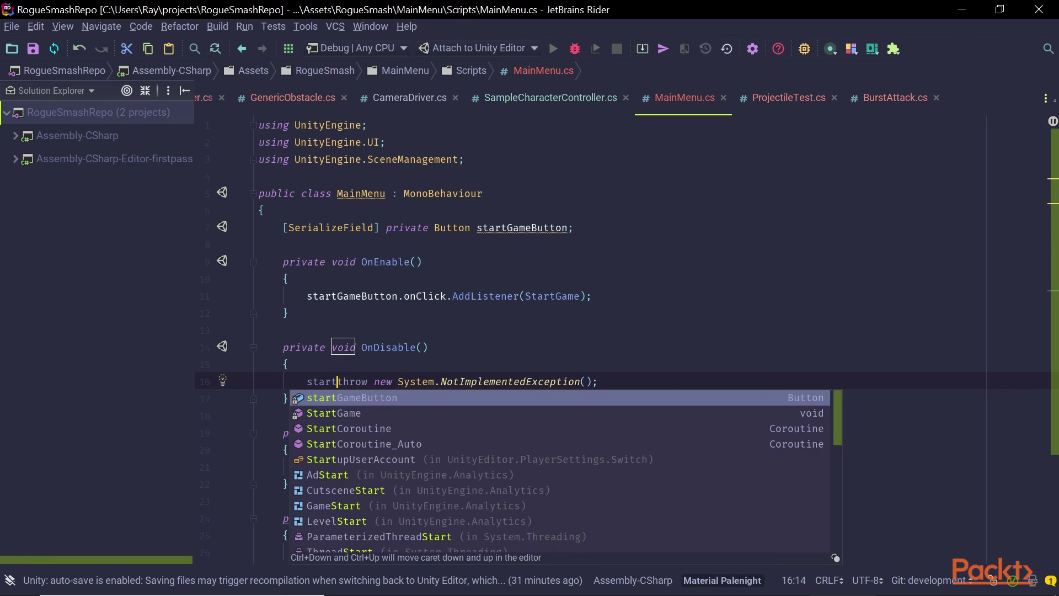
{"action": "key", "text": "Return"}
{"action": "key", "text": "shift+End"}
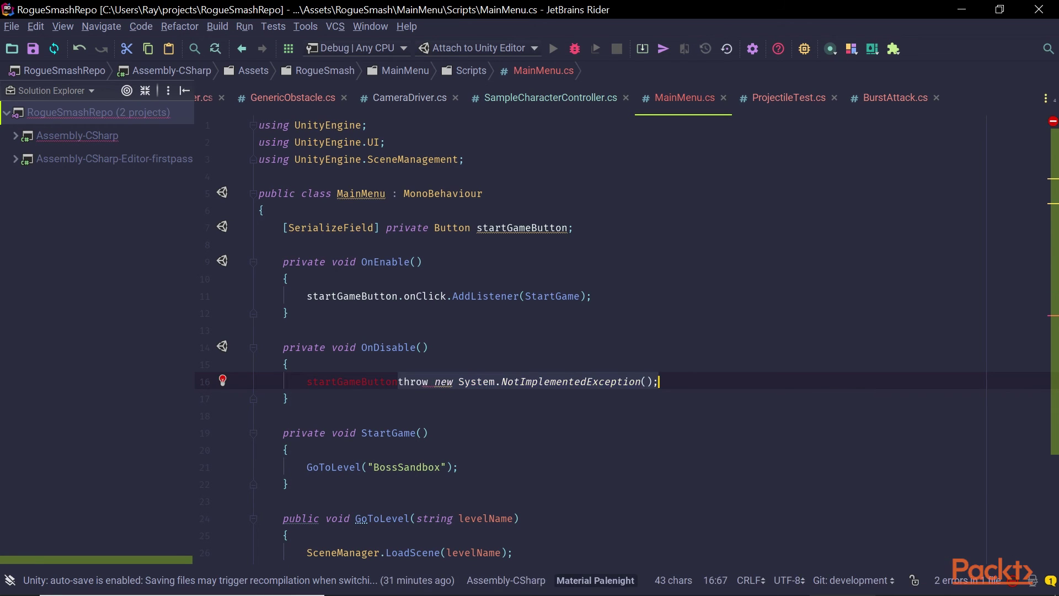
{"action": "key", "text": "Delete"}
{"action": "type", "text": ".o"}
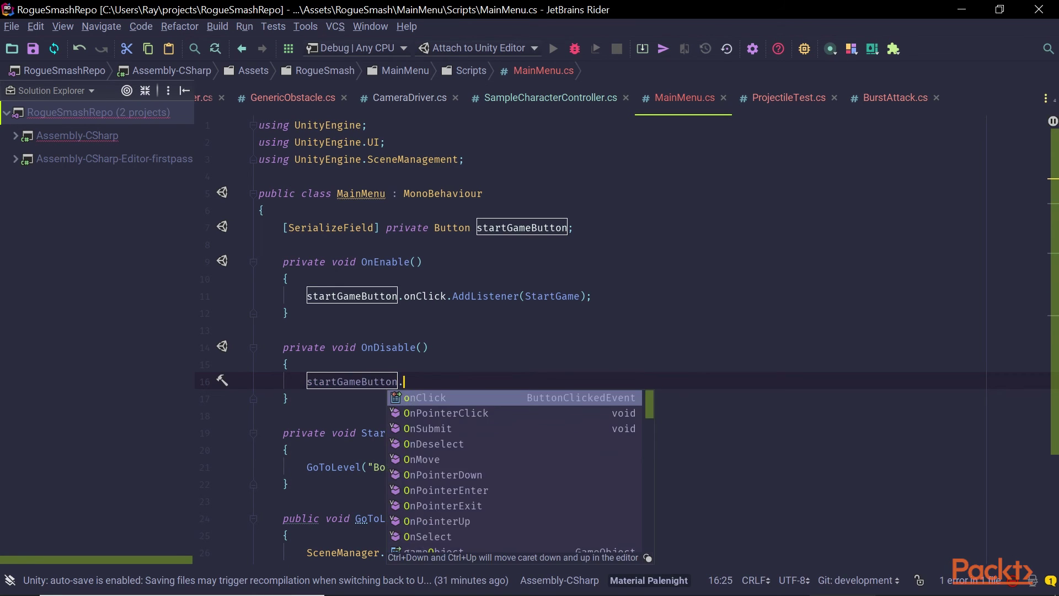
{"action": "key", "text": "Return"}
{"action": "type", "text": ".re"}
{"action": "key", "text": "Return"}
{"action": "type", "text": ";"}
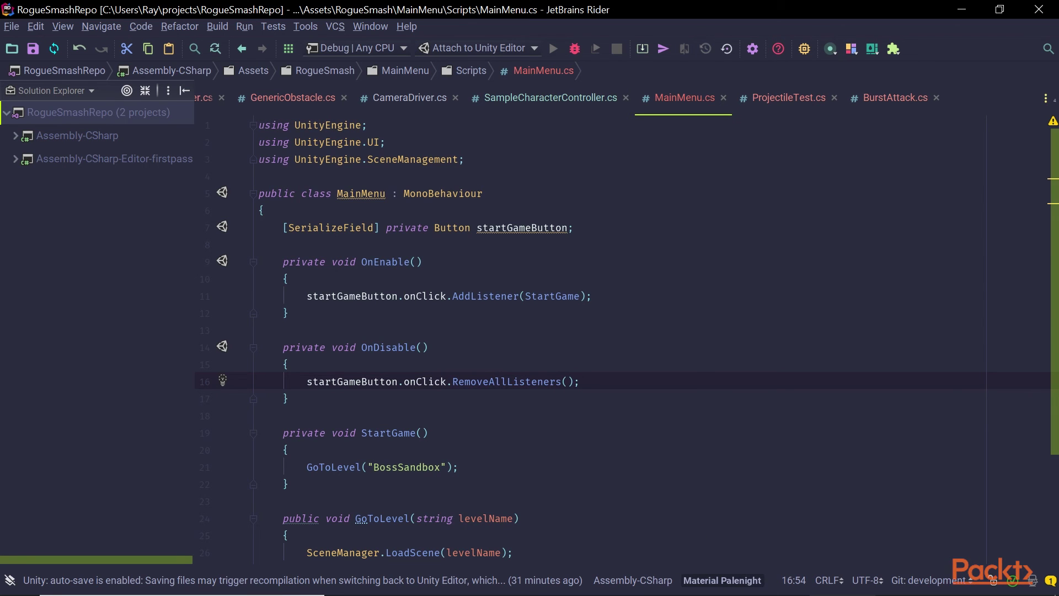
Step: Scroll through the finished MainMenu.cs script, then switch back to the Unity Editor
{"action": "scroll", "coordinate": [402, 271], "scroll_direction": "down", "scroll_amount": 4}
{"action": "scroll", "coordinate": [381, 364], "scroll_direction": "up", "scroll_amount": 4}
{"action": "scroll", "coordinate": [392, 378], "scroll_direction": "down", "scroll_amount": 2}
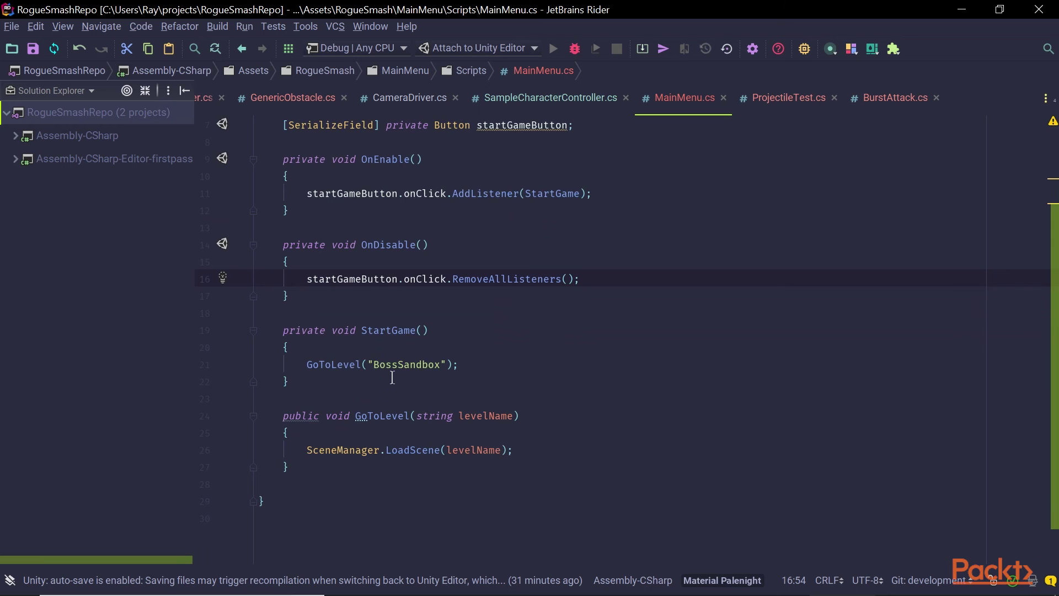
{"action": "scroll", "coordinate": [502, 369], "scroll_direction": "up", "scroll_amount": 2}
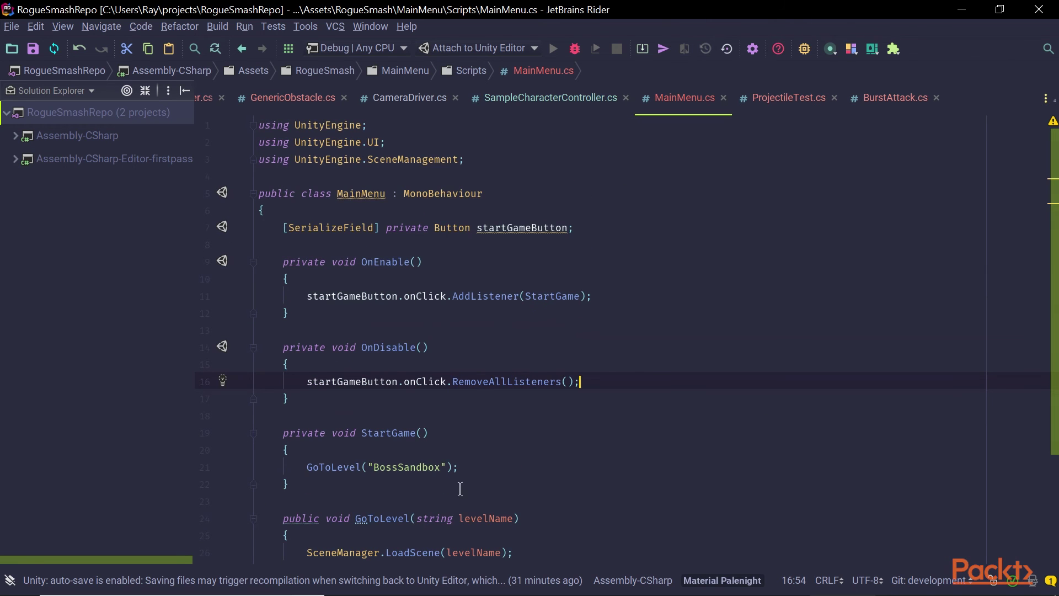
{"action": "scroll", "coordinate": [648, 334], "scroll_direction": "down", "scroll_amount": 3}
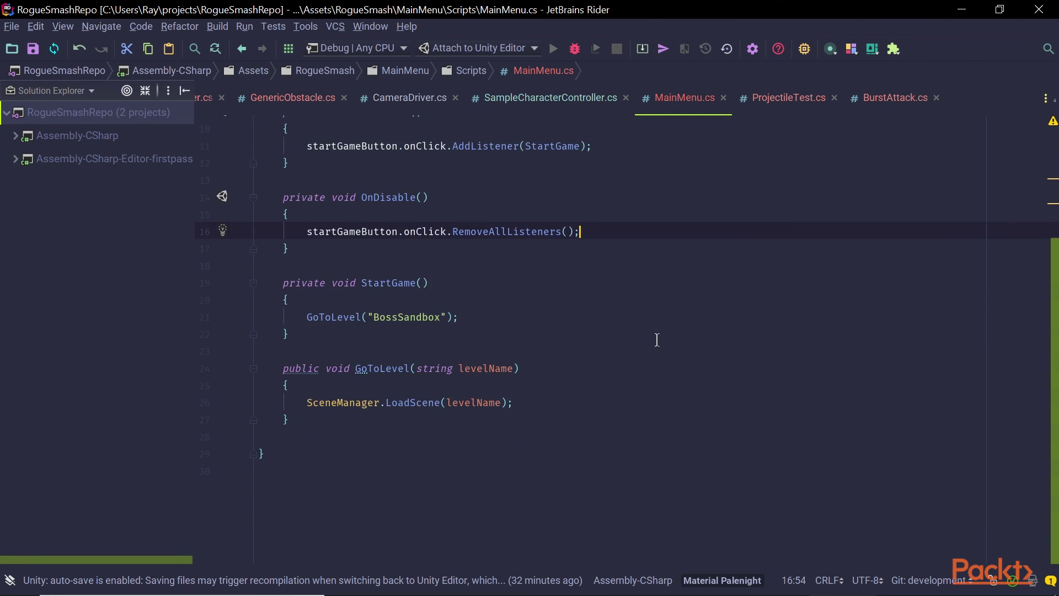
{"action": "scroll", "coordinate": [657, 340], "scroll_direction": "up", "scroll_amount": 2}
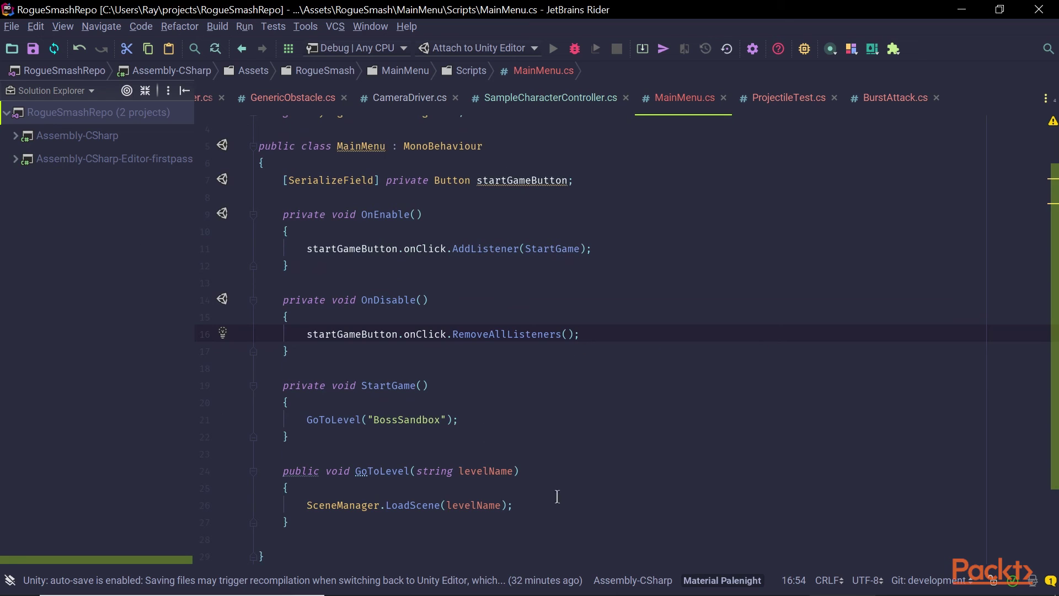
{"action": "scroll", "coordinate": [634, 419], "scroll_direction": "up", "scroll_amount": 1}
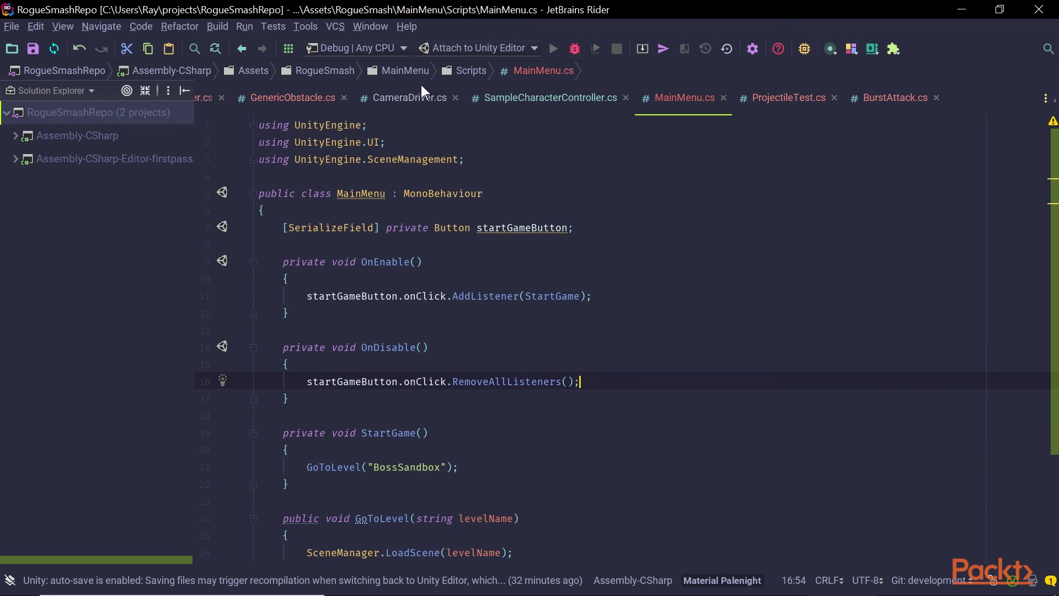
{"action": "scroll", "coordinate": [658, 325], "scroll_direction": "down", "scroll_amount": 1}
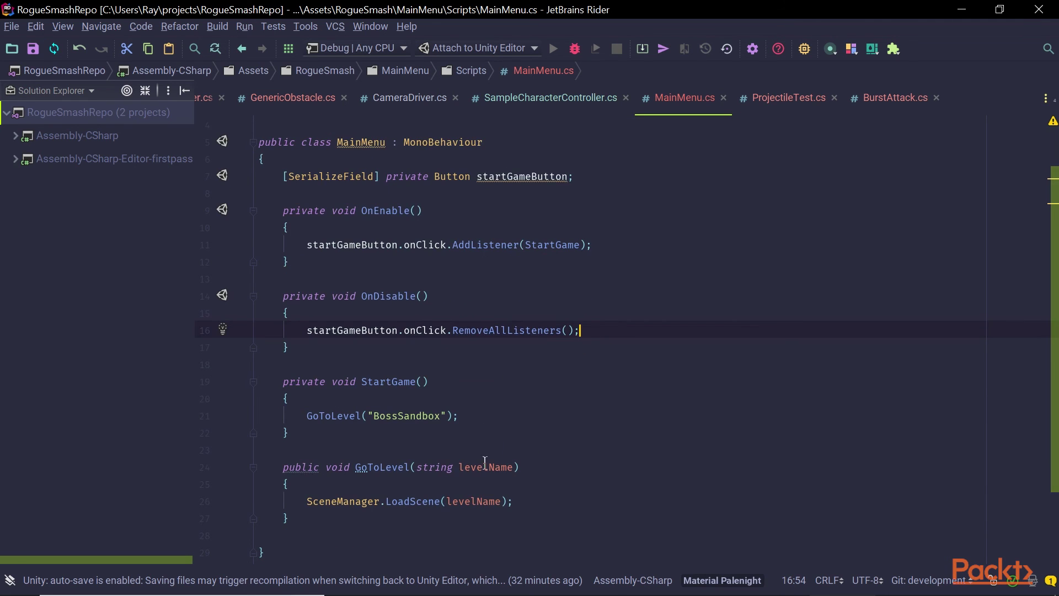
{"action": "scroll", "coordinate": [443, 397], "scroll_direction": "up", "scroll_amount": 1}
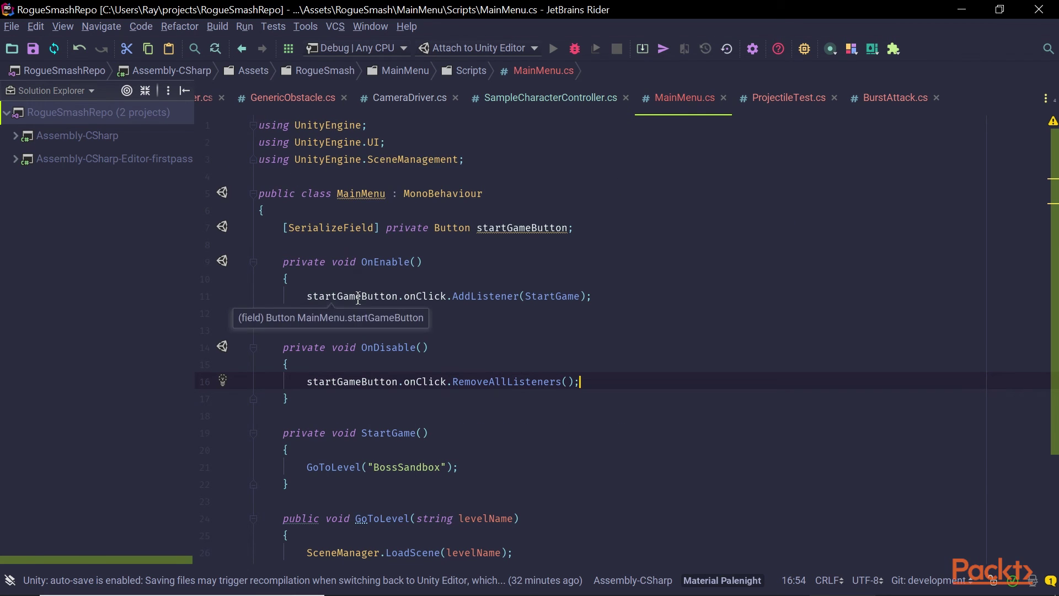
{"action": "key", "text": "alt+Tab"}
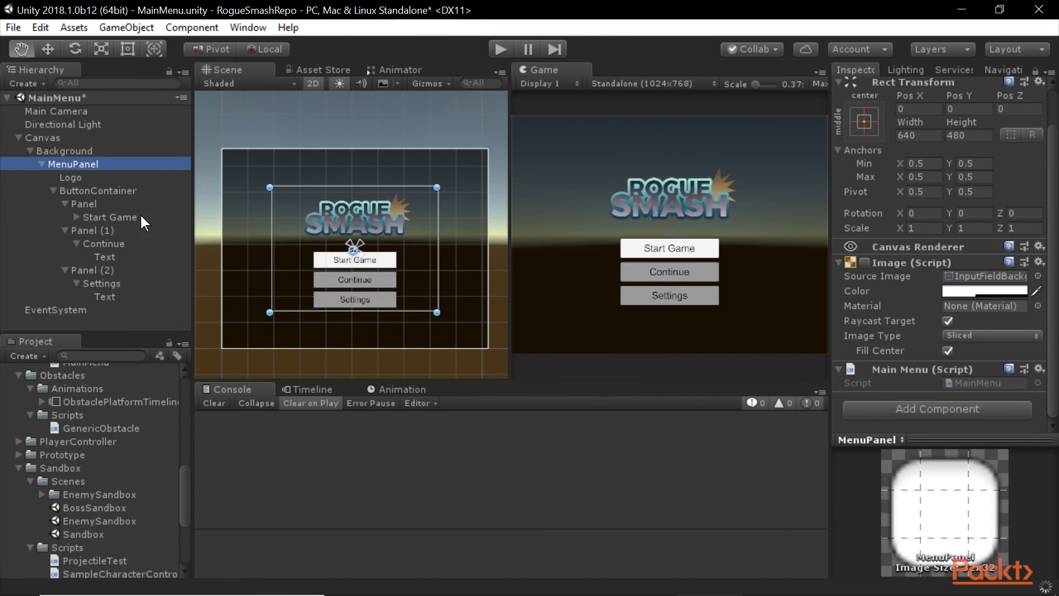
Step: Remove Start Game's BossSandbox On Click entry and drag Start Game into MenuPanel's Start Game Button field
{"action": "left_click", "coordinate": [102, 217]}
{"action": "scroll", "coordinate": [981, 280], "scroll_direction": "down", "scroll_amount": 8}
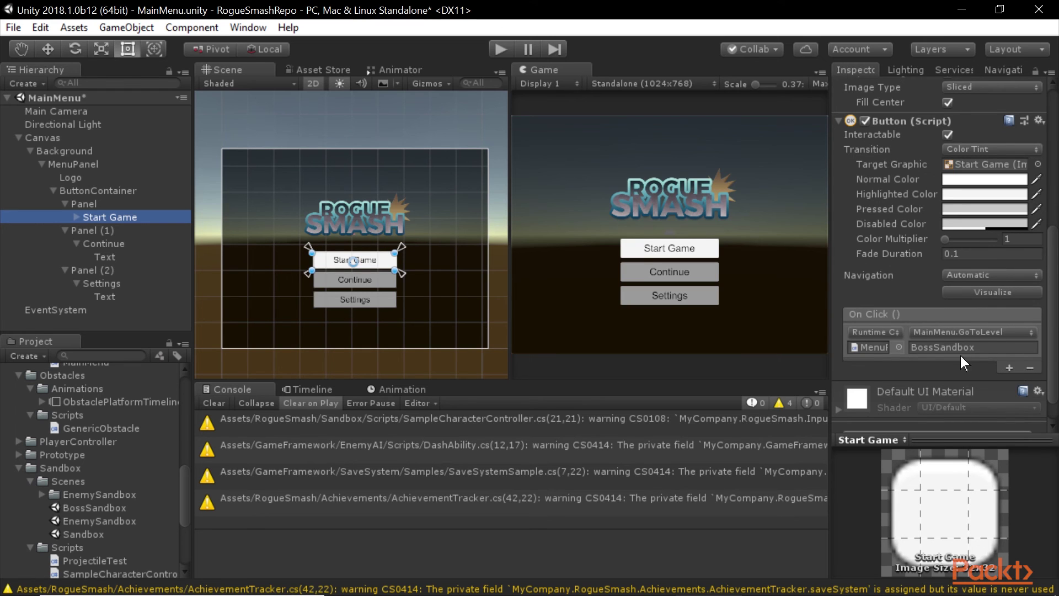
{"action": "left_click", "coordinate": [1030, 368]}
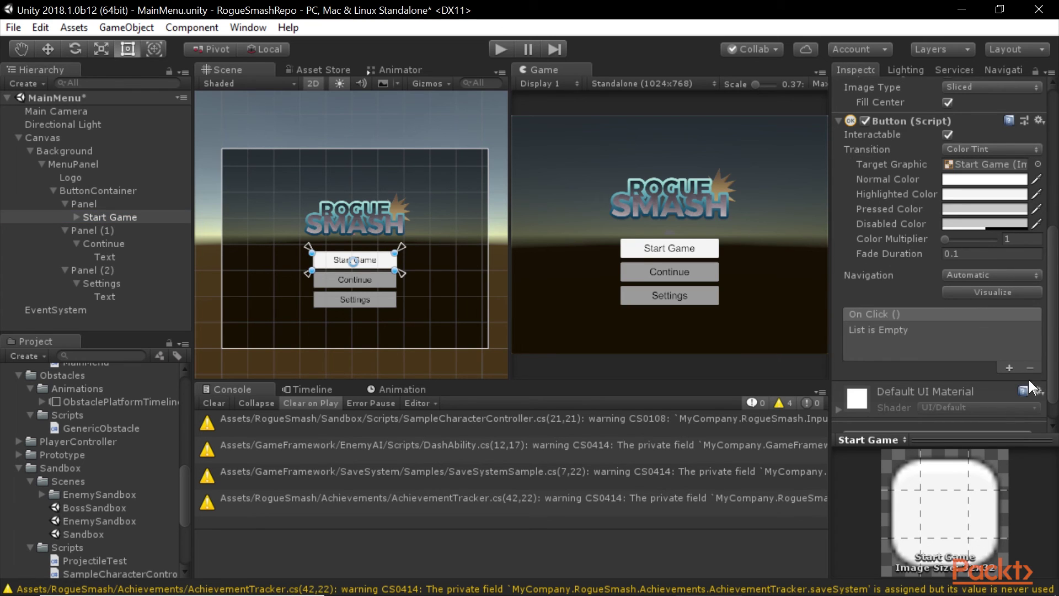
{"action": "left_click", "coordinate": [92, 164]}
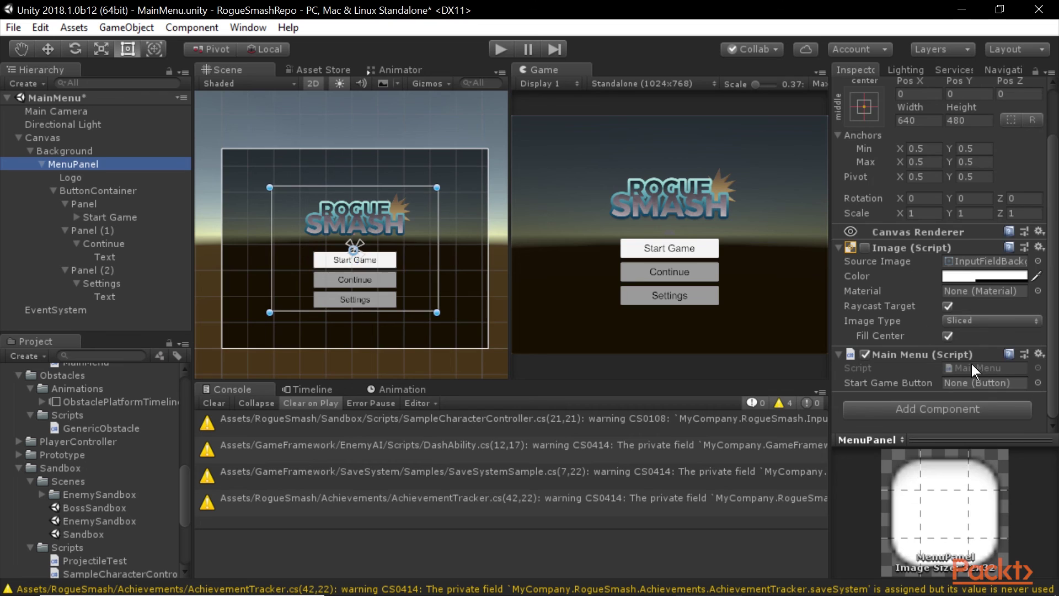
{"action": "left_click_drag", "start_coordinate": [122, 216], "coordinate": [1018, 384]}
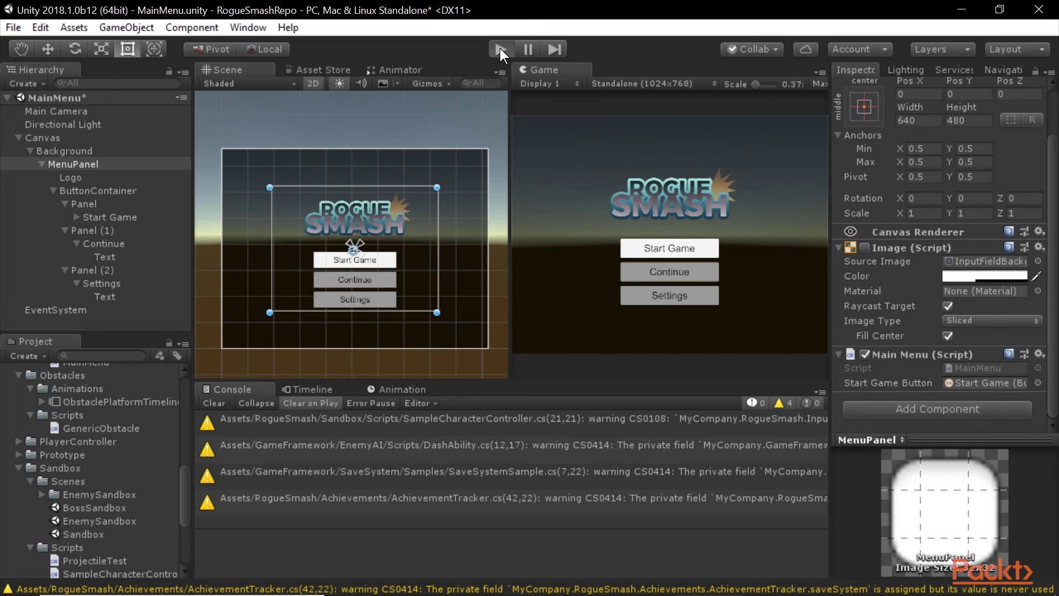
{"action": "left_click", "coordinate": [500, 48]}
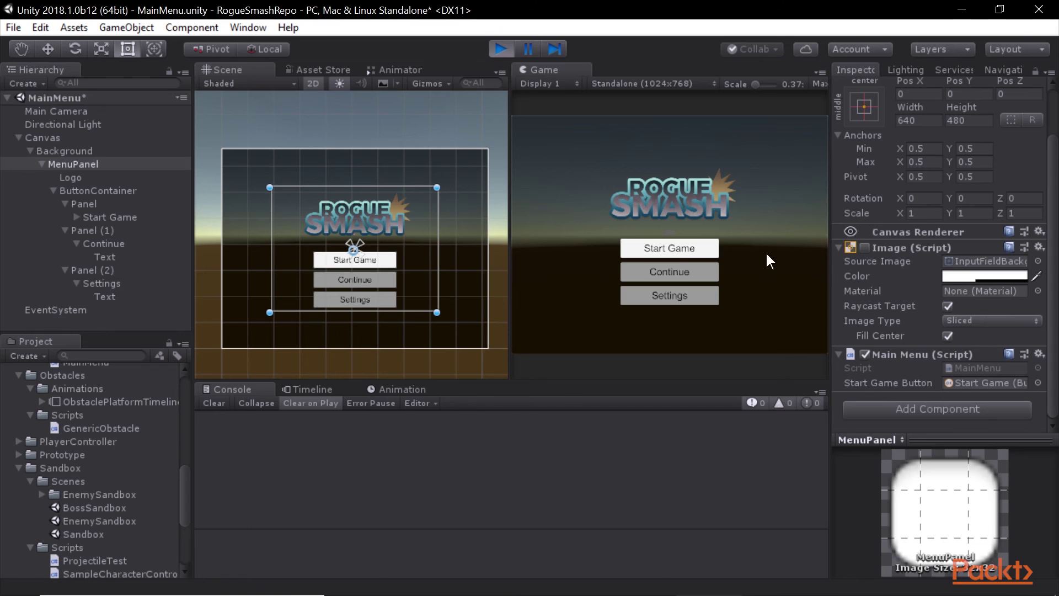
{"action": "left_click", "coordinate": [674, 247]}
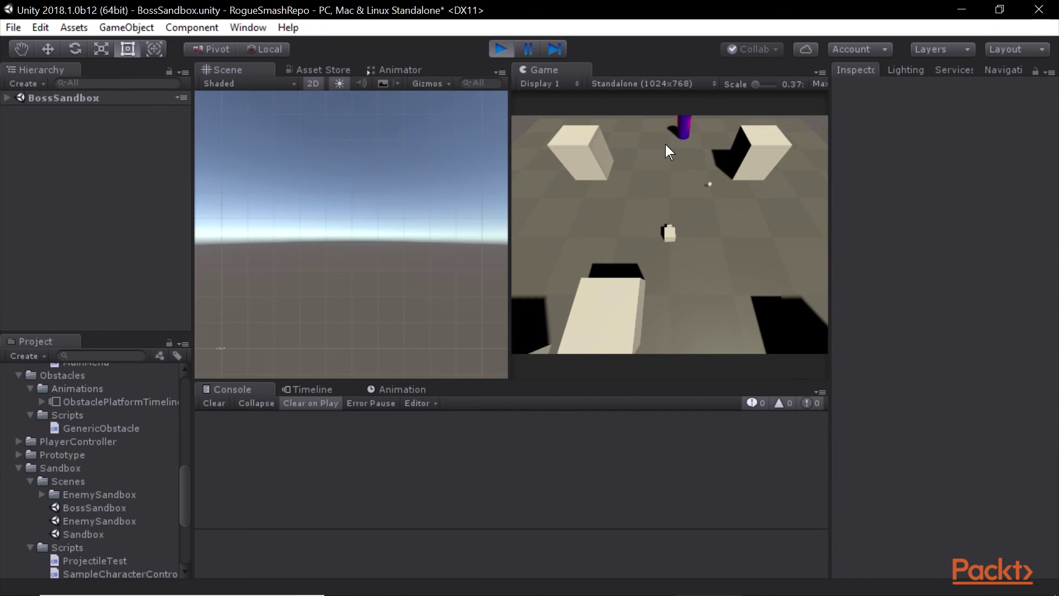
{"action": "left_click", "coordinate": [502, 51]}
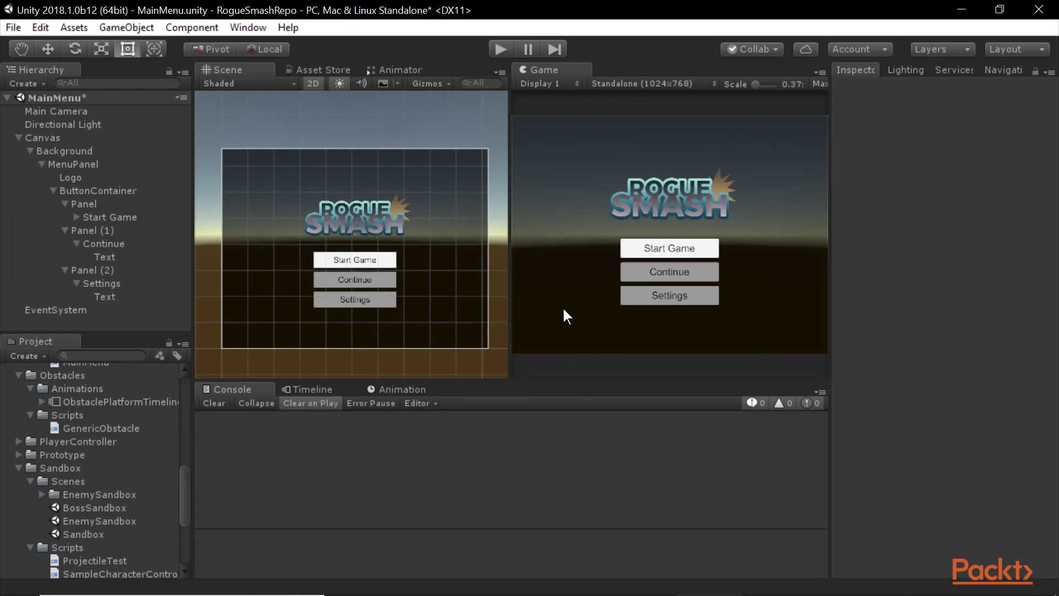